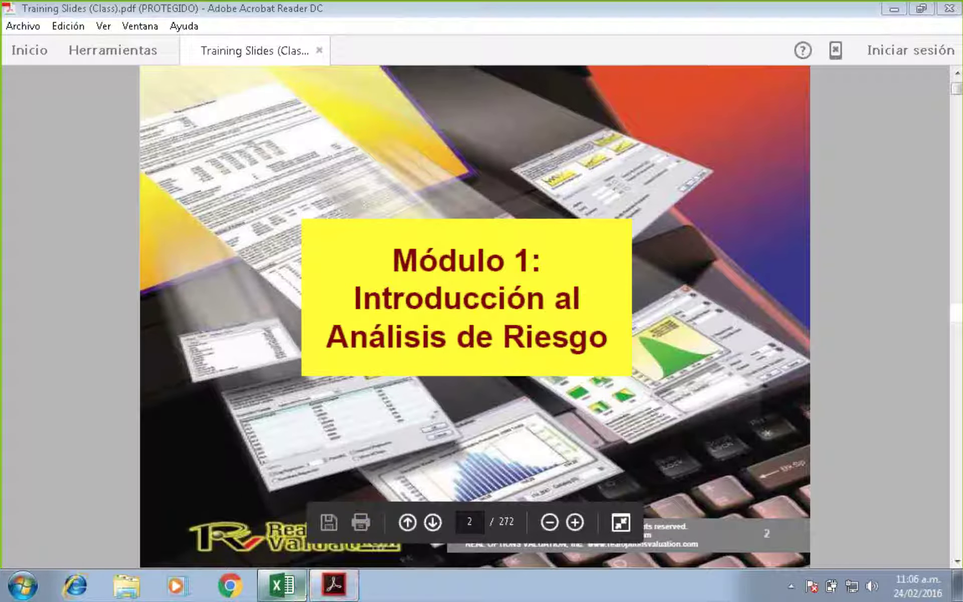
Switch to the Basic Simulation Model workbook in Excel, add a new worksheet and enter the contact's e-mail in cell B2.
{"action": "left_click", "coordinate": [282, 584]}
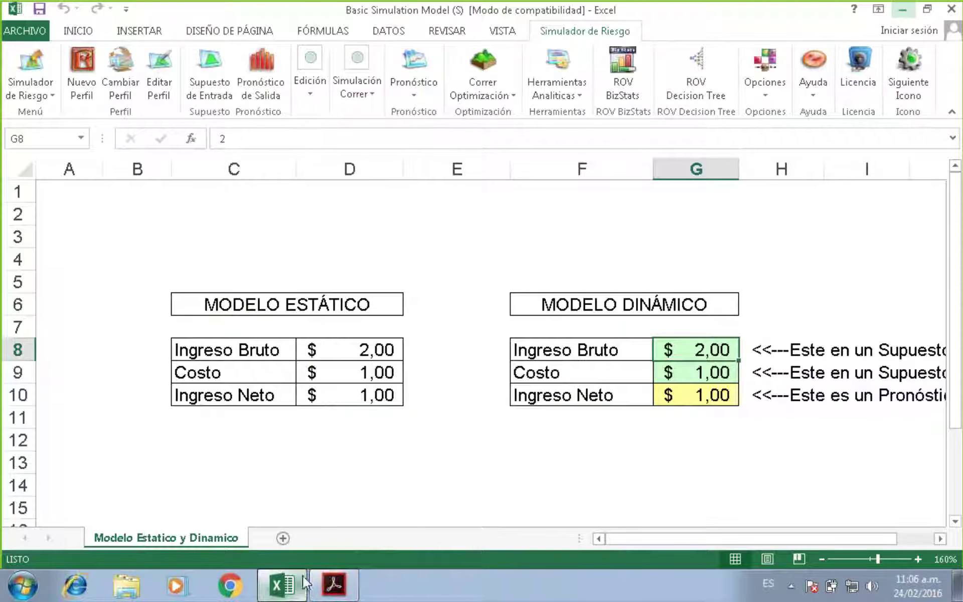
{"action": "left_click", "coordinate": [282, 538]}
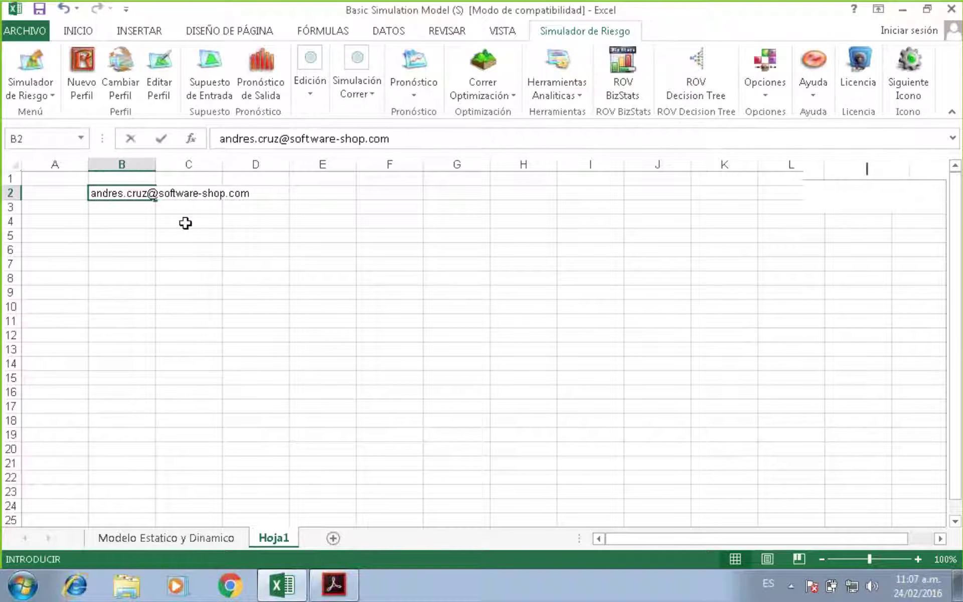
{"action": "left_click", "coordinate": [187, 221]}
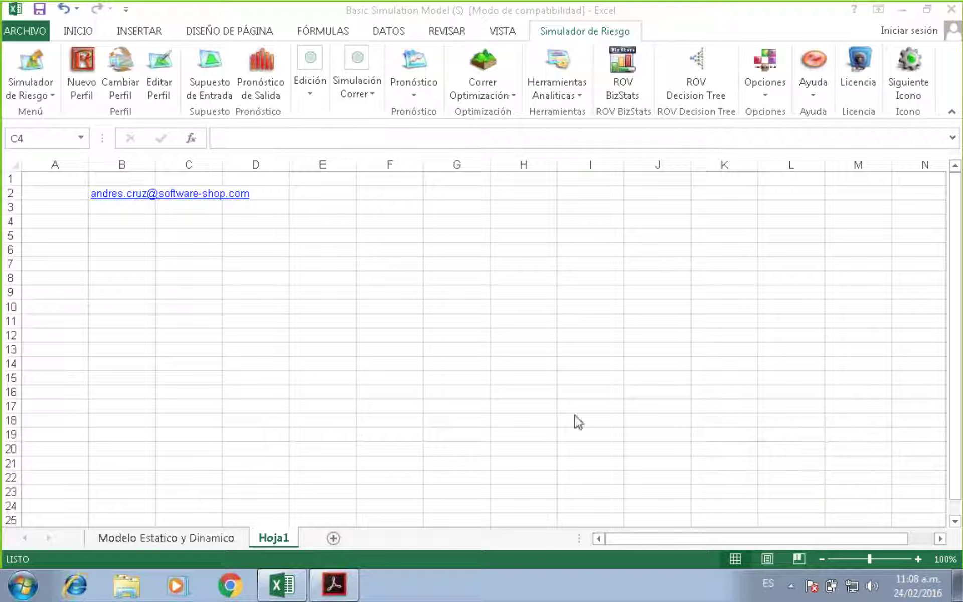
{"action": "left_click", "coordinate": [280, 227]}
{"action": "left_click", "coordinate": [347, 157]}
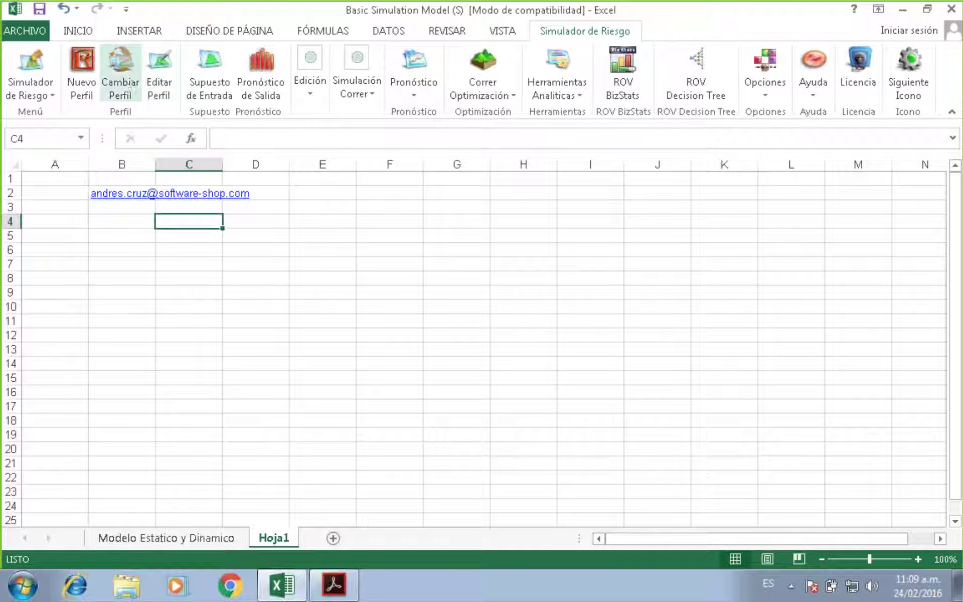
{"action": "scroll", "coordinate": [346, 33], "scroll_direction": "up", "scroll_amount": 1}
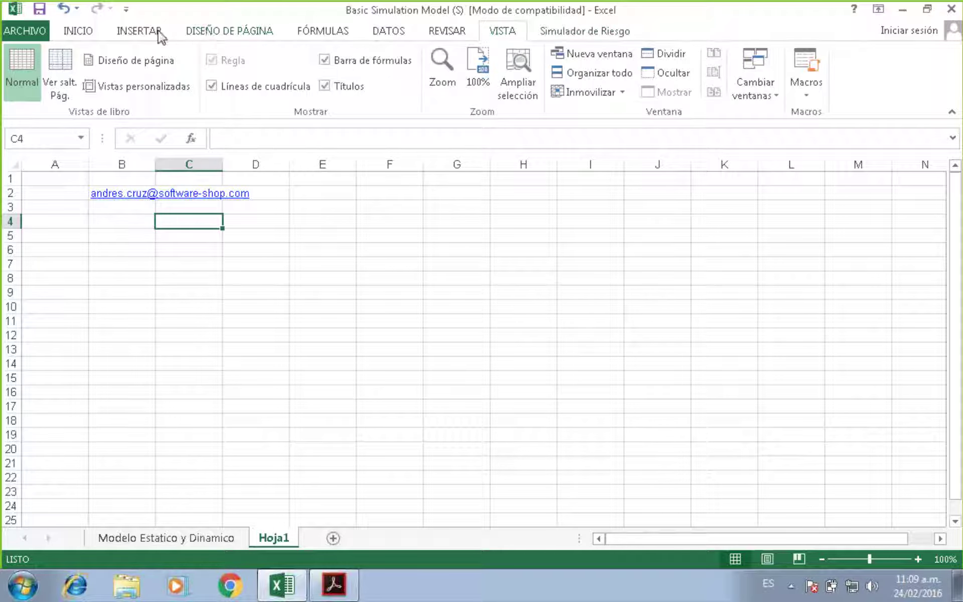
{"action": "left_click", "coordinate": [82, 33]}
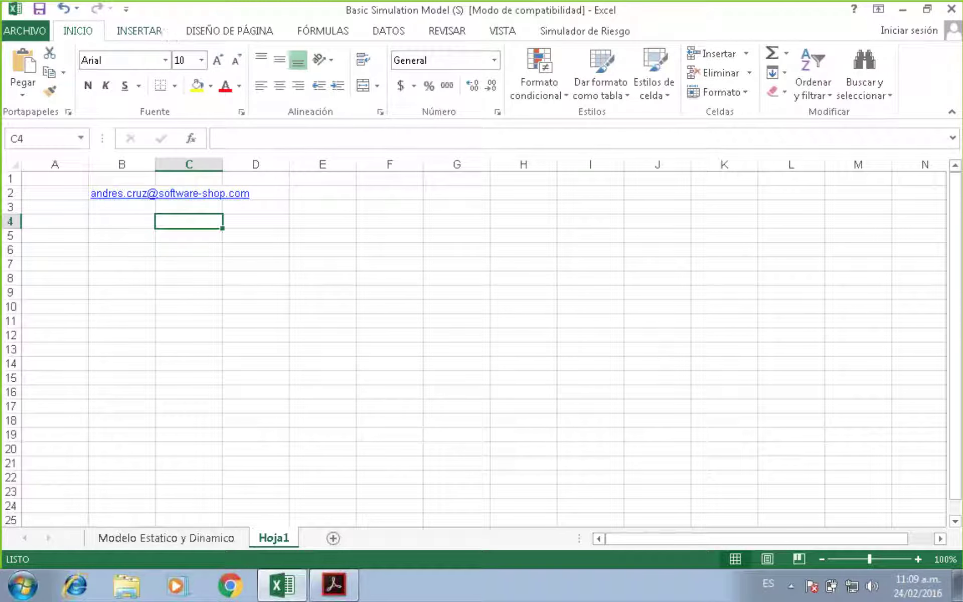
{"action": "scroll", "coordinate": [551, 47], "scroll_direction": "down", "scroll_amount": 1}
{"action": "left_click", "coordinate": [591, 33]}
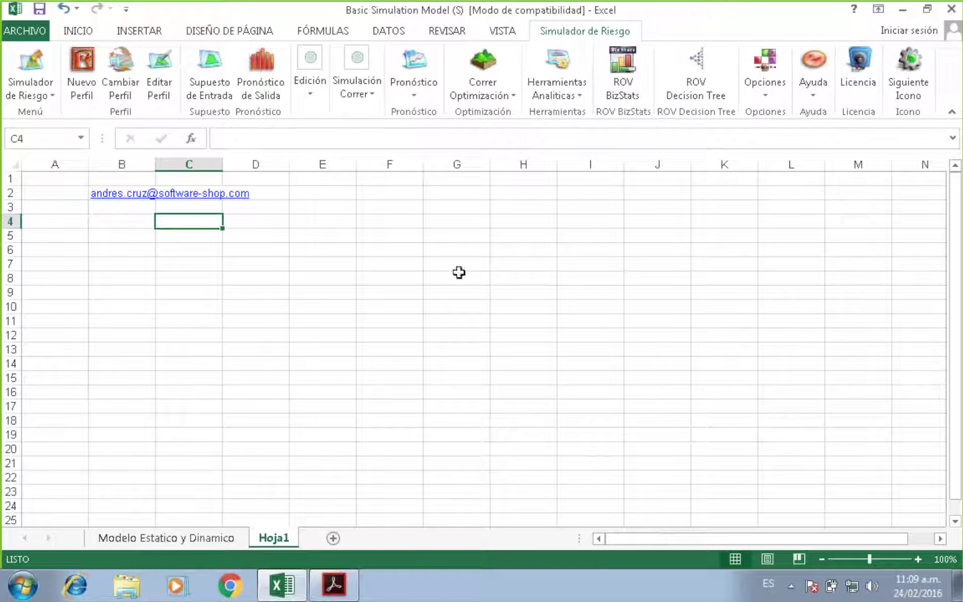
{"action": "left_click", "coordinate": [326, 214]}
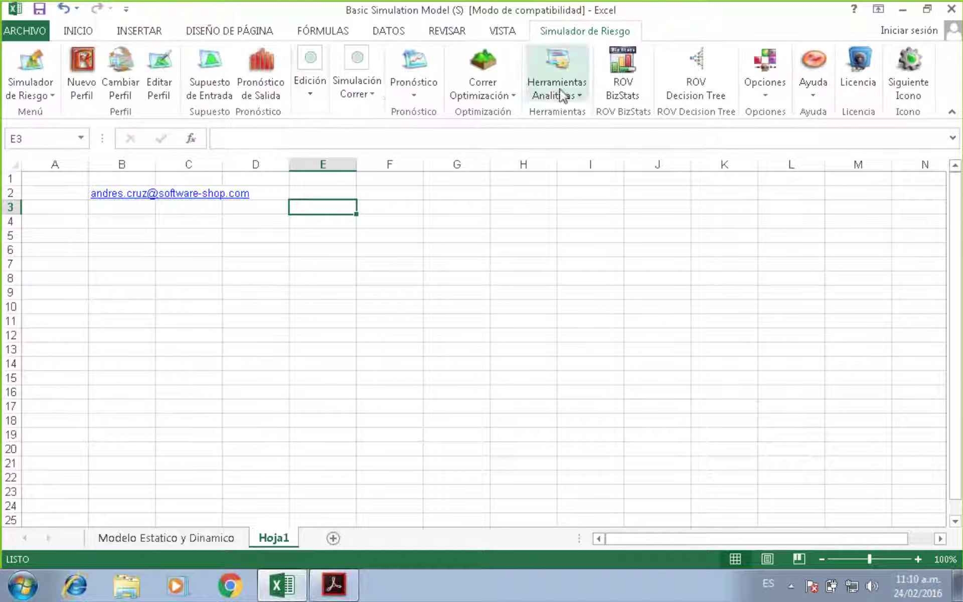
Review the Risk Simulator's full command list along with its Edición and Simulación Correr options.
{"action": "left_click", "coordinate": [45, 88]}
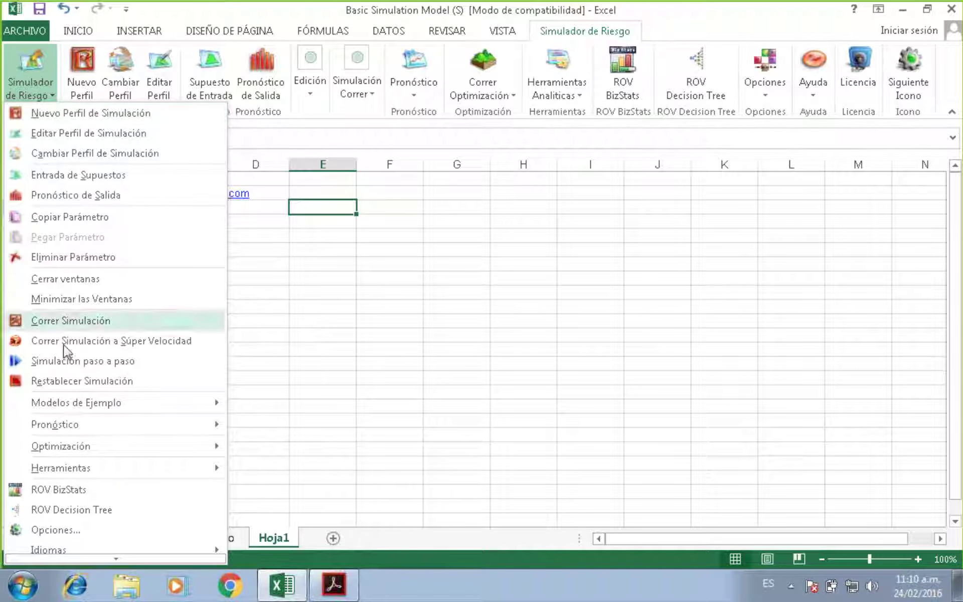
{"action": "left_click", "coordinate": [40, 86]}
{"action": "left_click", "coordinate": [35, 86]}
{"action": "left_click", "coordinate": [35, 88]}
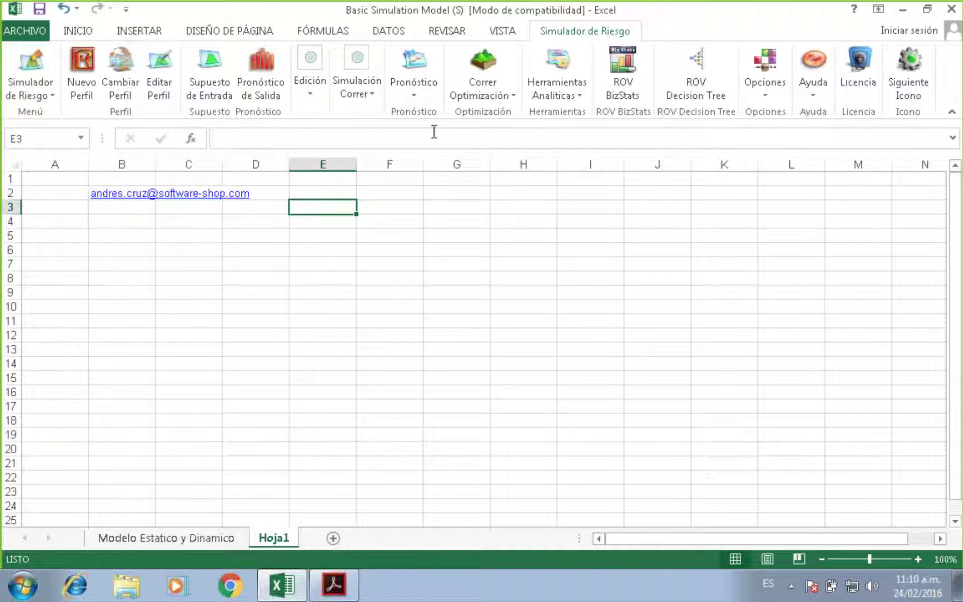
{"action": "left_click", "coordinate": [362, 223]}
{"action": "left_click", "coordinate": [291, 221]}
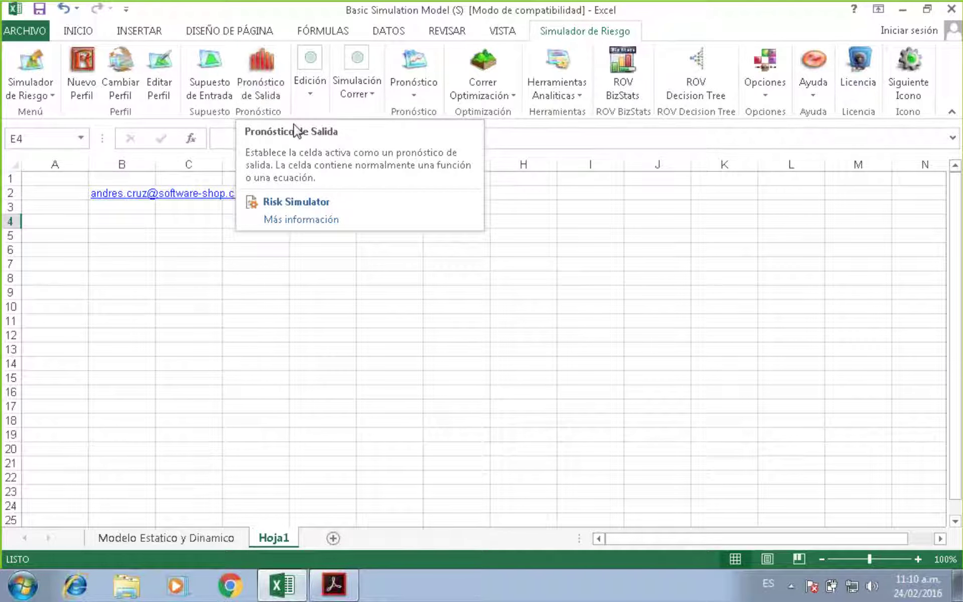
{"action": "left_click", "coordinate": [319, 89]}
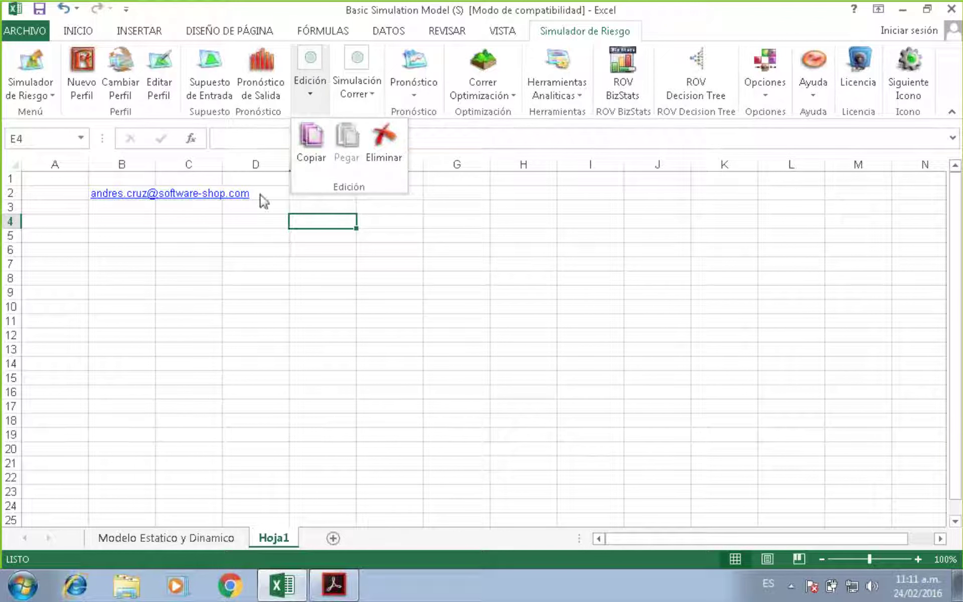
{"action": "left_click", "coordinate": [309, 231]}
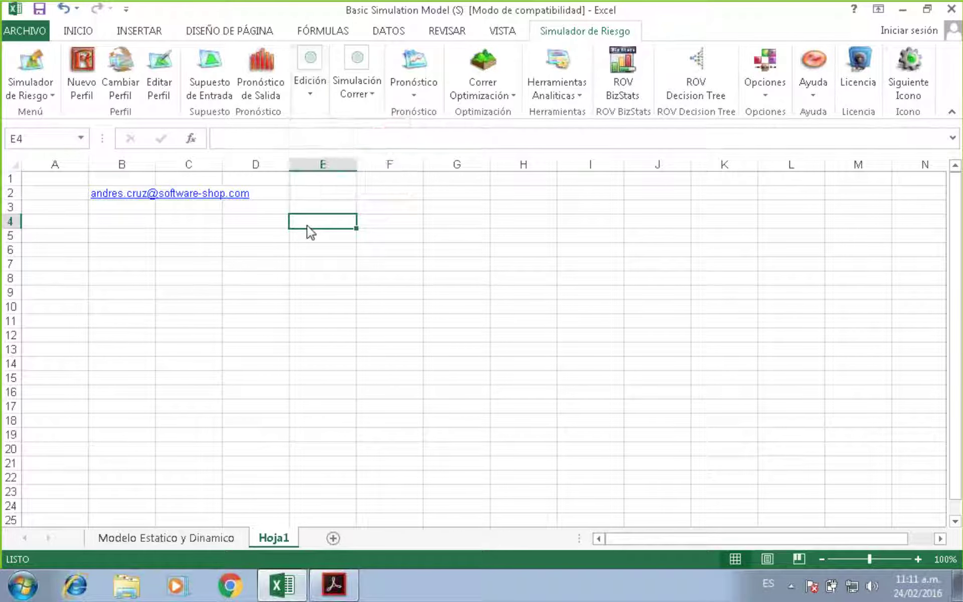
{"action": "left_click", "coordinate": [369, 92]}
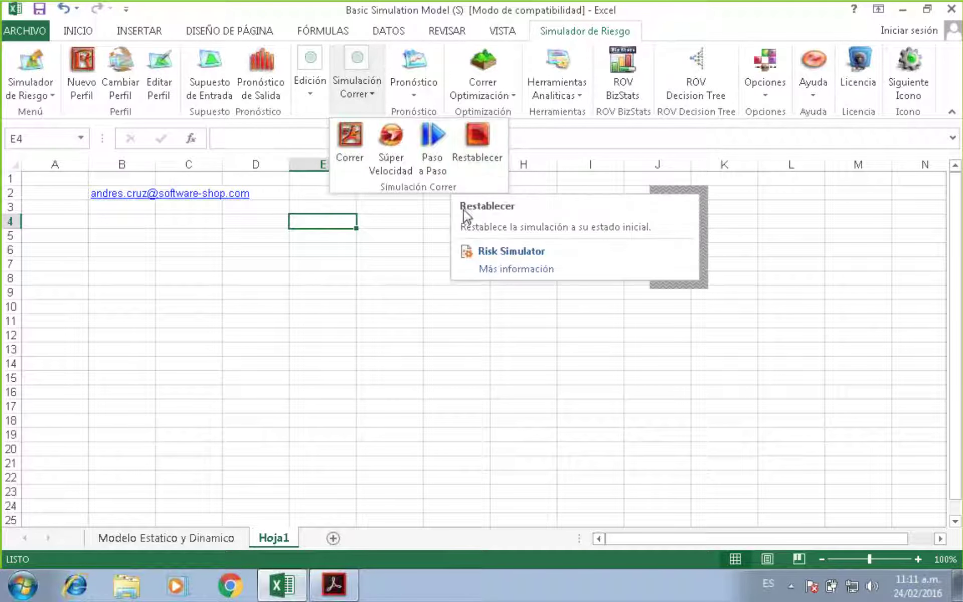
{"action": "left_click", "coordinate": [405, 259]}
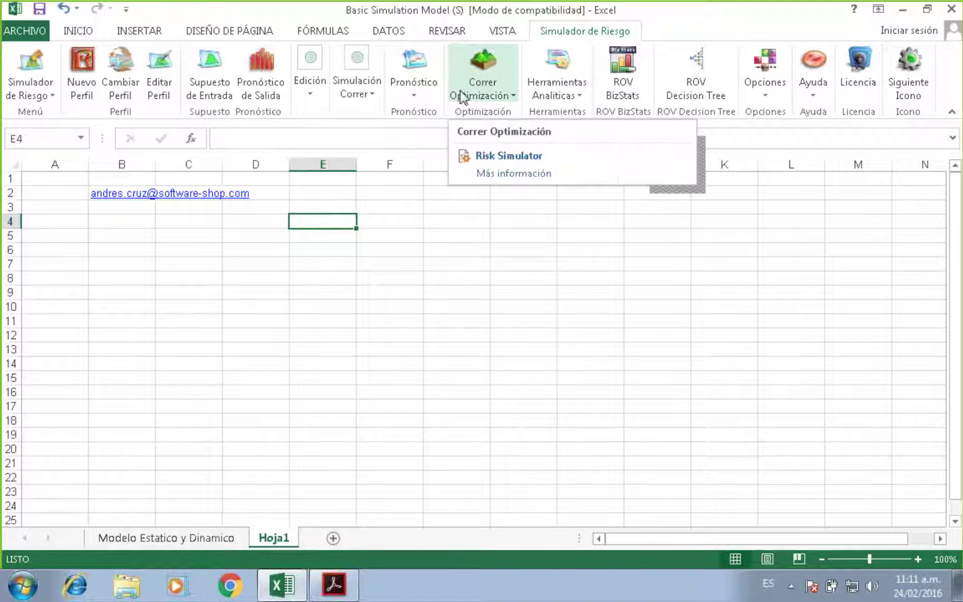
Review the Risk Simulator's forecasting methods, including the advanced ones, and its optimization and analytical tool options.
{"action": "left_click", "coordinate": [419, 89]}
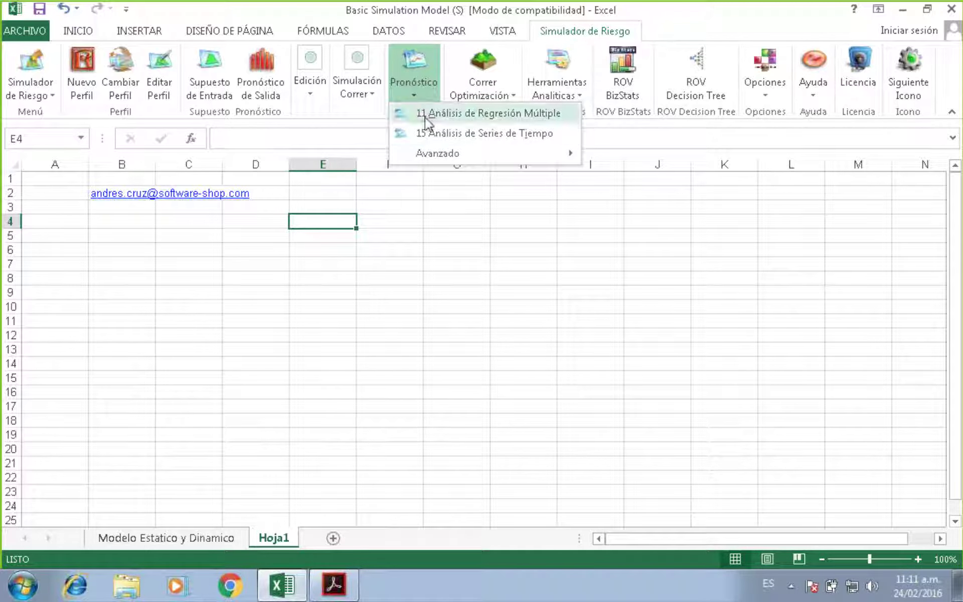
{"action": "mouse_move", "coordinate": [435, 157]}
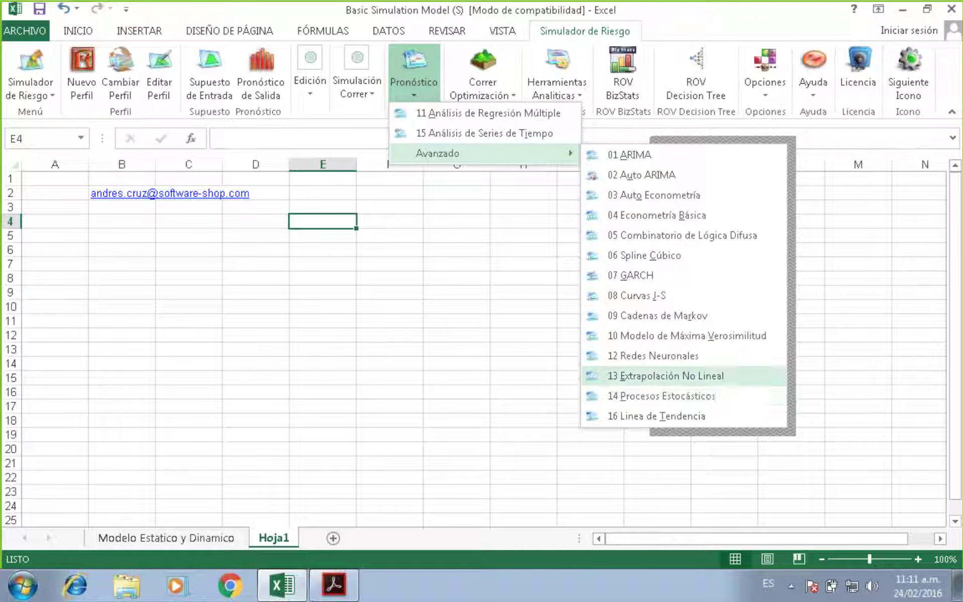
{"action": "left_click", "coordinate": [470, 203]}
{"action": "left_click", "coordinate": [507, 86]}
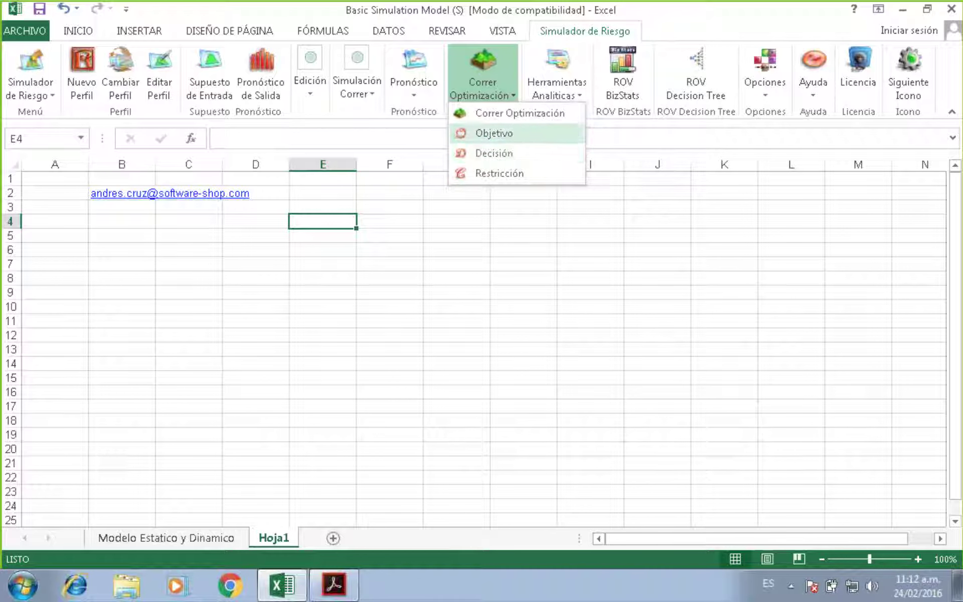
{"action": "left_click", "coordinate": [504, 176]}
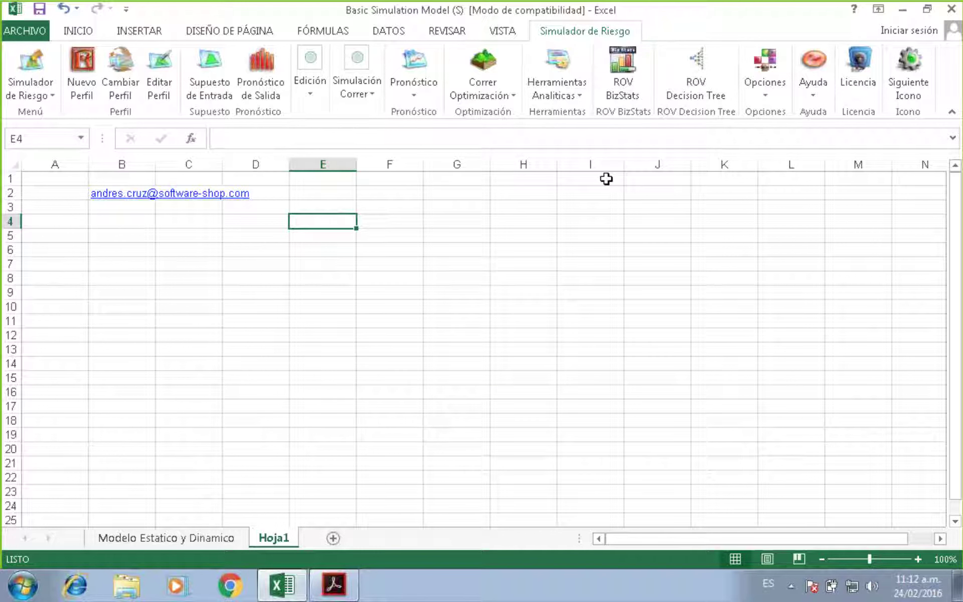
{"action": "left_click", "coordinate": [565, 91]}
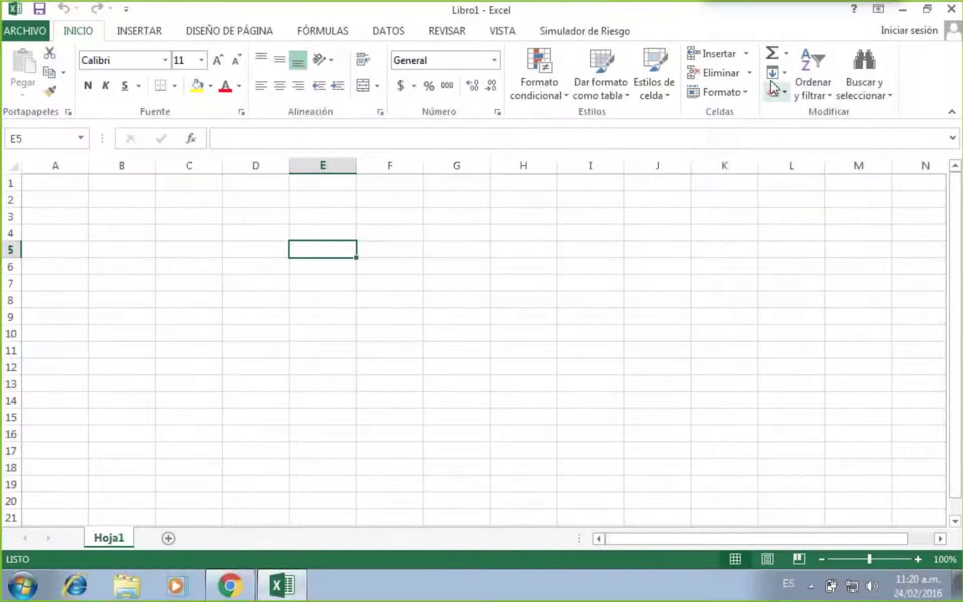
Open the Risk Simulator example model 02 Modelo Básico de Simulación.
{"action": "left_click", "coordinate": [627, 30]}
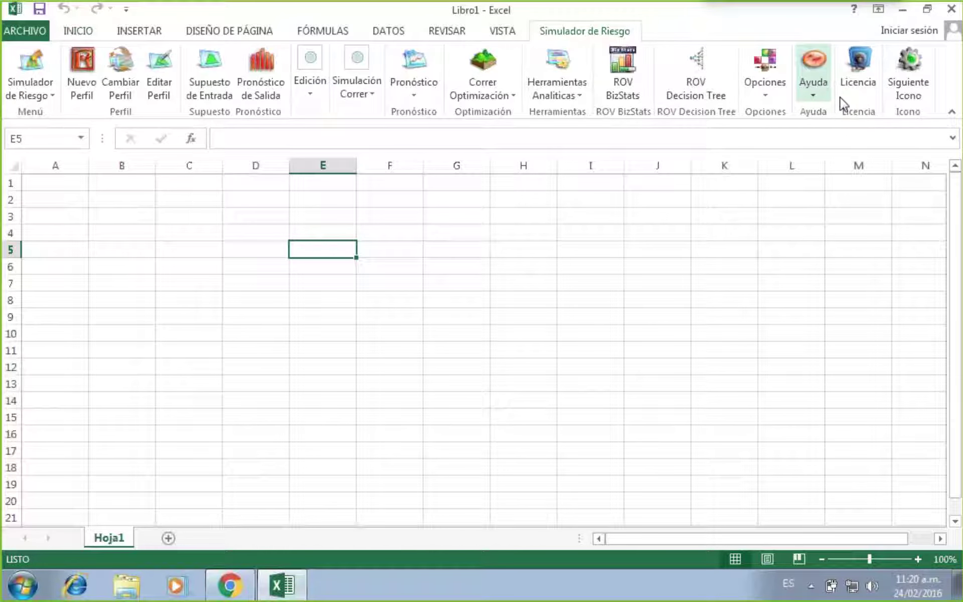
{"action": "left_click", "coordinate": [814, 90]}
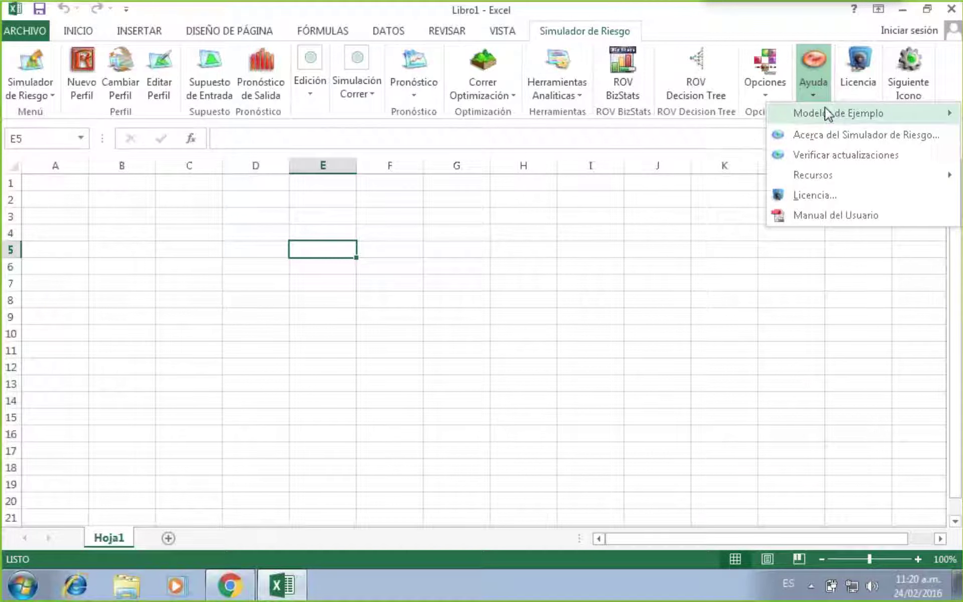
{"action": "mouse_move", "coordinate": [827, 114]}
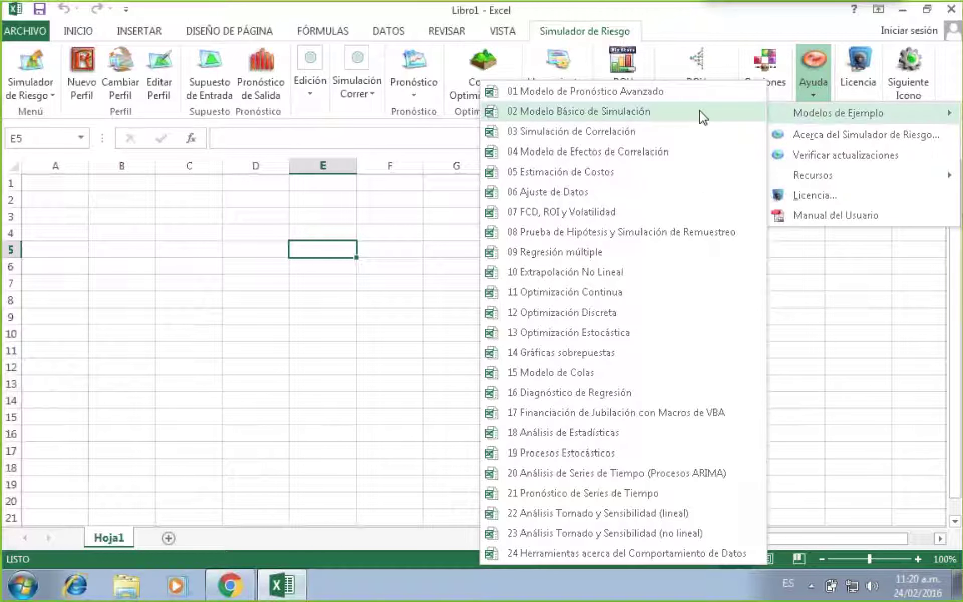
{"action": "left_click", "coordinate": [654, 119]}
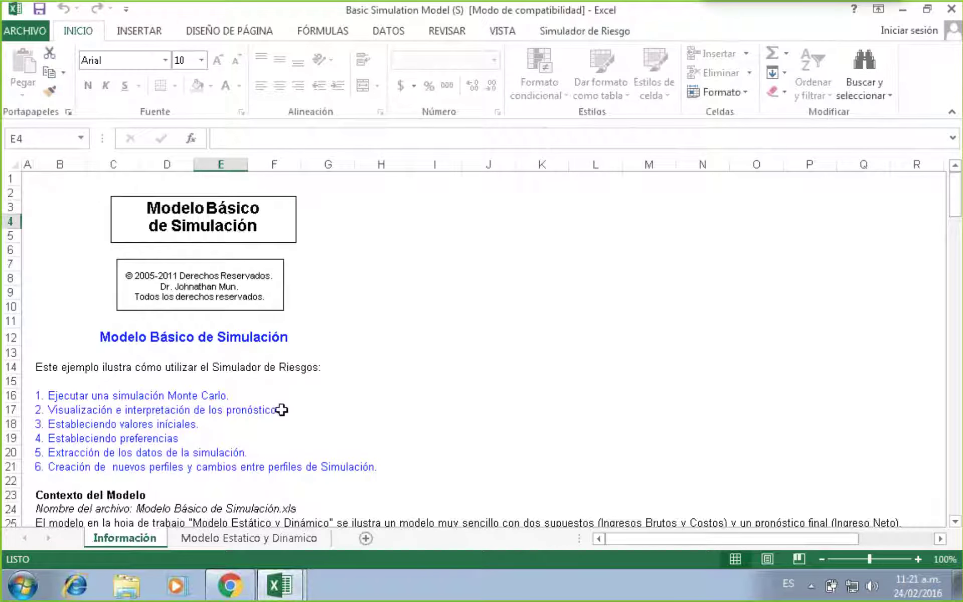
Read through the Información sheet's model context, Monte Carlo simulation steps, forecast interpretation and seed value instructions.
{"action": "scroll", "coordinate": [419, 314], "scroll_direction": "down", "scroll_amount": 1}
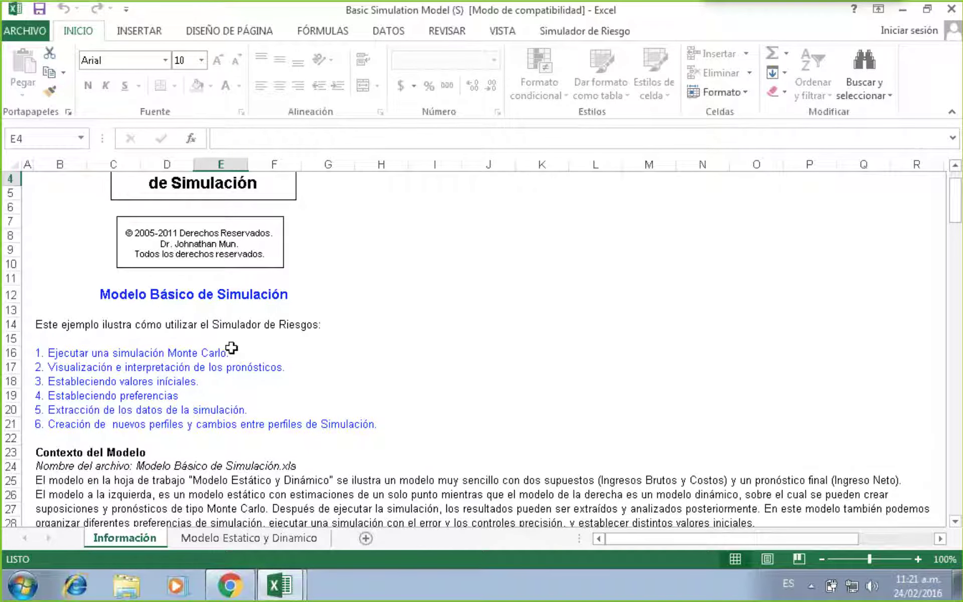
{"action": "scroll", "coordinate": [231, 348], "scroll_direction": "down", "scroll_amount": 1}
{"action": "scroll", "coordinate": [228, 336], "scroll_direction": "down", "scroll_amount": 1}
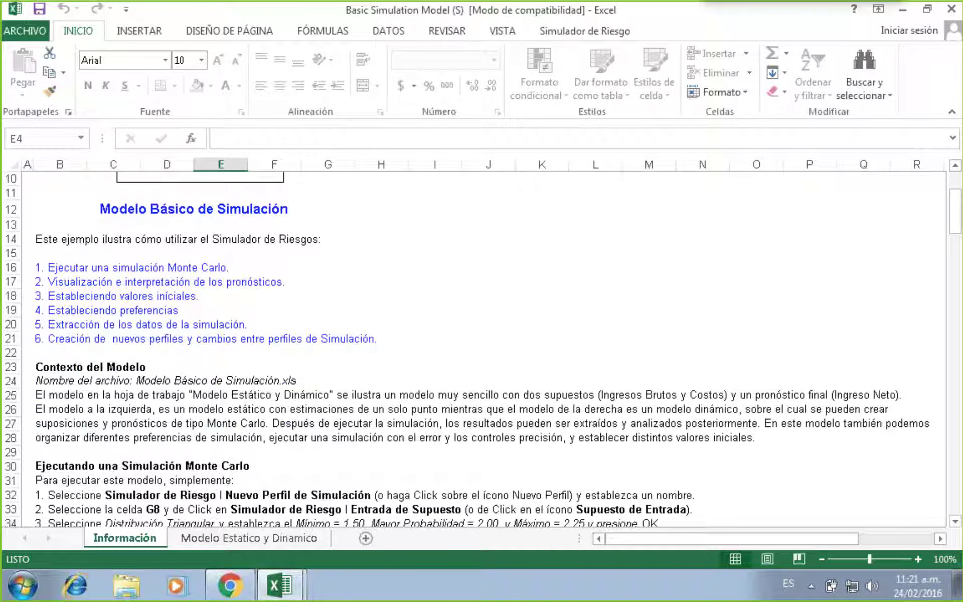
{"action": "scroll", "coordinate": [218, 322], "scroll_direction": "down", "scroll_amount": 1}
{"action": "left_click_drag", "start_coordinate": [223, 335], "coordinate": [429, 389]}
{"action": "left_click", "coordinate": [430, 389]}
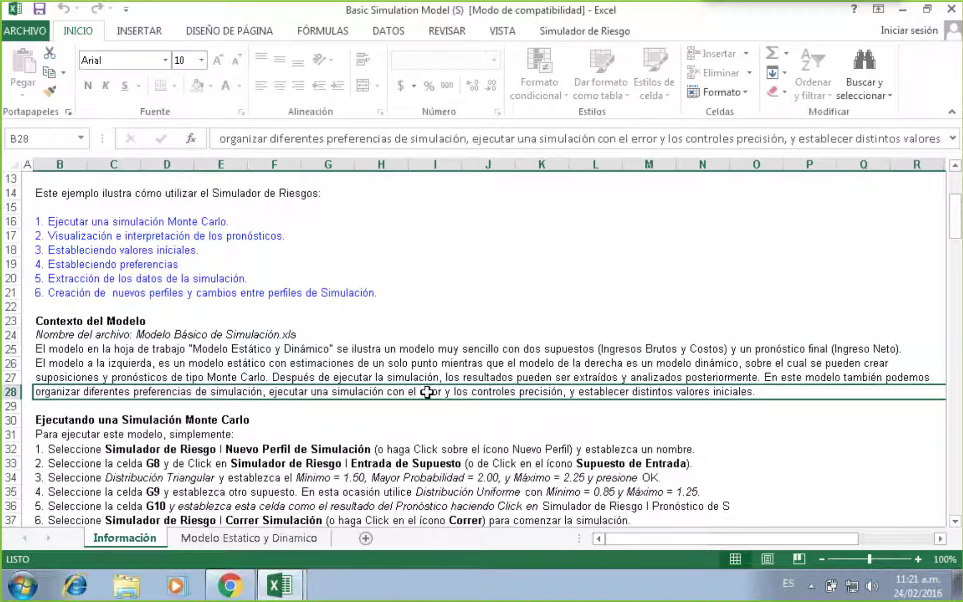
{"action": "scroll", "coordinate": [426, 365], "scroll_direction": "down", "scroll_amount": 3}
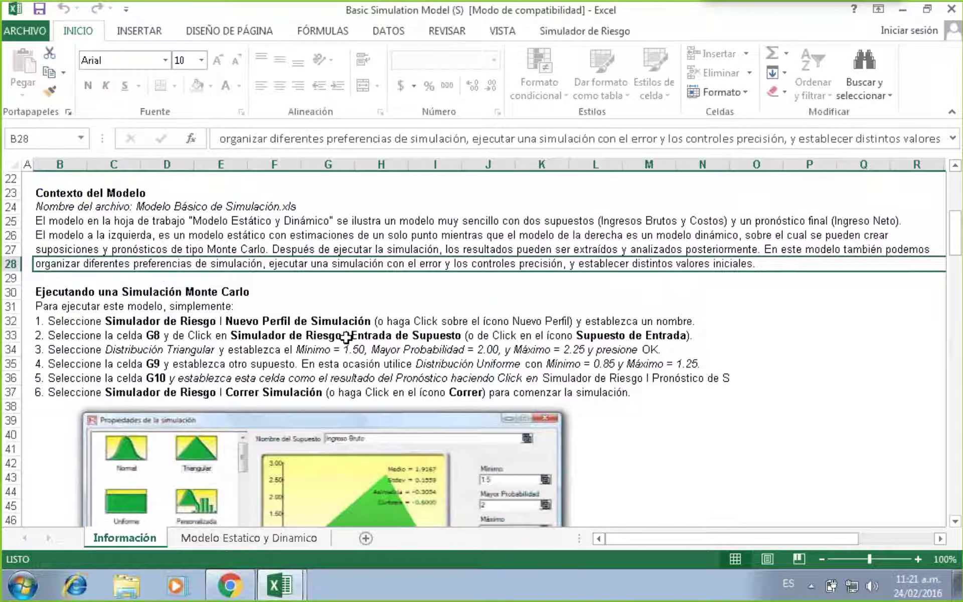
{"action": "scroll", "coordinate": [190, 308], "scroll_direction": "down", "scroll_amount": 1}
{"action": "scroll", "coordinate": [350, 305], "scroll_direction": "down", "scroll_amount": 1}
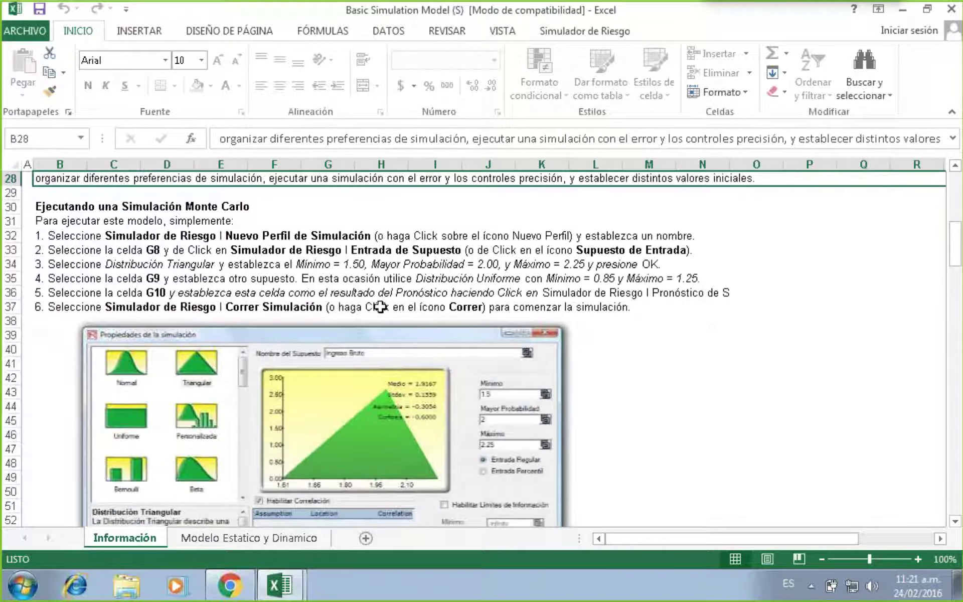
{"action": "scroll", "coordinate": [381, 309], "scroll_direction": "down", "scroll_amount": 8}
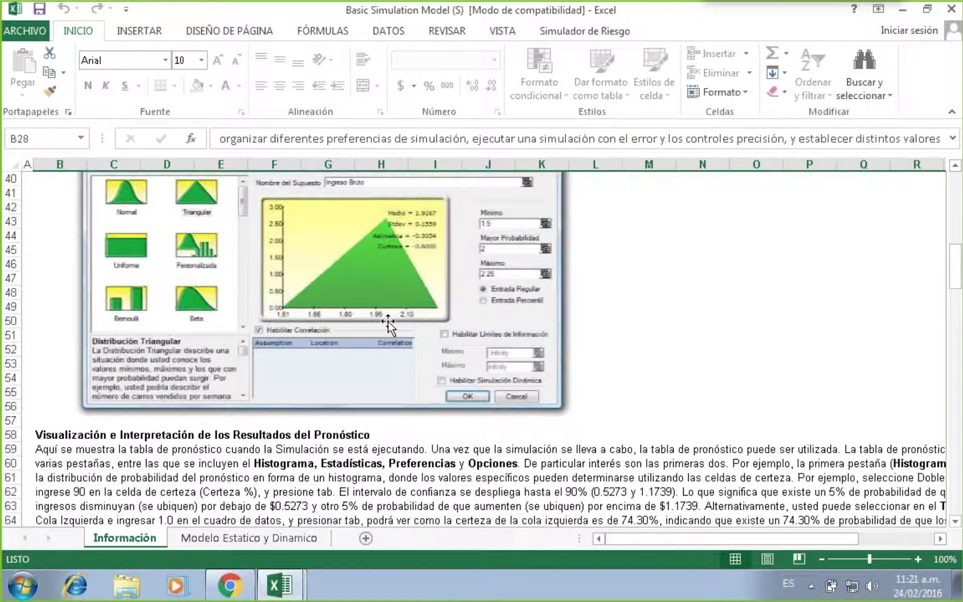
{"action": "scroll", "coordinate": [389, 325], "scroll_direction": "down", "scroll_amount": 12}
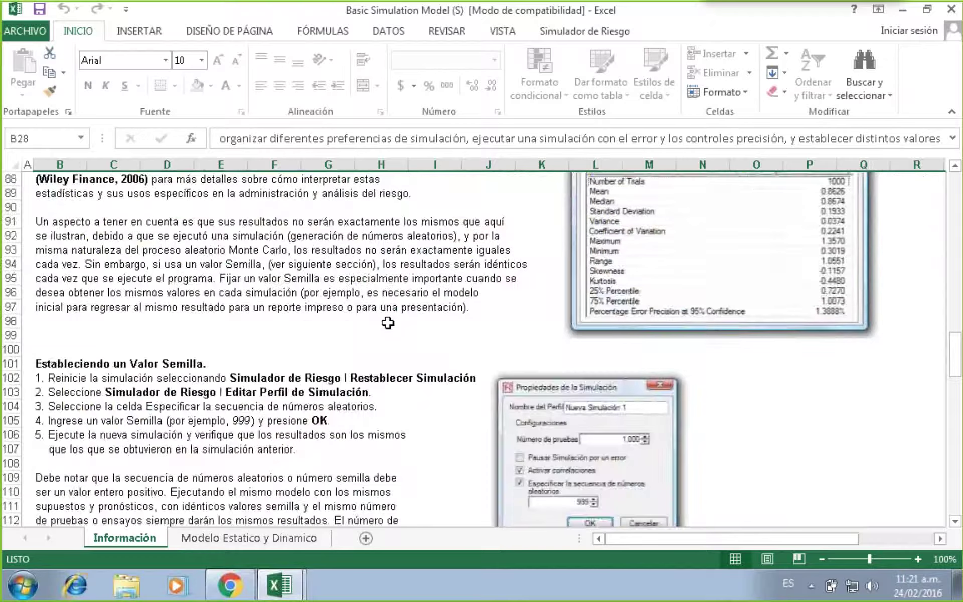
{"action": "scroll", "coordinate": [387, 322], "scroll_direction": "up", "scroll_amount": 20}
Display the Modelo Estatico y Dinamico sheet of the example model and close the blank Libro1 workbook.
{"action": "left_click", "coordinate": [265, 538]}
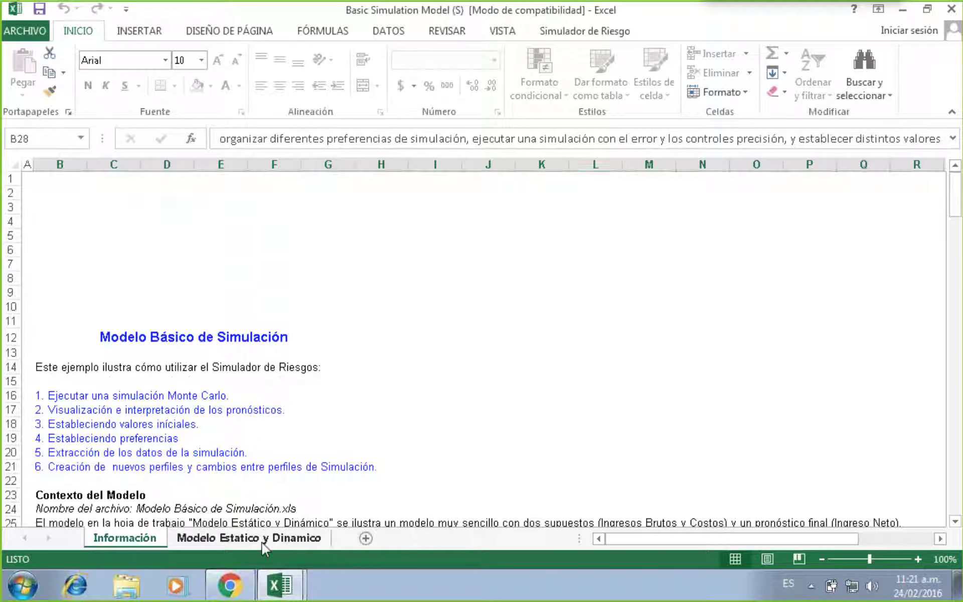
{"action": "mouse_move", "coordinate": [280, 584]}
{"action": "left_click", "coordinate": [253, 521]}
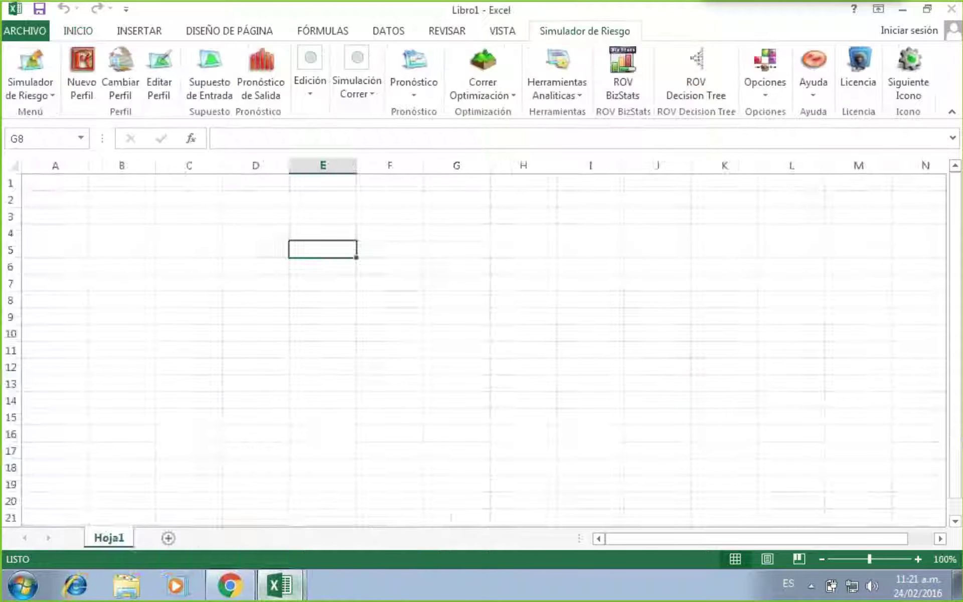
{"action": "left_click", "coordinate": [950, 9]}
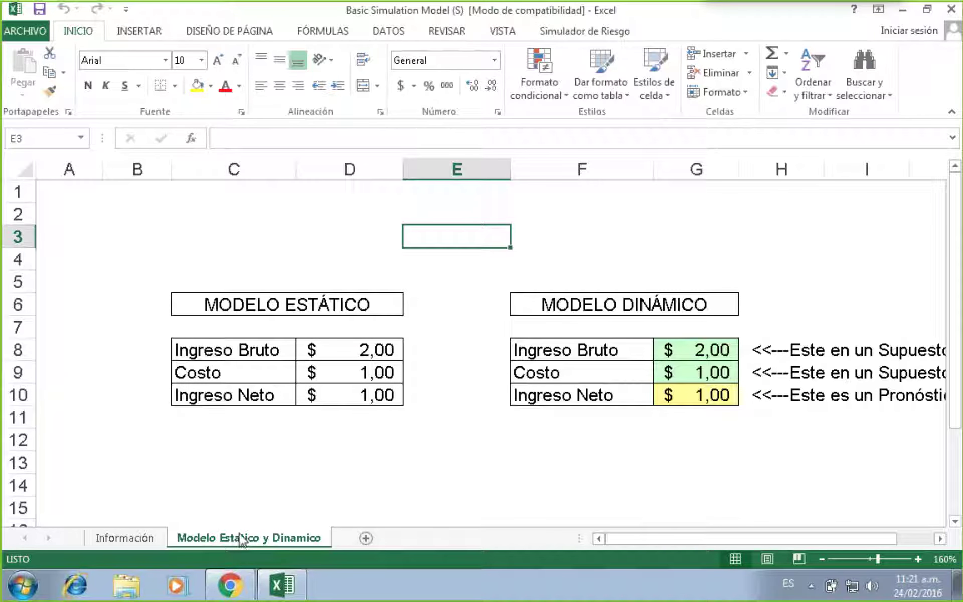
{"action": "left_click", "coordinate": [319, 485]}
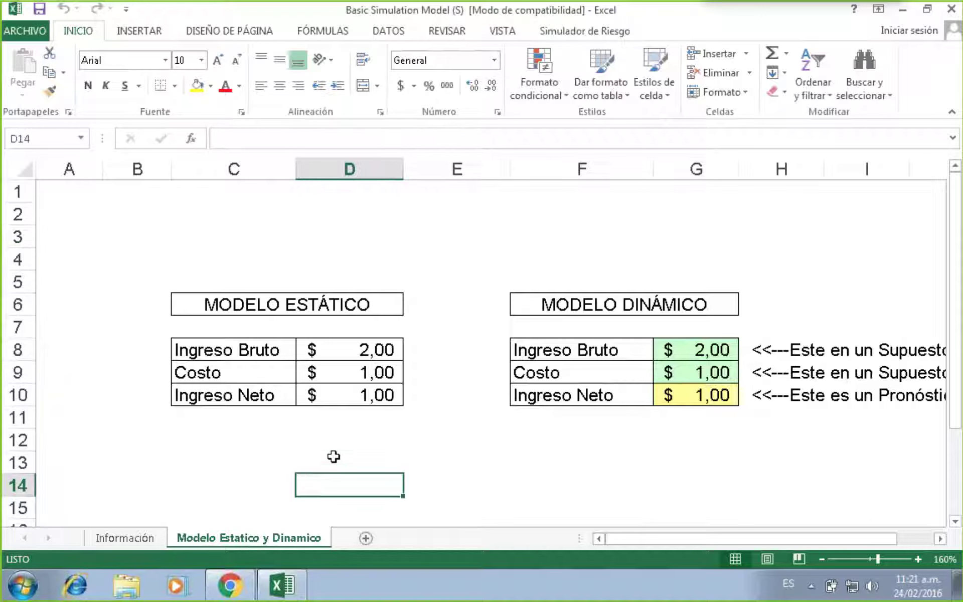
Start a new simulation profile and name it Ejercicio Simulacion.
{"action": "left_click", "coordinate": [570, 34]}
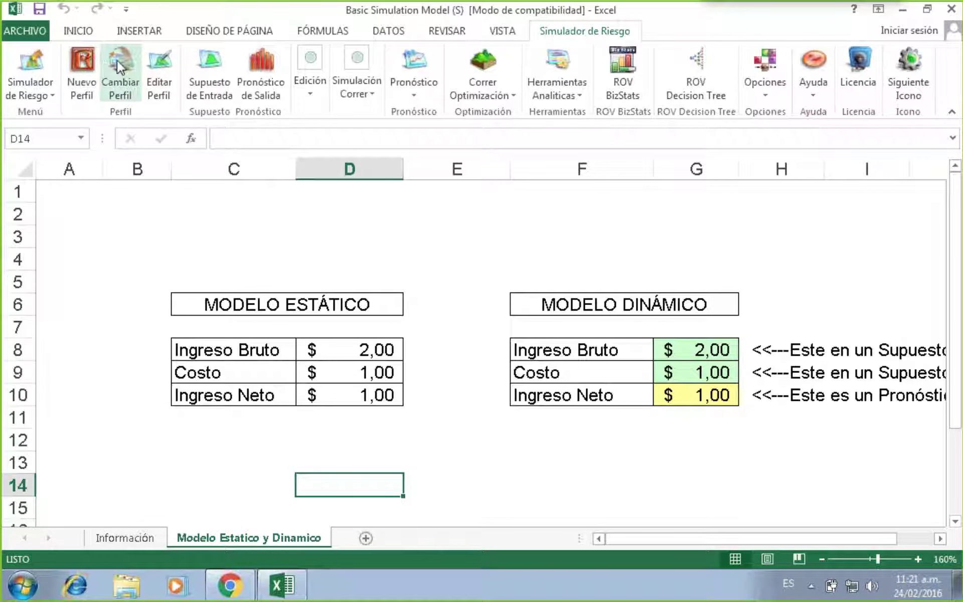
{"action": "left_click", "coordinate": [83, 63]}
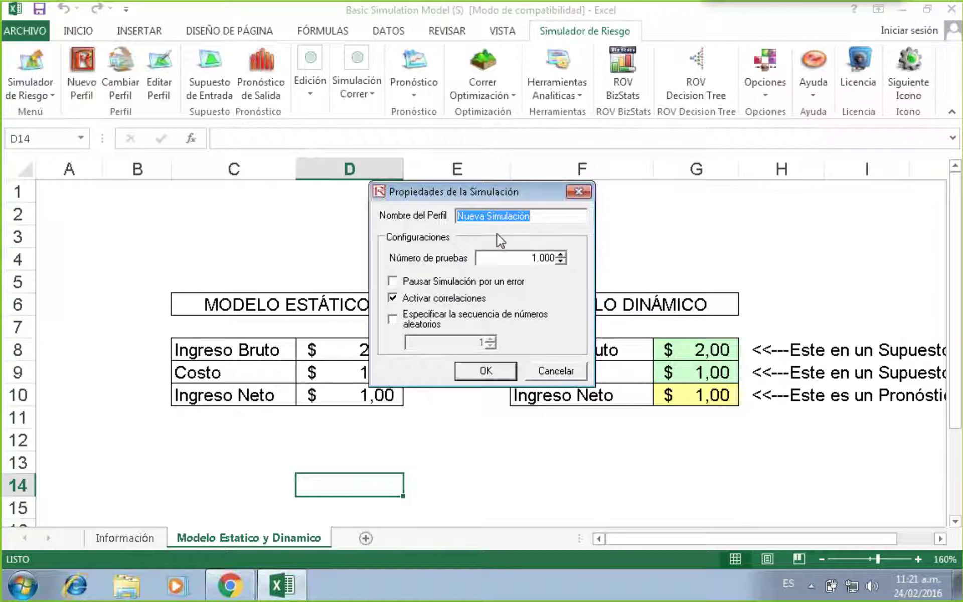
{"action": "type", "text": "Ejercicio"}
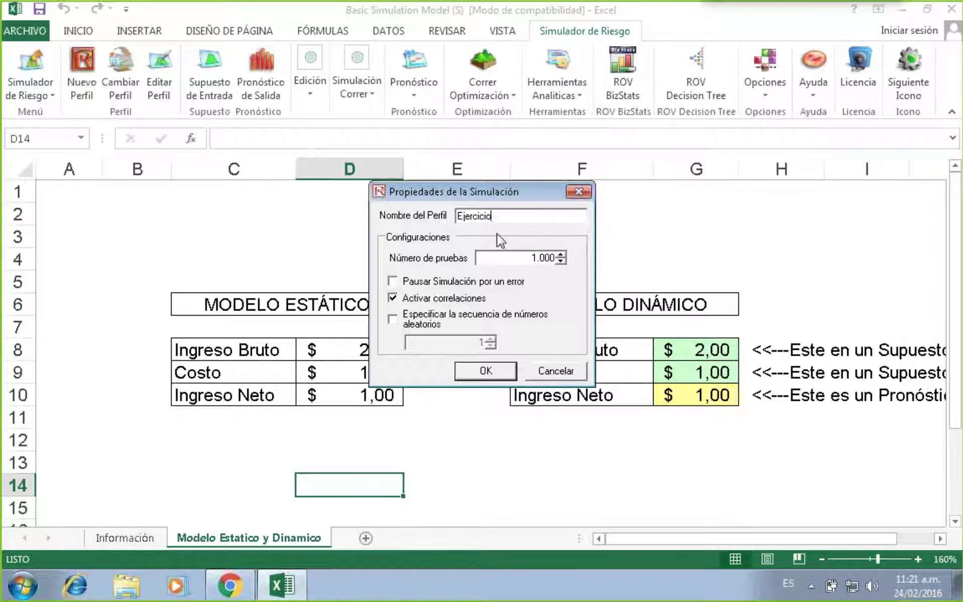
{"action": "type", "text": " Simulacion"}
{"action": "key", "text": "BackSpace"}
{"action": "key", "text": "BackSpace"}
{"action": "type", "text": "on"}
{"action": "left_click", "coordinate": [536, 257]}
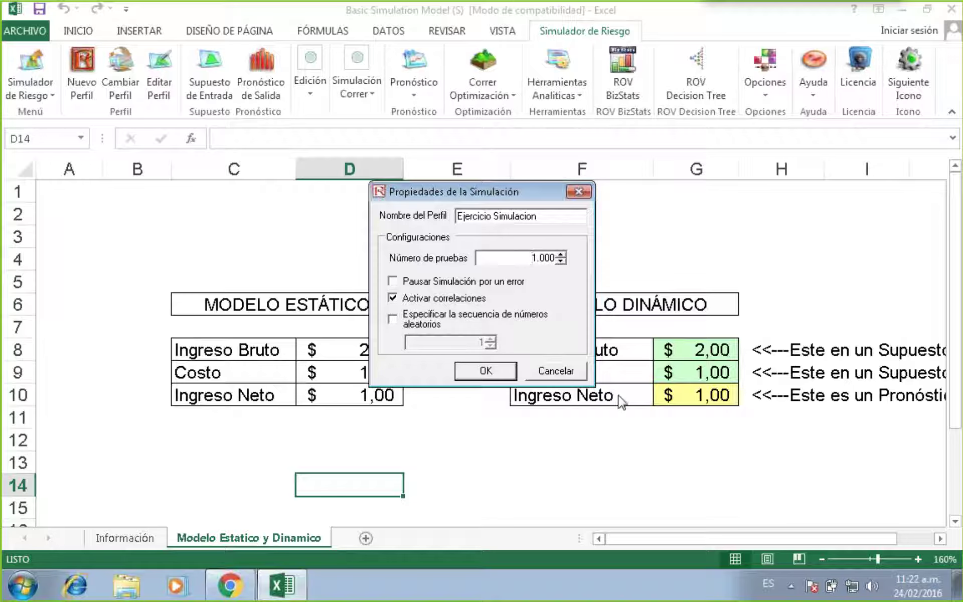
{"action": "left_click_drag", "start_coordinate": [487, 257], "coordinate": [535, 257]}
Try specifying the random number sequence with seed values such as 456, and switch the option off again.
{"action": "left_click", "coordinate": [393, 319]}
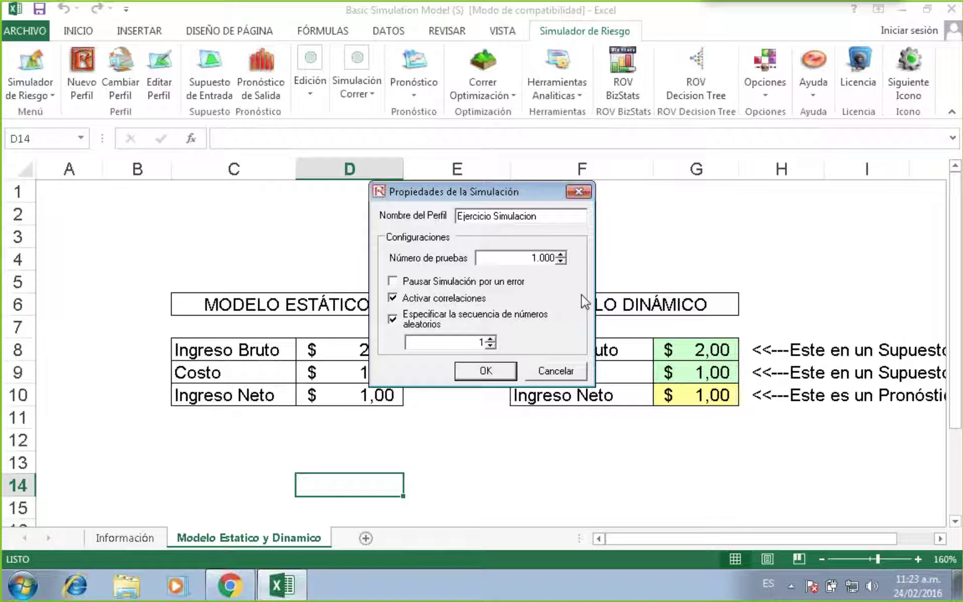
{"action": "left_click", "coordinate": [460, 342]}
{"action": "type", "text": "23456"}
{"action": "key", "text": "BackSpace"}
{"action": "key", "text": "BackSpace"}
{"action": "key", "text": "BackSpace"}
{"action": "key", "text": "BackSpace"}
{"action": "key", "text": "BackSpace"}
{"action": "key", "text": "BackSpace"}
{"action": "type", "text": "456"}
{"action": "left_click_drag", "start_coordinate": [448, 340], "coordinate": [486, 342]}
{"action": "key", "text": "BackSpace"}
{"action": "left_click", "coordinate": [393, 319]}
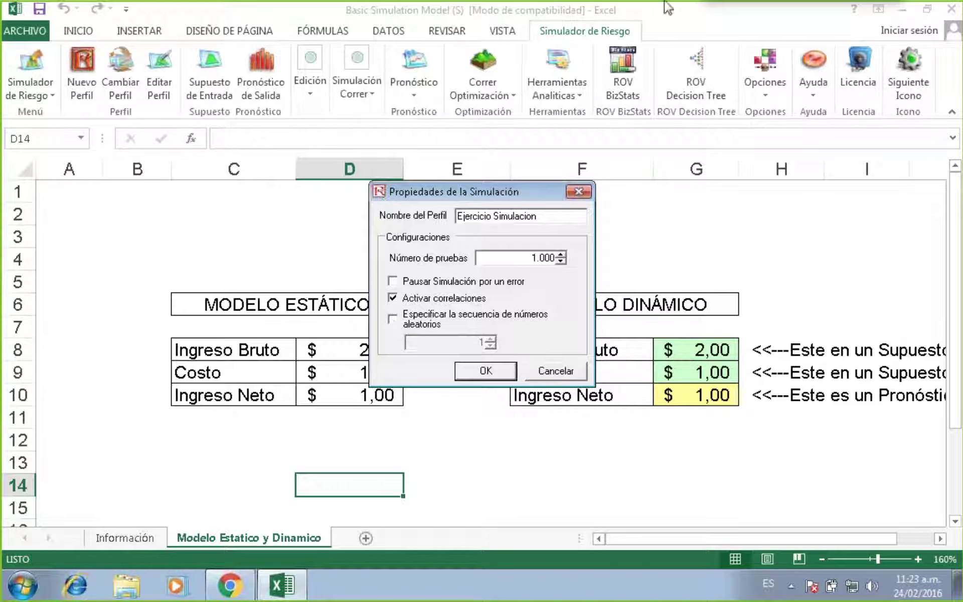
Create the simulation profile with the chosen settings.
{"action": "left_click", "coordinate": [498, 376]}
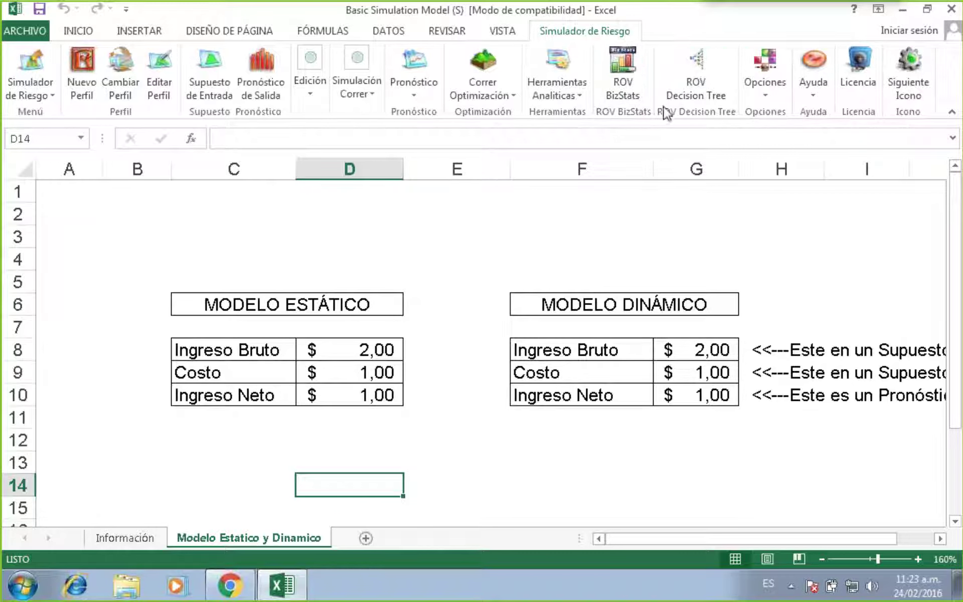
Examine the static model's Ingreso Bruto, Costo and Ingreso Neto rows, including the Ingreso Neto formula in D10.
{"action": "left_click", "coordinate": [505, 333]}
{"action": "left_click_drag", "start_coordinate": [354, 305], "coordinate": [351, 393]}
{"action": "left_click", "coordinate": [432, 393]}
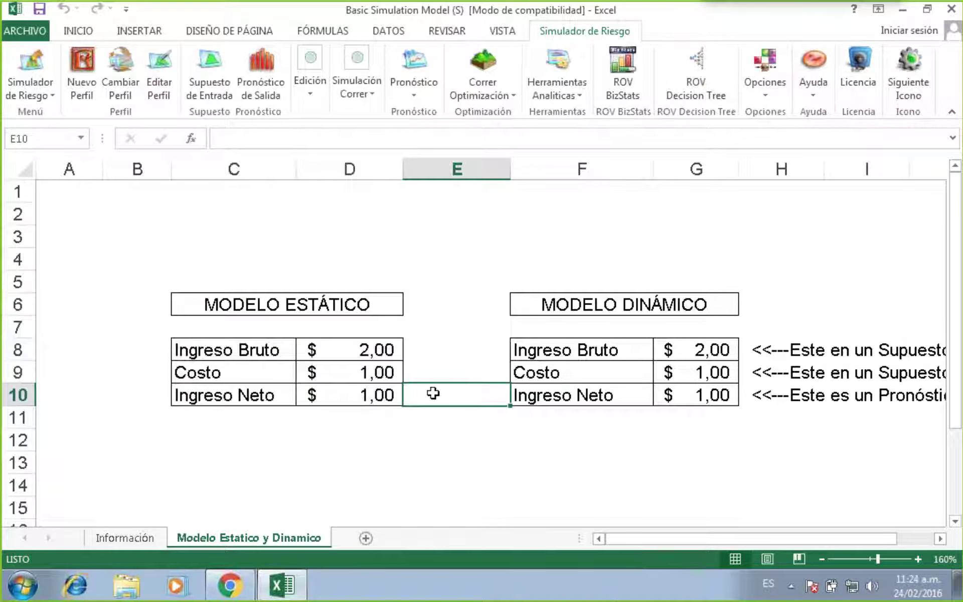
{"action": "left_click", "coordinate": [345, 305]}
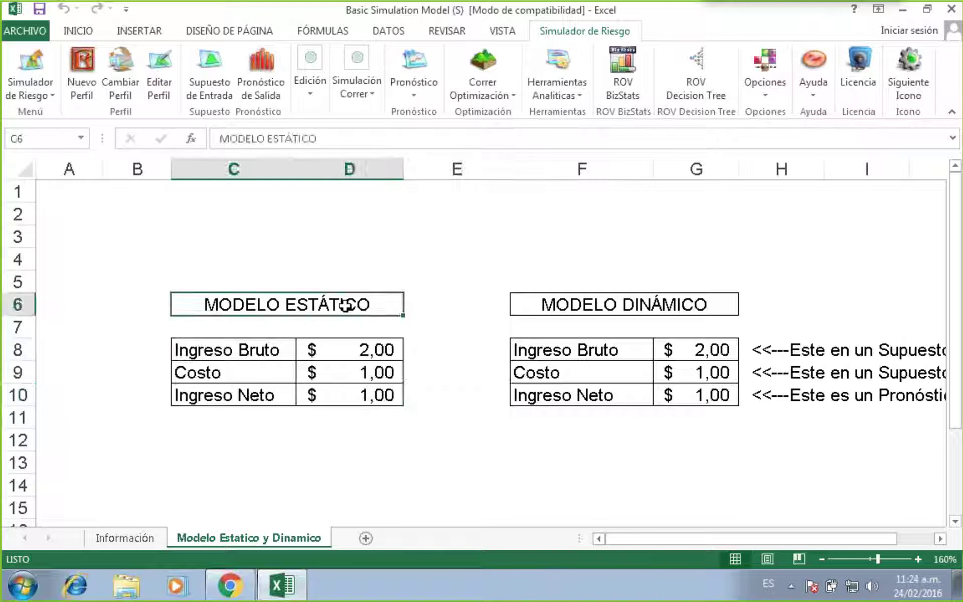
{"action": "left_click", "coordinate": [259, 352]}
{"action": "left_click_drag", "start_coordinate": [259, 353], "coordinate": [344, 354]}
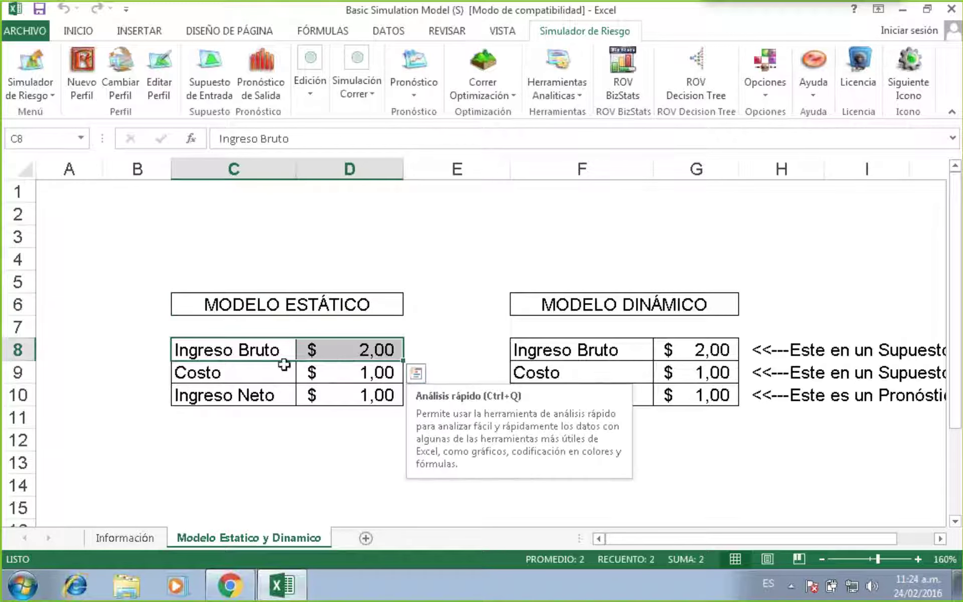
{"action": "left_click_drag", "start_coordinate": [251, 370], "coordinate": [343, 377]}
{"action": "left_click", "coordinate": [247, 395]}
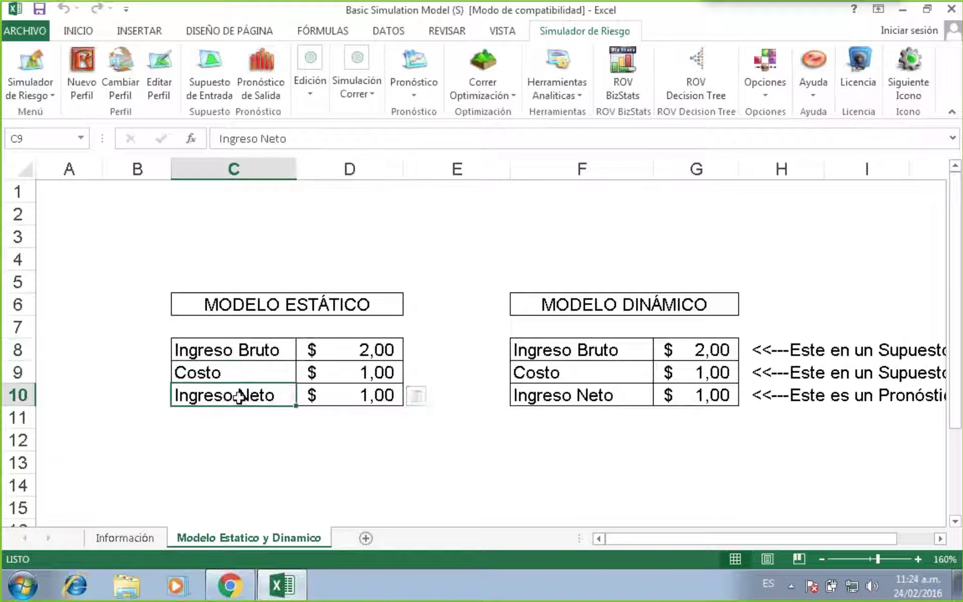
{"action": "left_click", "coordinate": [328, 397]}
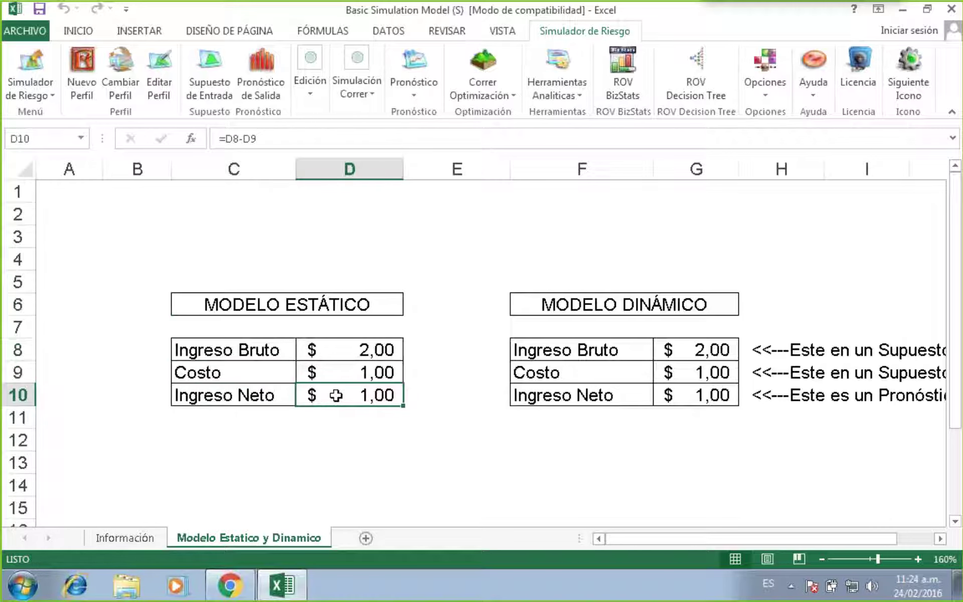
{"action": "double_click", "coordinate": [336, 395]}
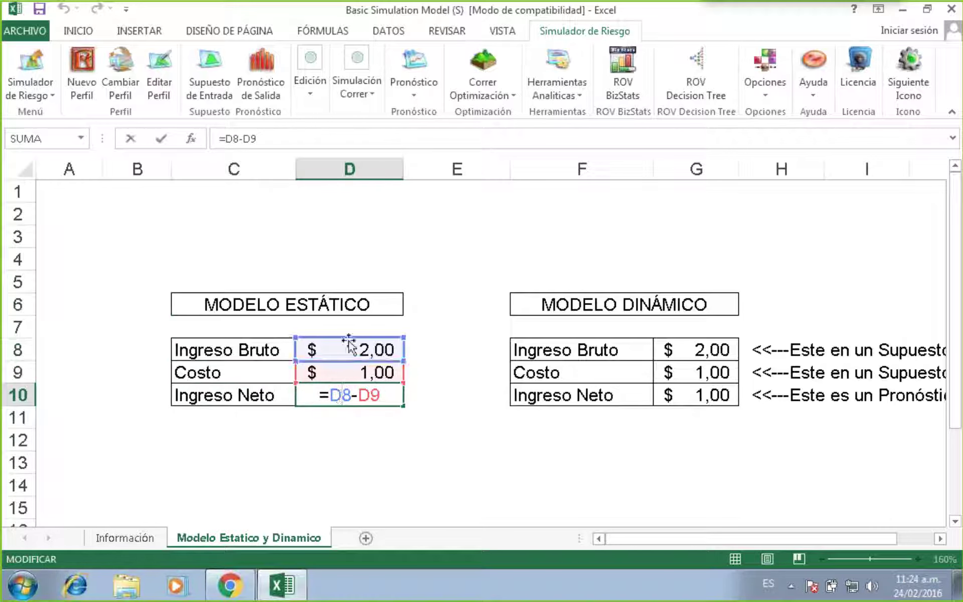
{"action": "key", "text": "Escape"}
Inspect the dynamic model's Ingreso Neto formula in G10 and compare it with the static model's table.
{"action": "key", "text": "Right"}
{"action": "key", "text": "Right"}
{"action": "key", "text": "Right"}
{"action": "key", "text": "F2"}
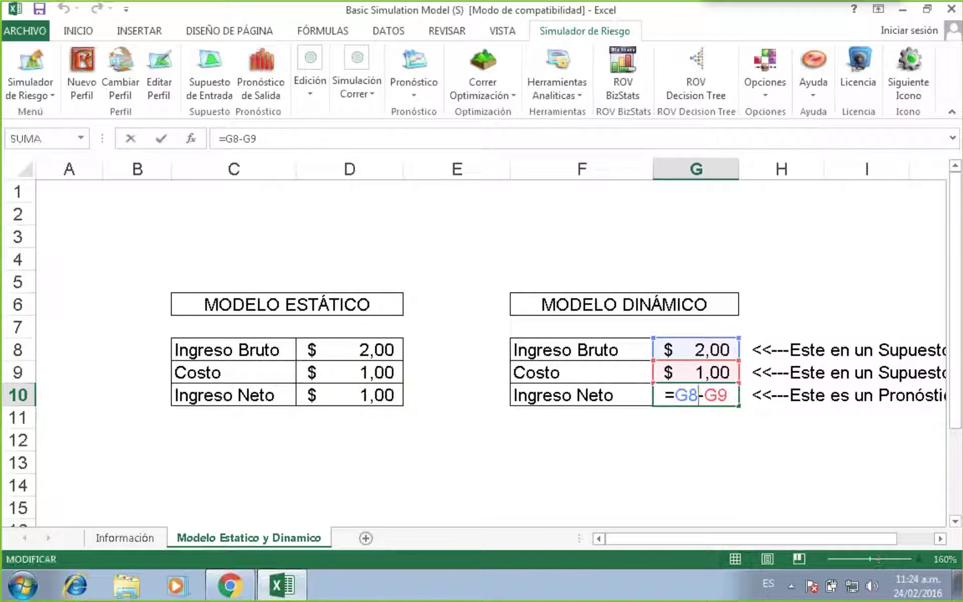
{"action": "key", "text": "Escape"}
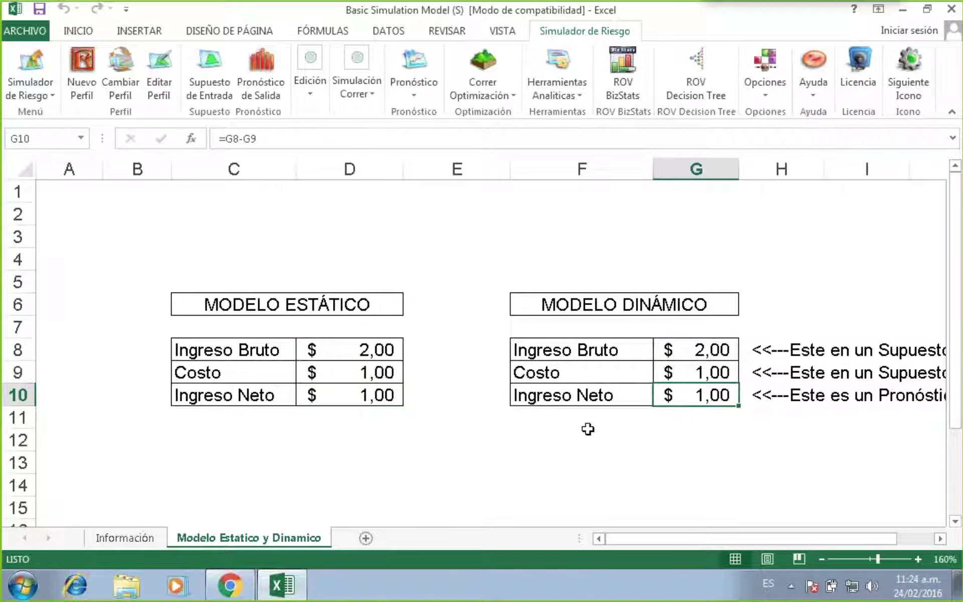
{"action": "left_click", "coordinate": [585, 435]}
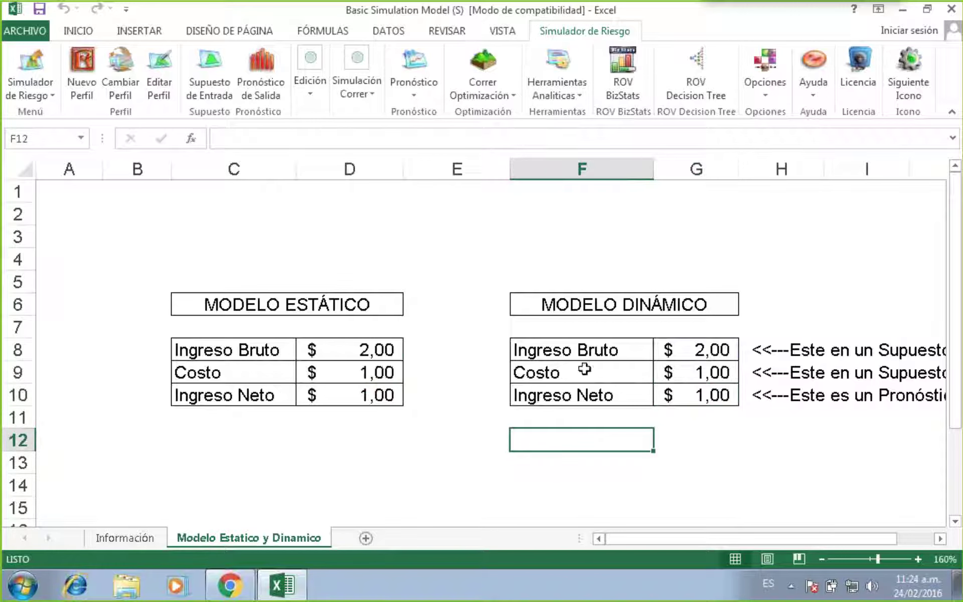
{"action": "left_click_drag", "start_coordinate": [352, 394], "coordinate": [246, 351]}
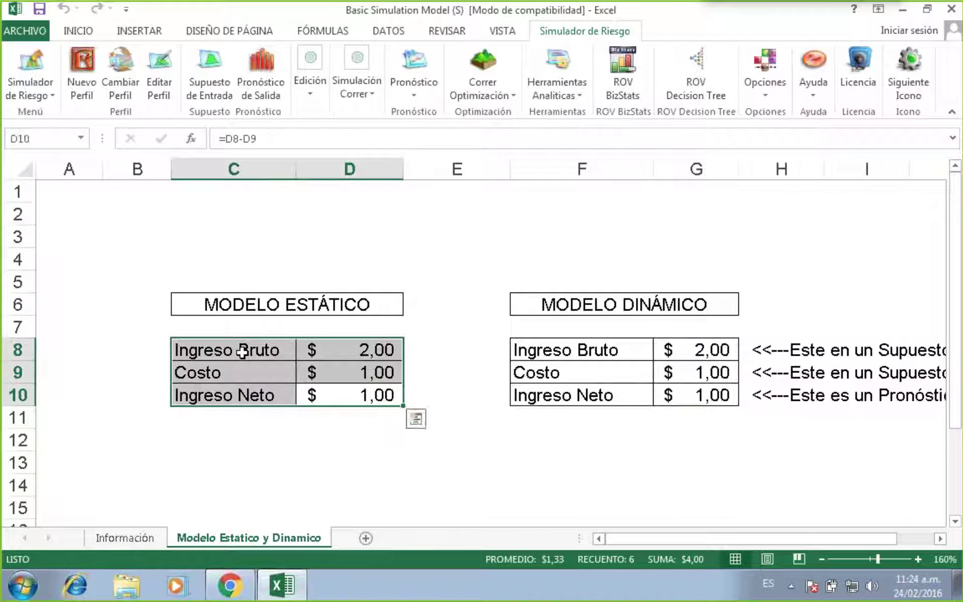
{"action": "left_click", "coordinate": [243, 353]}
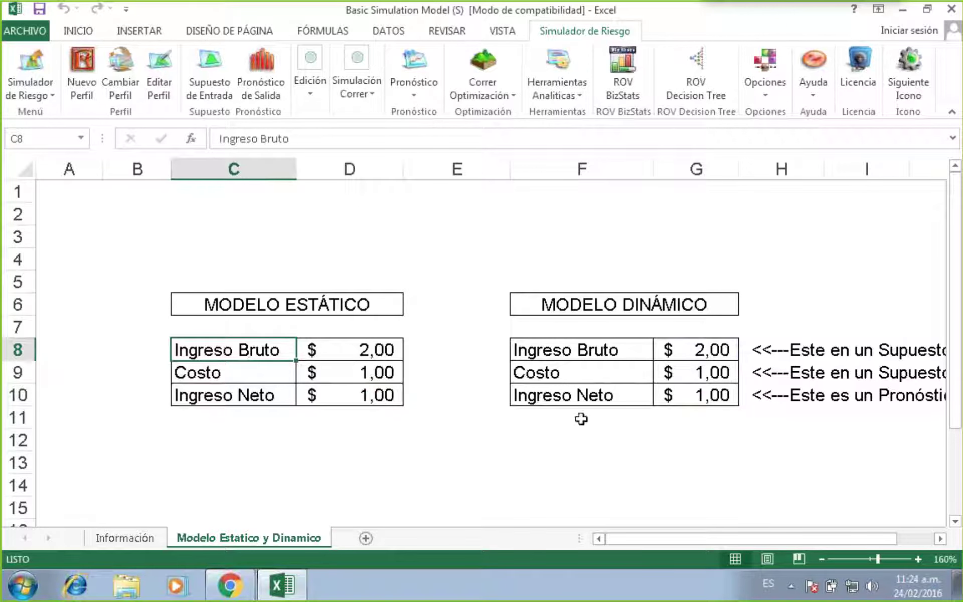
Review which dynamic model cells are inputs and which is the calculated output, comparing G8 with G10.
{"action": "left_click", "coordinate": [595, 306]}
{"action": "left_click_drag", "start_coordinate": [595, 306], "coordinate": [669, 396]}
{"action": "left_click", "coordinate": [672, 423]}
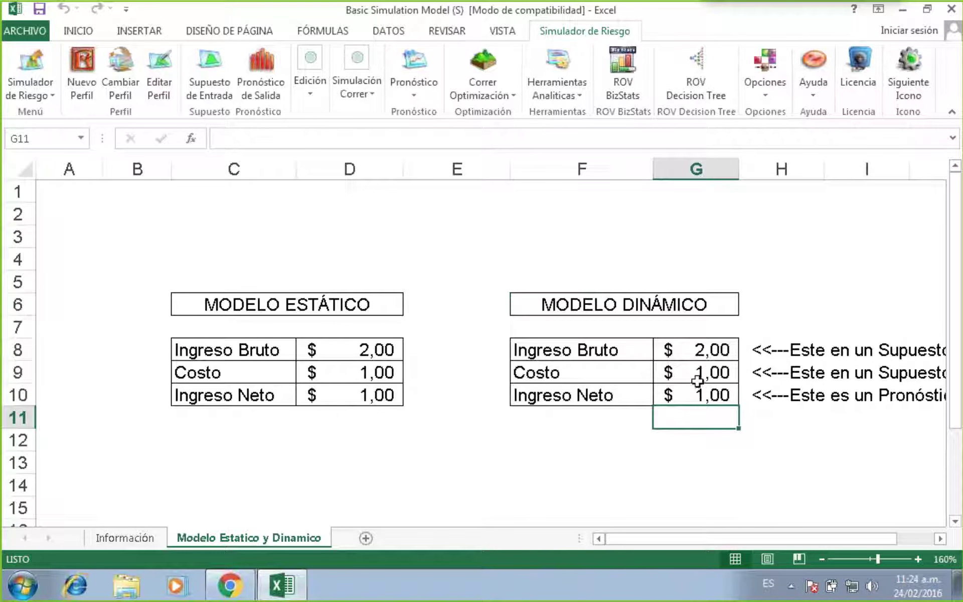
{"action": "left_click", "coordinate": [696, 357]}
{"action": "left_click", "coordinate": [699, 393]}
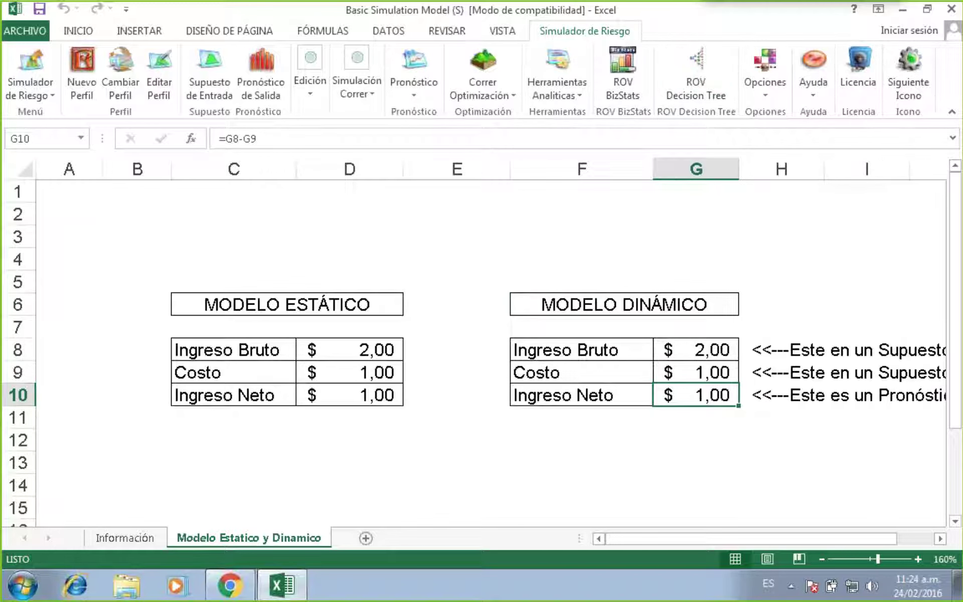
{"action": "left_click", "coordinate": [511, 359]}
{"action": "left_click", "coordinate": [682, 348]}
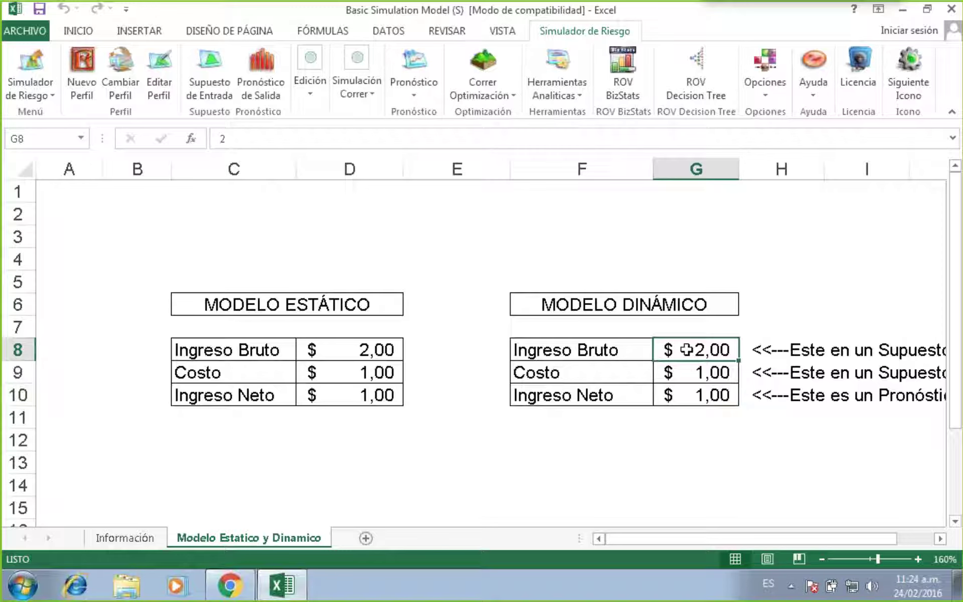
{"action": "left_click", "coordinate": [672, 393]}
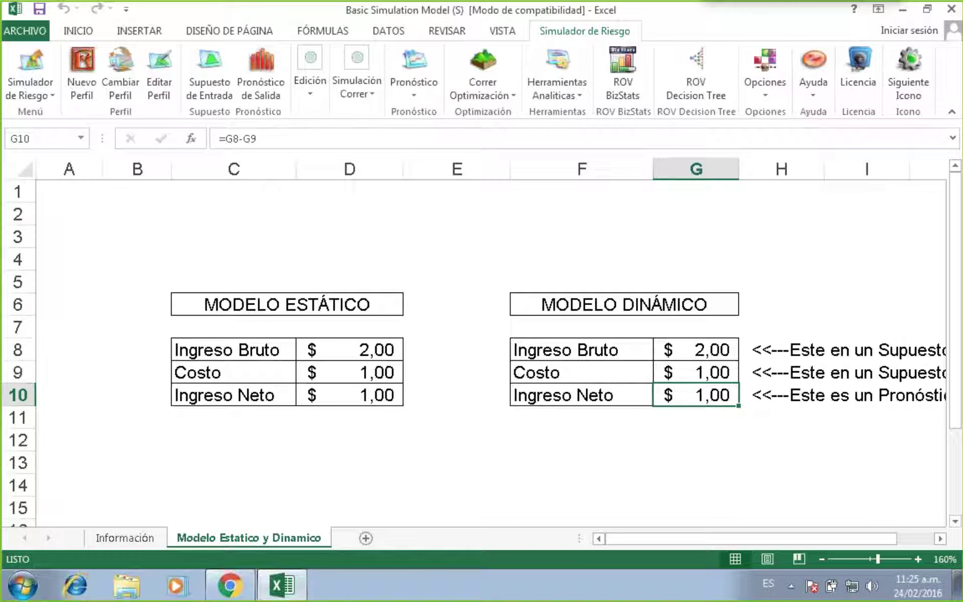
{"action": "left_click", "coordinate": [724, 348]}
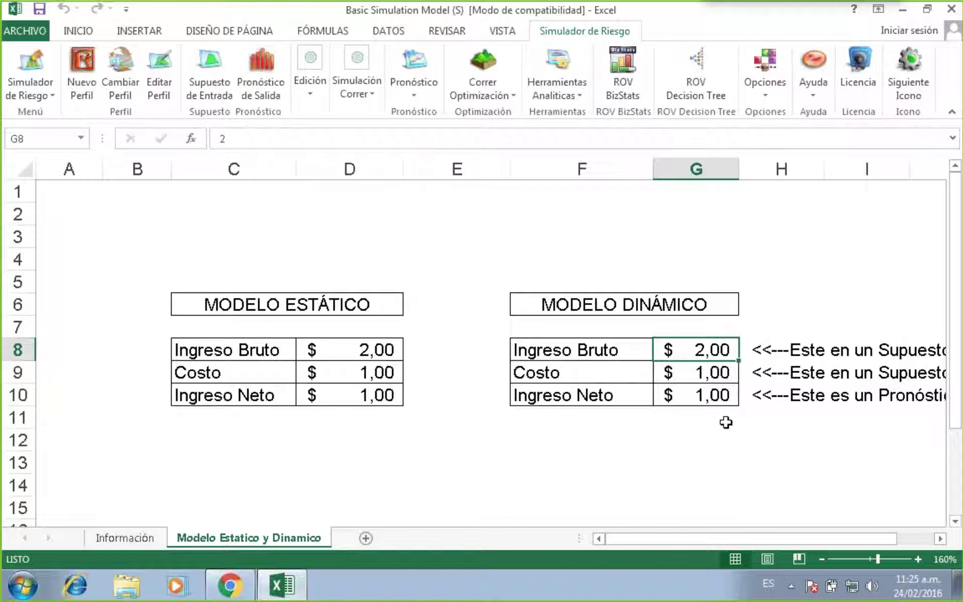
{"action": "left_click", "coordinate": [704, 396]}
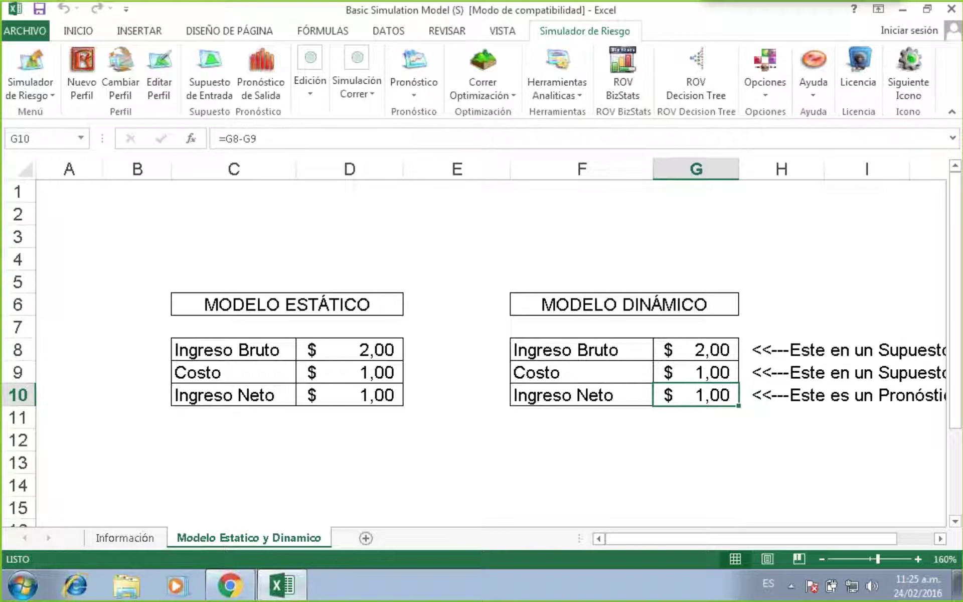
Begin an input assumption for the dynamic model's Ingreso Bruto in G8 and choose the Triangular distribution.
{"action": "left_click", "coordinate": [691, 355]}
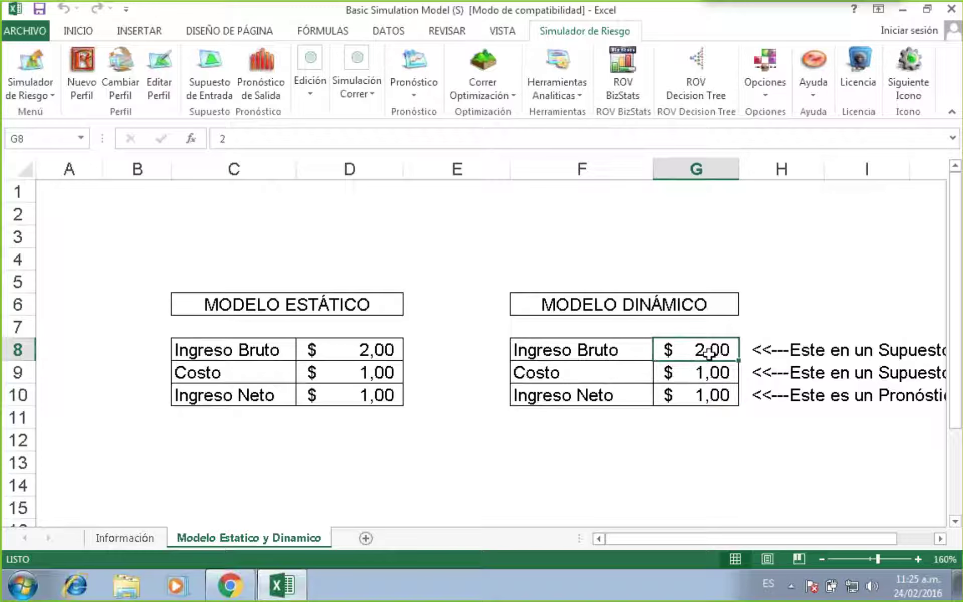
{"action": "double_click", "coordinate": [707, 349]}
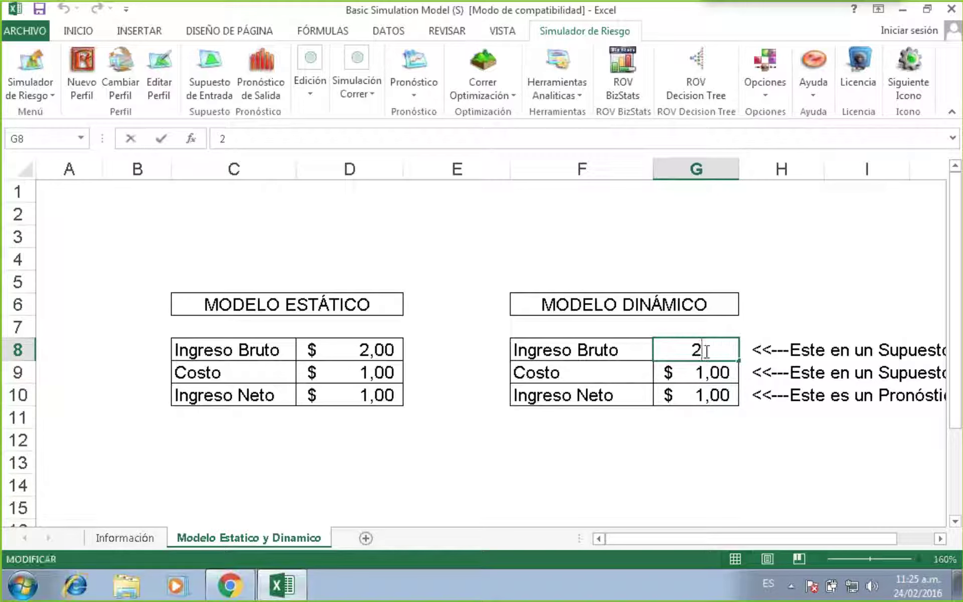
{"action": "key", "text": "Escape"}
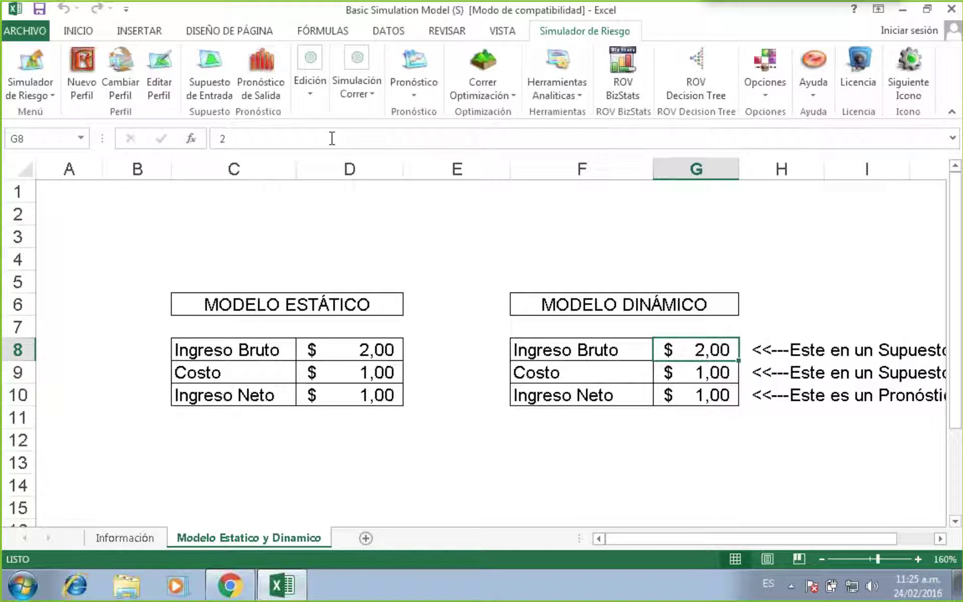
{"action": "left_click", "coordinate": [210, 56]}
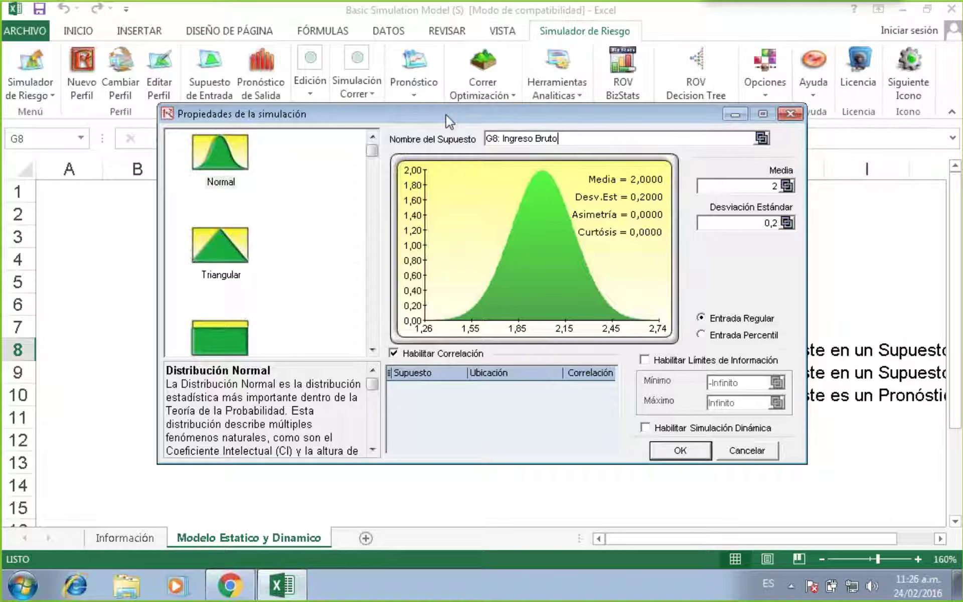
{"action": "left_click", "coordinate": [249, 232]}
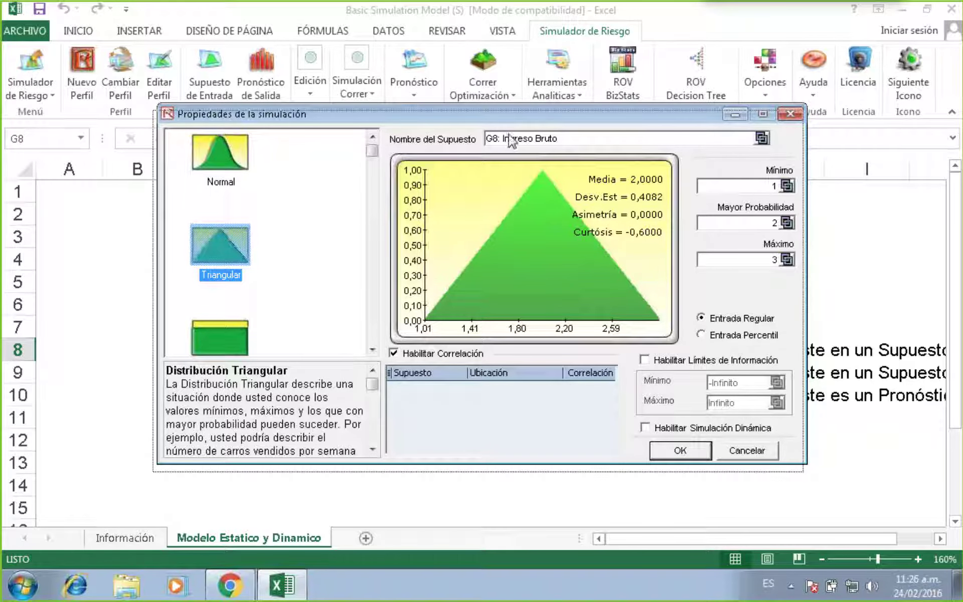
Set the Ingreso Bruto assumption to minimum 1,5, most likely 2 and maximum 2,5, and apply it to G8.
{"action": "left_click_drag", "start_coordinate": [519, 123], "coordinate": [435, 179]}
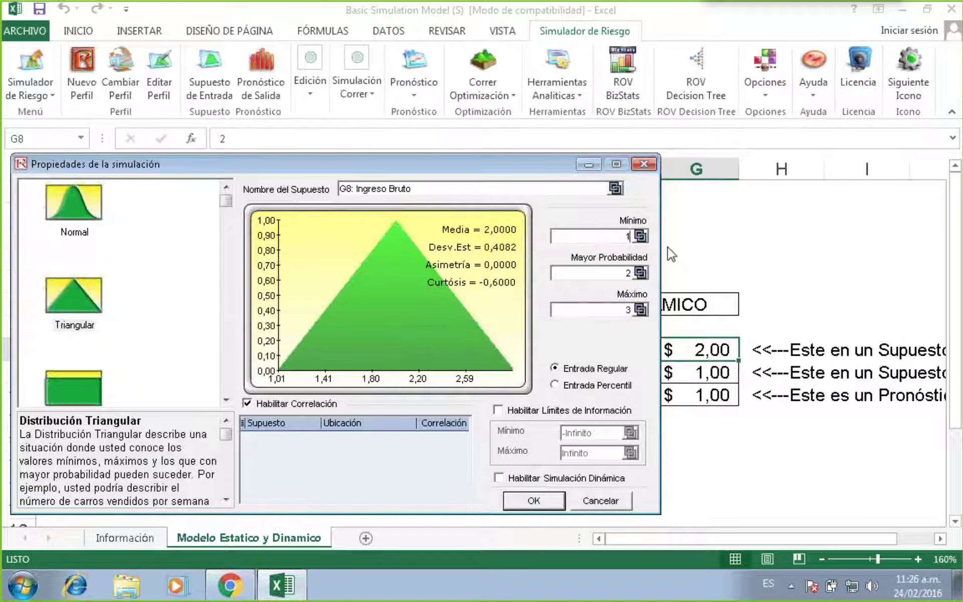
{"action": "type", "text": ",5"}
{"action": "left_click", "coordinate": [621, 274]}
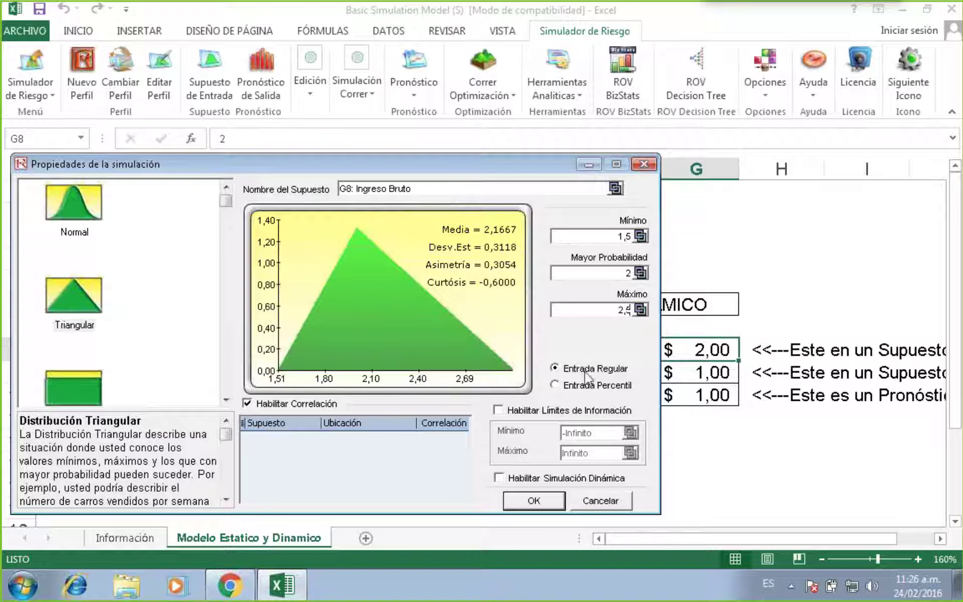
{"action": "left_click", "coordinate": [617, 272]}
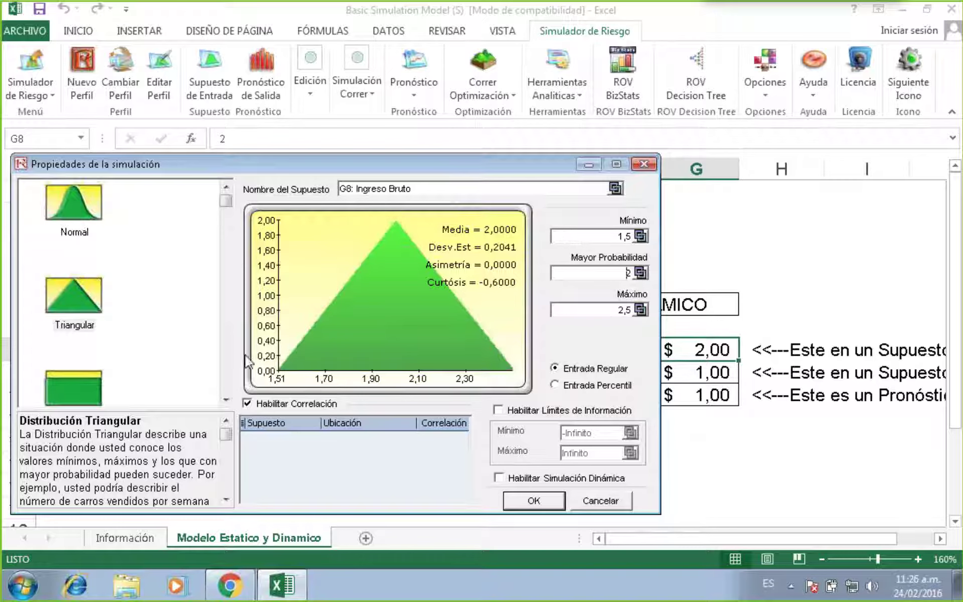
{"action": "left_click", "coordinate": [615, 311]}
{"action": "type", "text": "2"}
{"action": "left_click", "coordinate": [606, 275]}
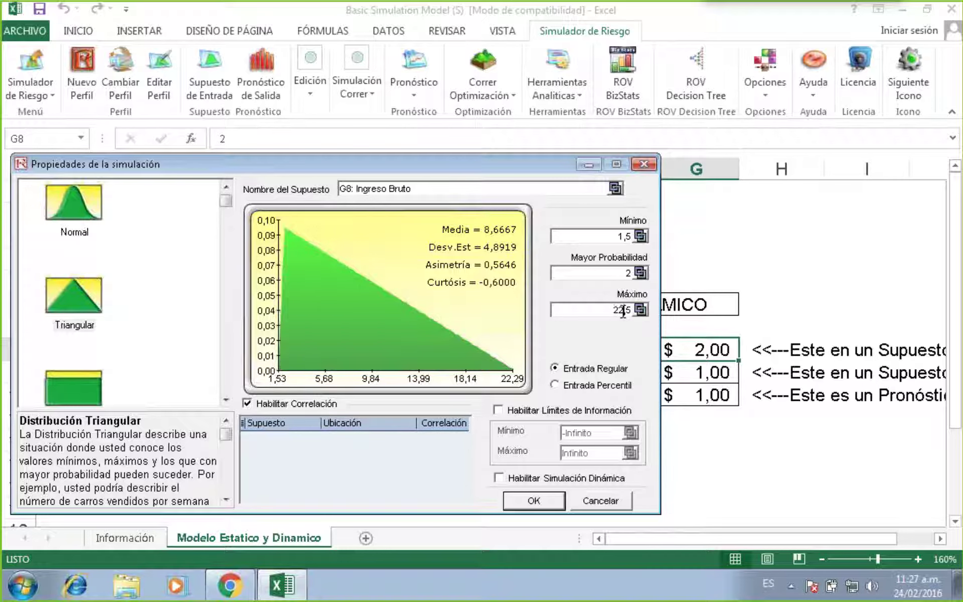
{"action": "left_click", "coordinate": [621, 277]}
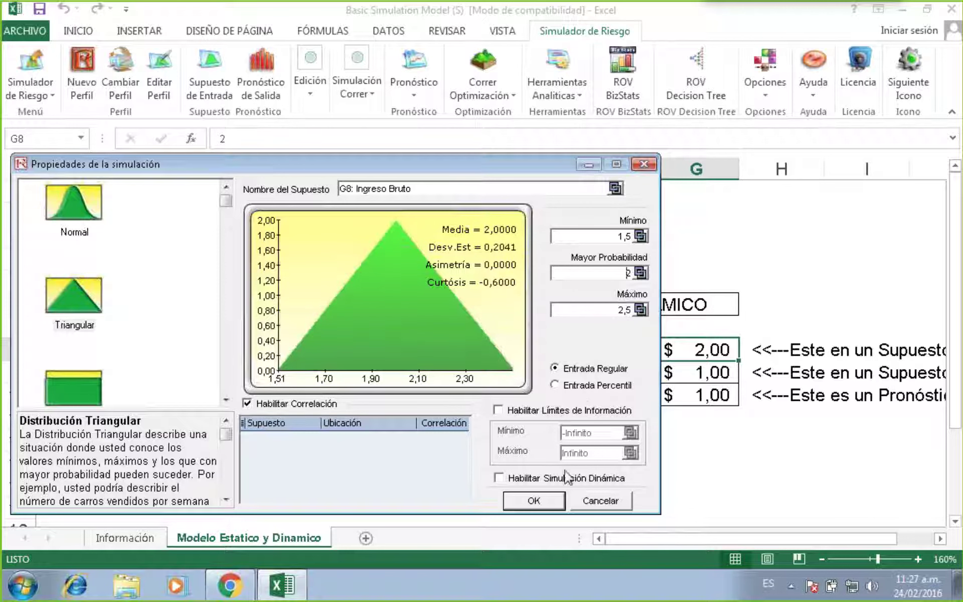
{"action": "left_click", "coordinate": [534, 500]}
{"action": "left_click", "coordinate": [696, 485]}
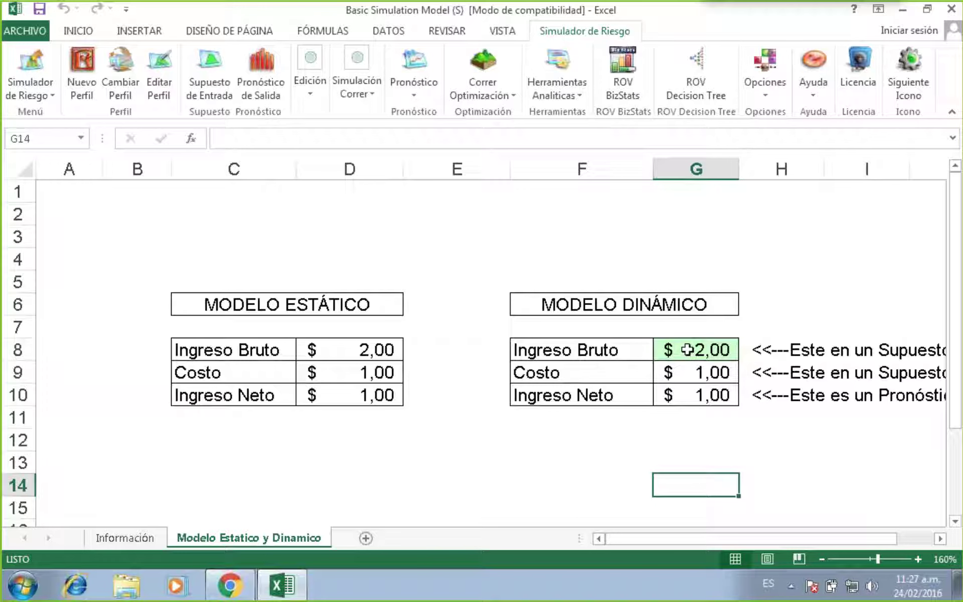
Review the Risk Simulator options for the parameter colours of assumptions, decisions and forecasts, leaving the settings as they are.
{"action": "left_click", "coordinate": [778, 84]}
{"action": "left_click", "coordinate": [786, 131]}
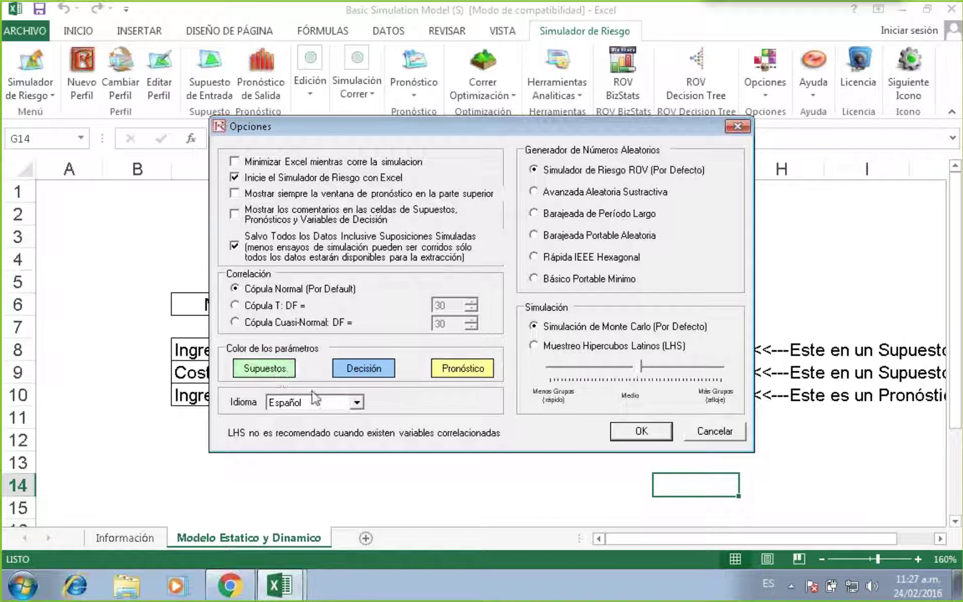
{"action": "left_click_drag", "start_coordinate": [512, 127], "coordinate": [372, 142]}
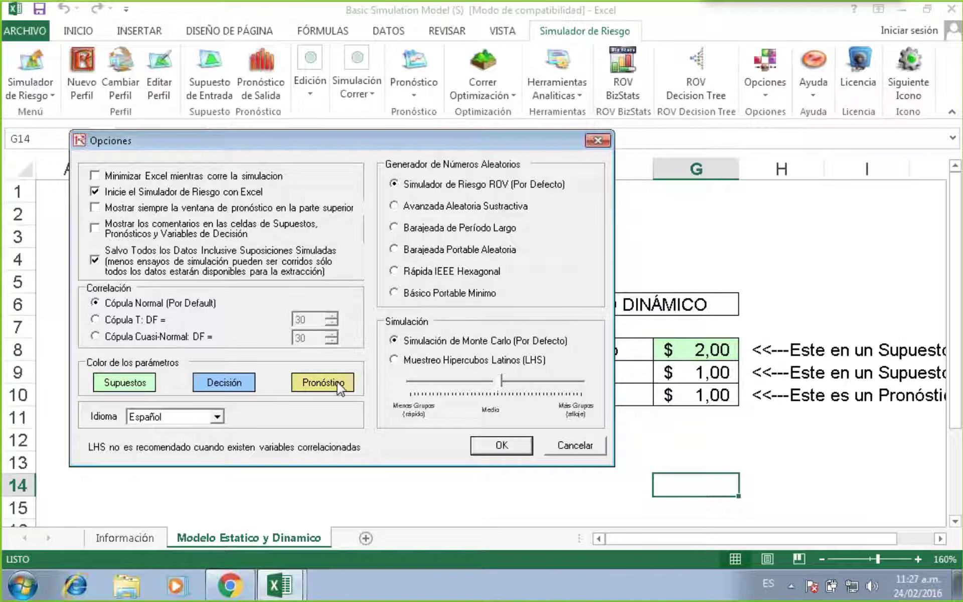
{"action": "left_click", "coordinate": [575, 444]}
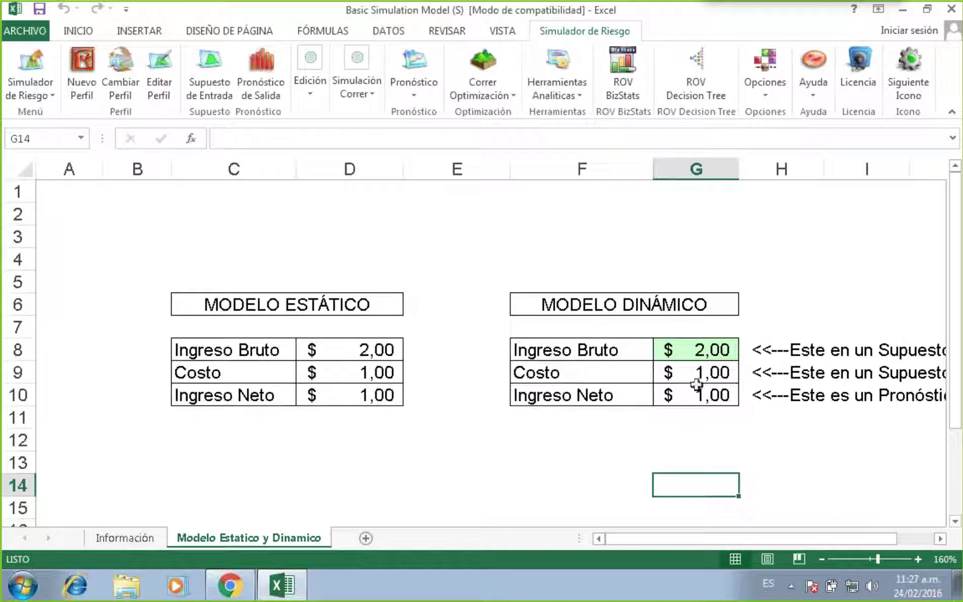
Define the dynamic model's Ingreso Neto in G10 as an output forecast, linking its name to cell F10.
{"action": "left_click", "coordinate": [700, 375]}
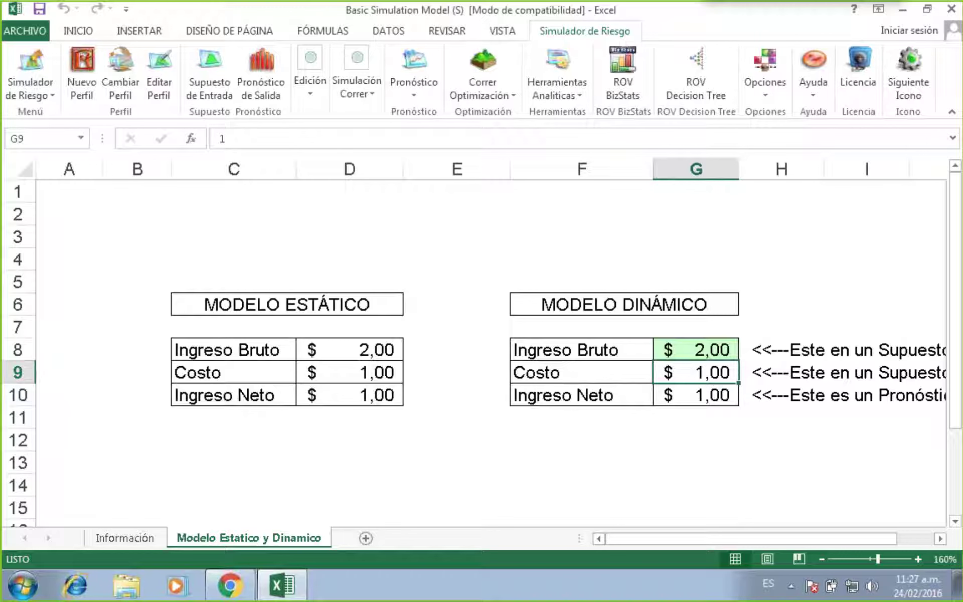
{"action": "left_click", "coordinate": [700, 394]}
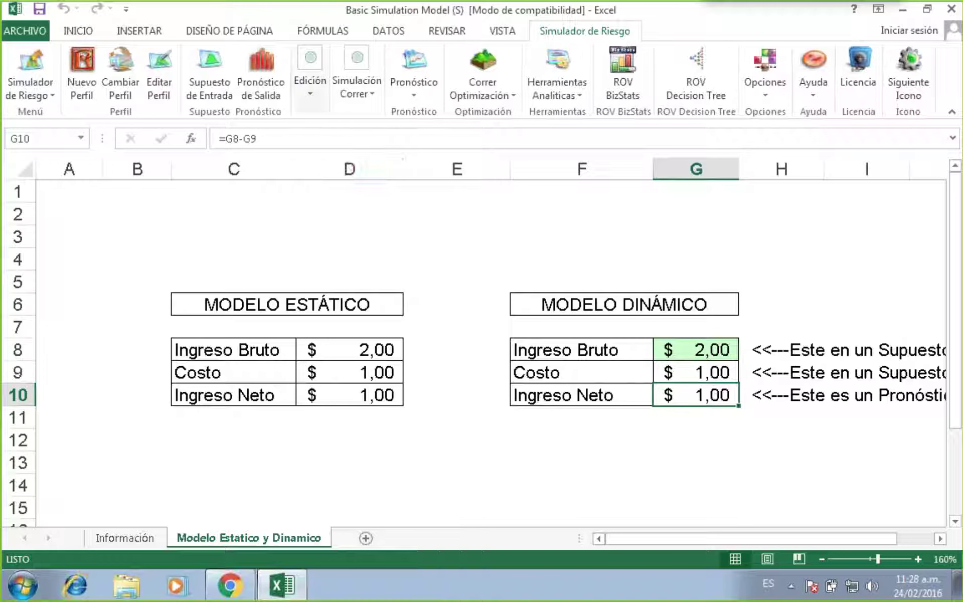
{"action": "left_click", "coordinate": [266, 64]}
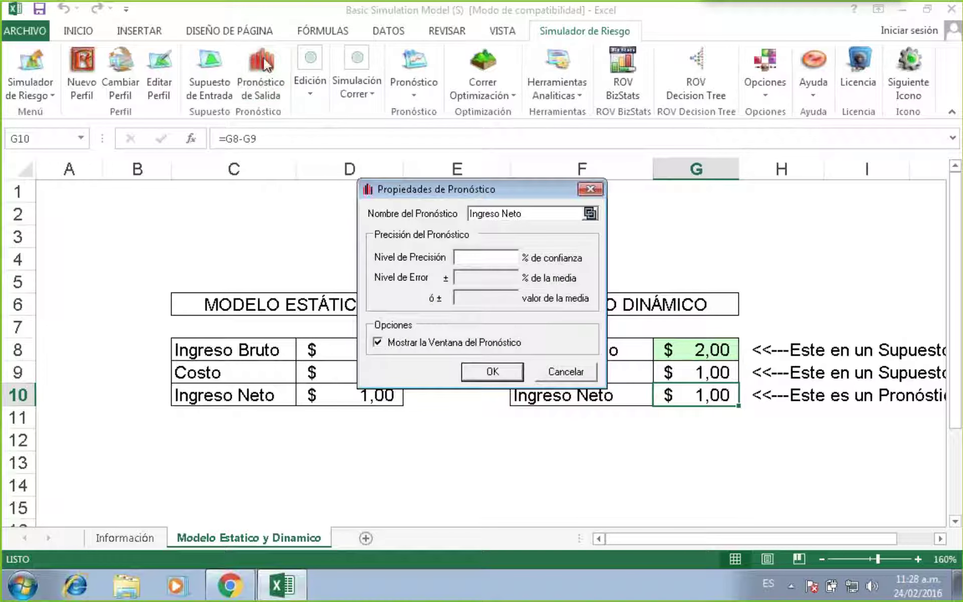
{"action": "left_click", "coordinate": [590, 213]}
{"action": "left_click", "coordinate": [574, 396]}
{"action": "left_click", "coordinate": [421, 436]}
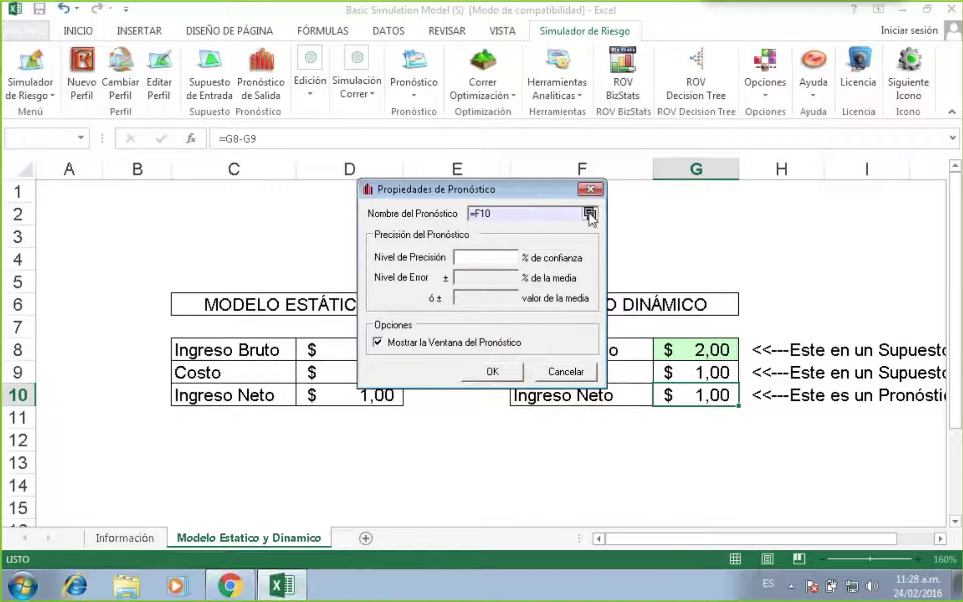
{"action": "left_click", "coordinate": [590, 213]}
{"action": "left_click", "coordinate": [579, 401]}
{"action": "left_click", "coordinate": [421, 437]}
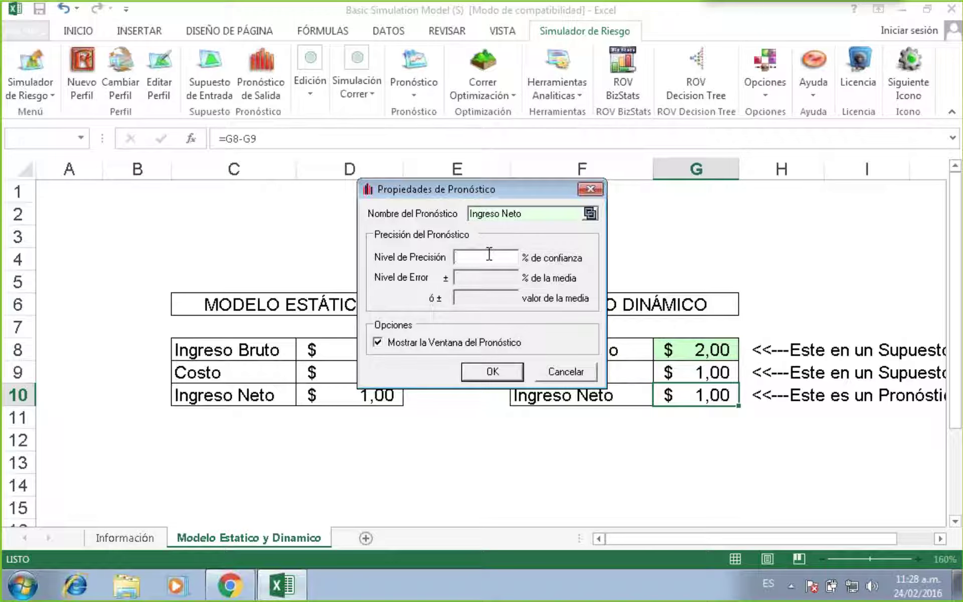
{"action": "left_click", "coordinate": [483, 372]}
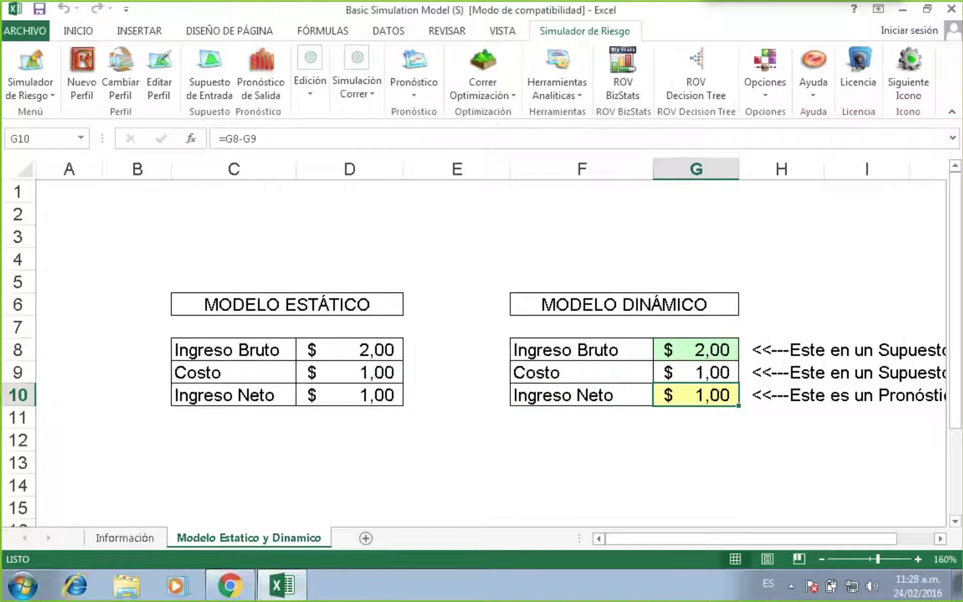
{"action": "left_click", "coordinate": [626, 425]}
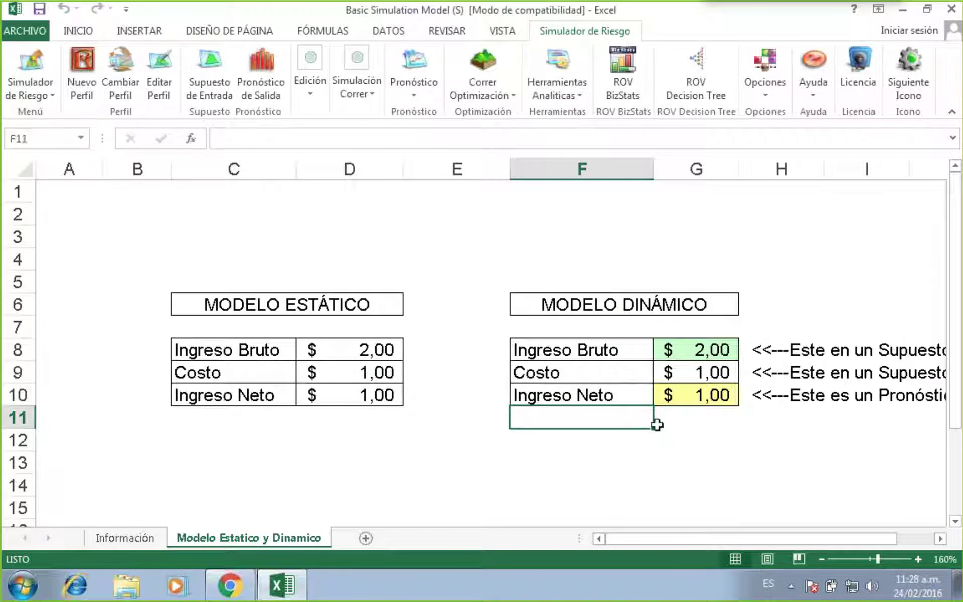
Consult the Información sheet's instructions for running the Monte Carlo simulation to find the Costo assumption's settings.
{"action": "left_click", "coordinate": [692, 380]}
{"action": "left_click", "coordinate": [709, 396]}
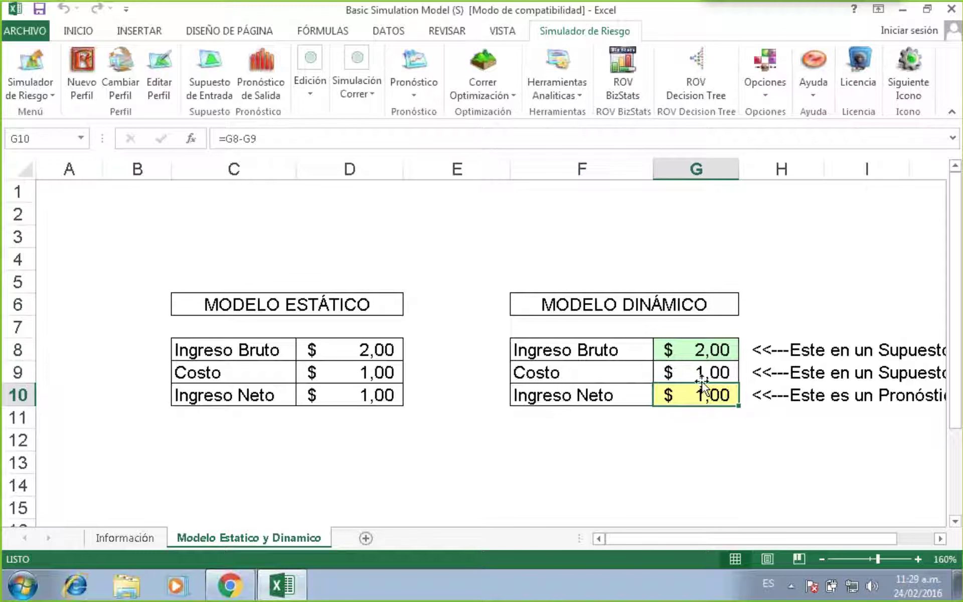
{"action": "left_click", "coordinate": [125, 538]}
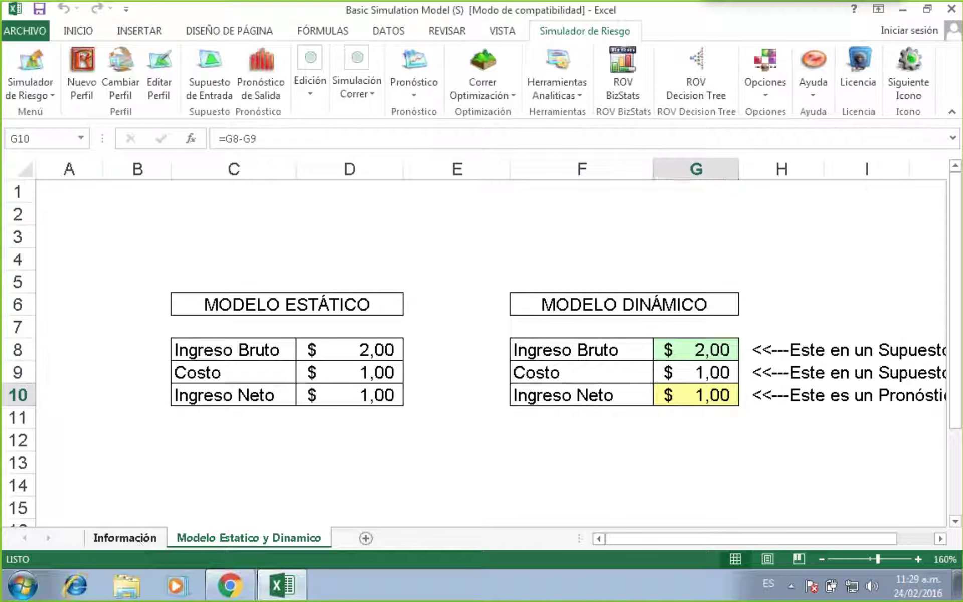
{"action": "scroll", "coordinate": [314, 414], "scroll_direction": "down", "scroll_amount": 6}
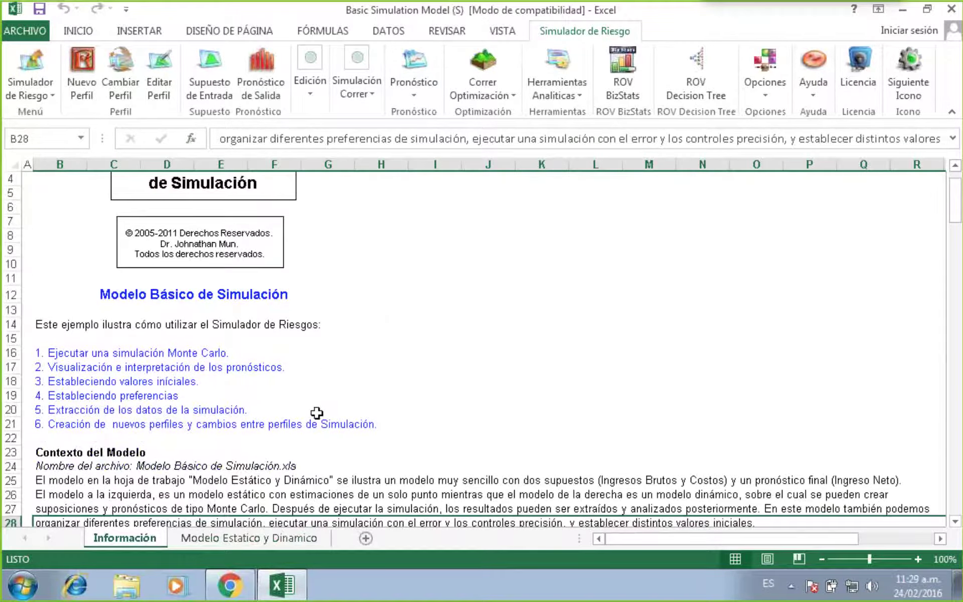
{"action": "scroll", "coordinate": [316, 412], "scroll_direction": "down", "scroll_amount": 8}
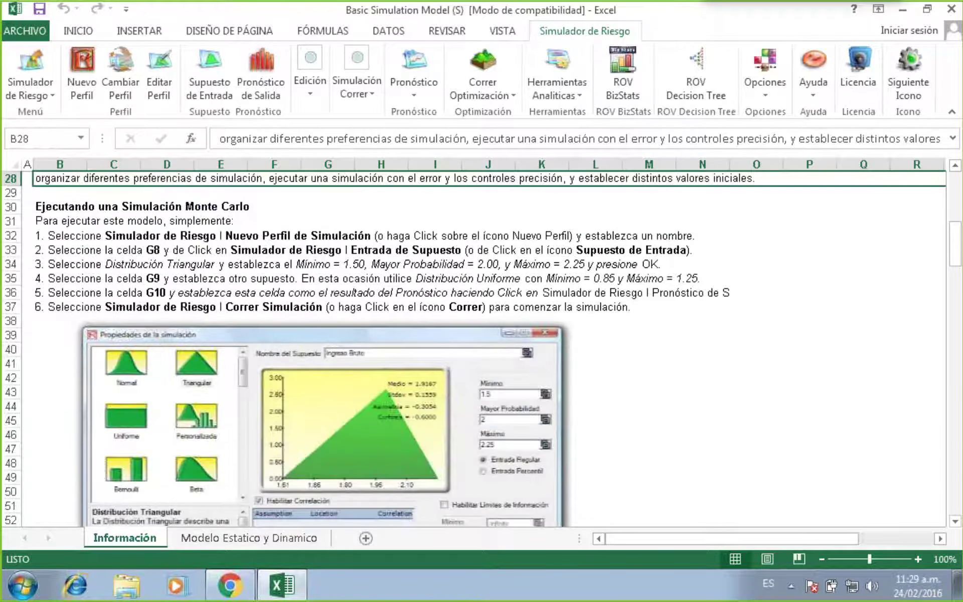
{"action": "scroll", "coordinate": [417, 426], "scroll_direction": "down", "scroll_amount": 4}
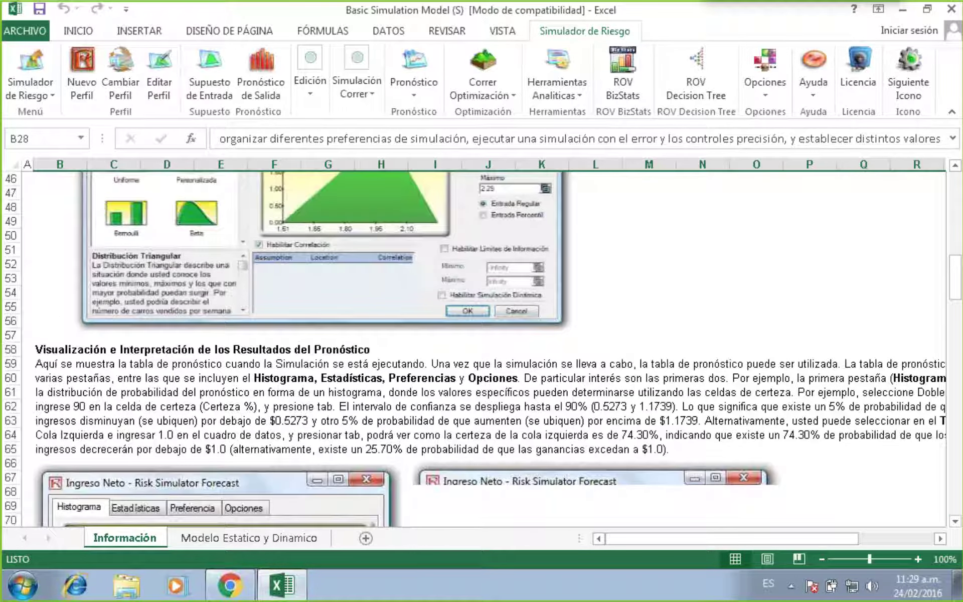
{"action": "scroll", "coordinate": [416, 426], "scroll_direction": "up", "scroll_amount": 9}
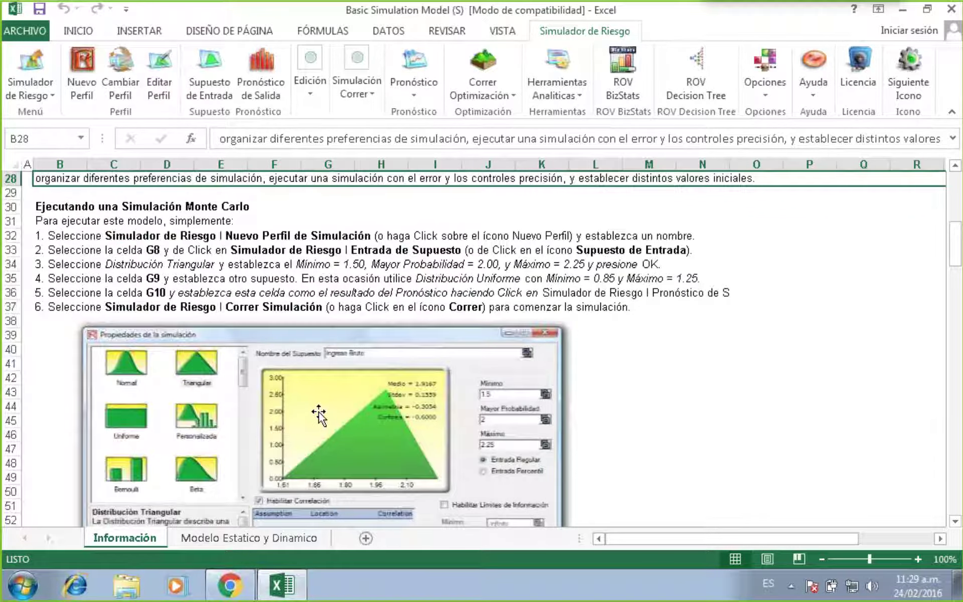
Begin an input assumption for the dynamic model's Costo in G9 and choose the Uniforme distribution.
{"action": "key", "text": "ctrl+Page_Down"}
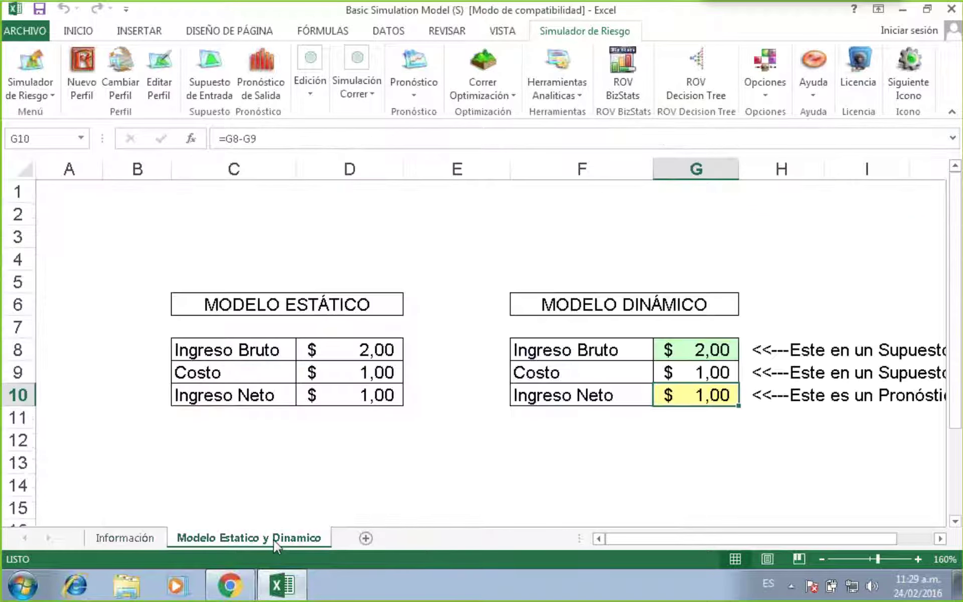
{"action": "left_click", "coordinate": [675, 371]}
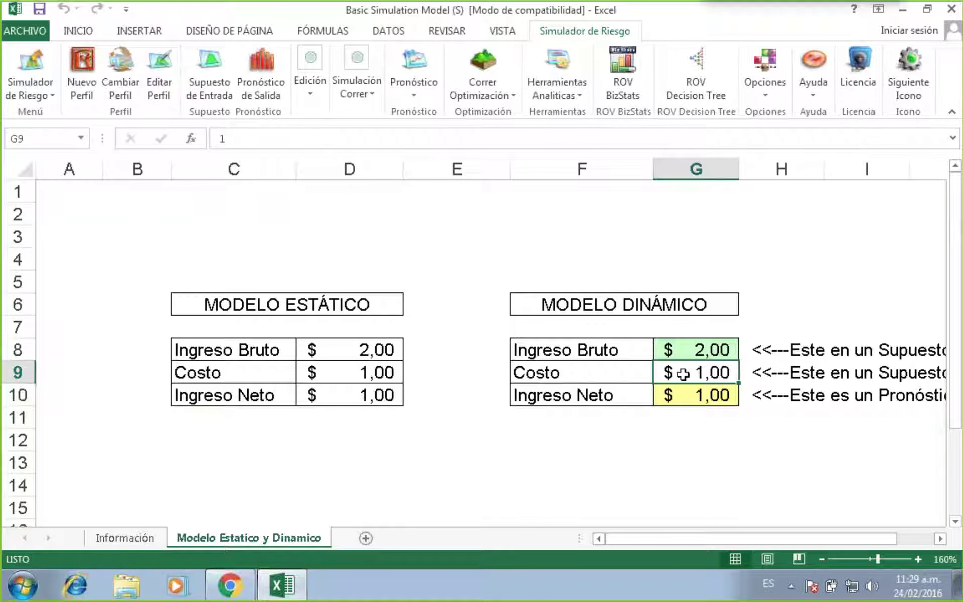
{"action": "left_click", "coordinate": [216, 63]}
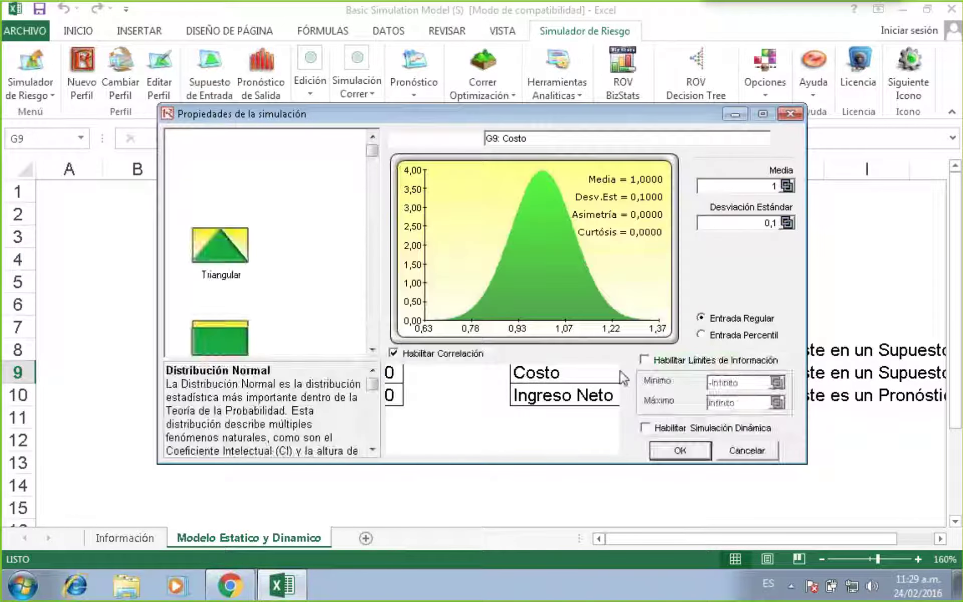
{"action": "left_click", "coordinate": [228, 345]}
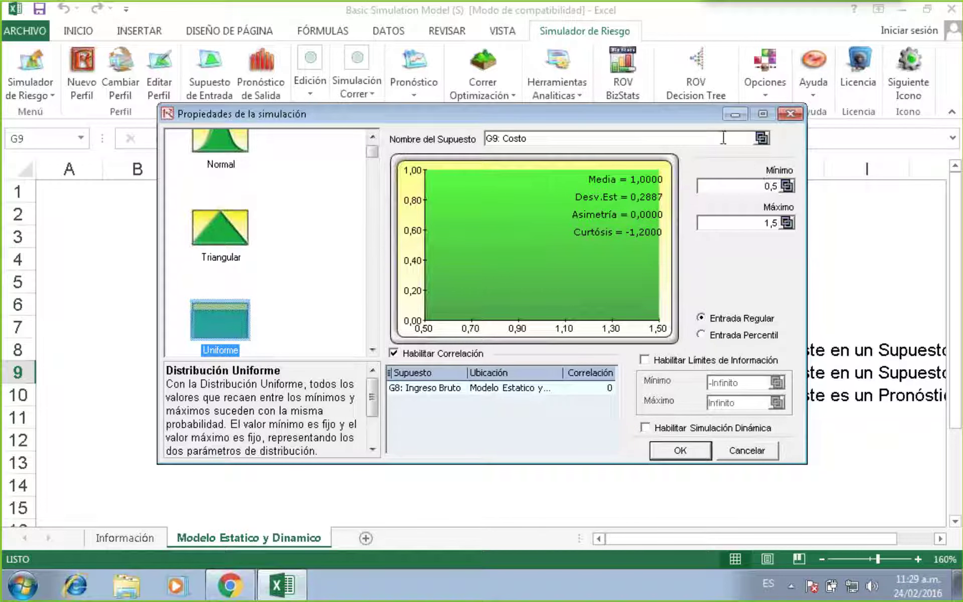
{"action": "left_click_drag", "start_coordinate": [698, 121], "coordinate": [556, 128]}
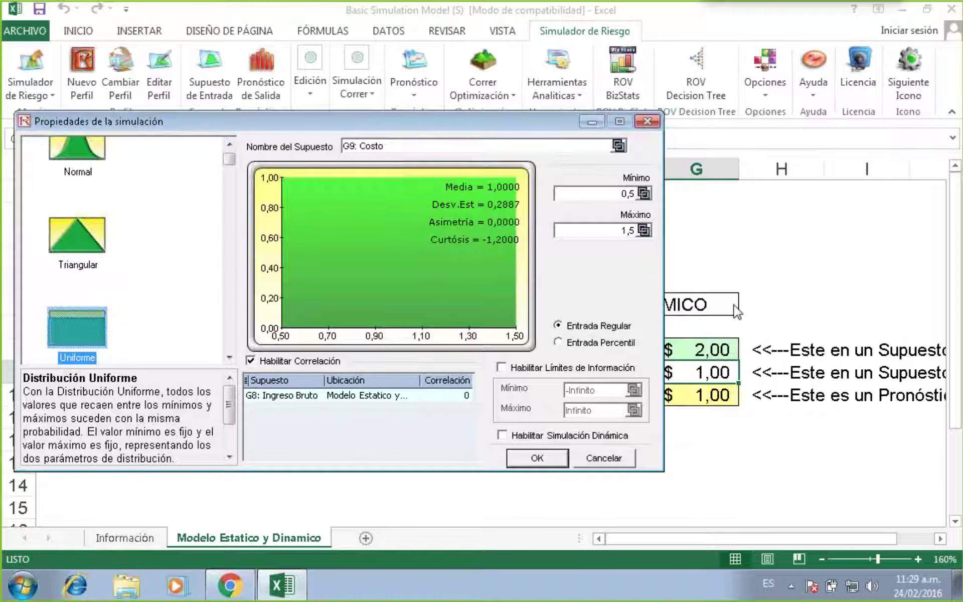
Set the Costo assumption to minimum 0,85 and maximum 1,25, and apply it to G9.
{"action": "left_click", "coordinate": [628, 196]}
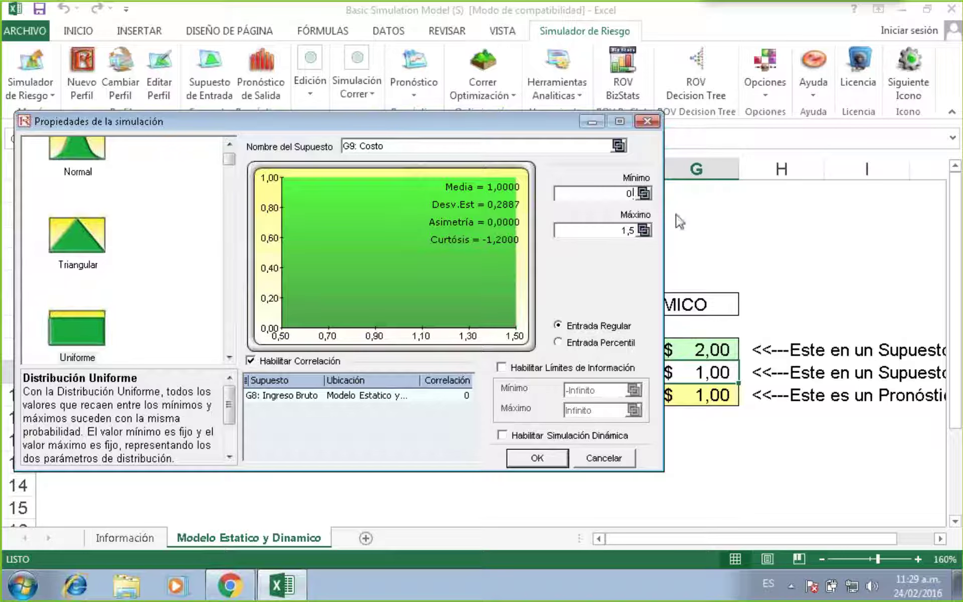
{"action": "type", "text": ",85"}
{"action": "left_click", "coordinate": [634, 232]}
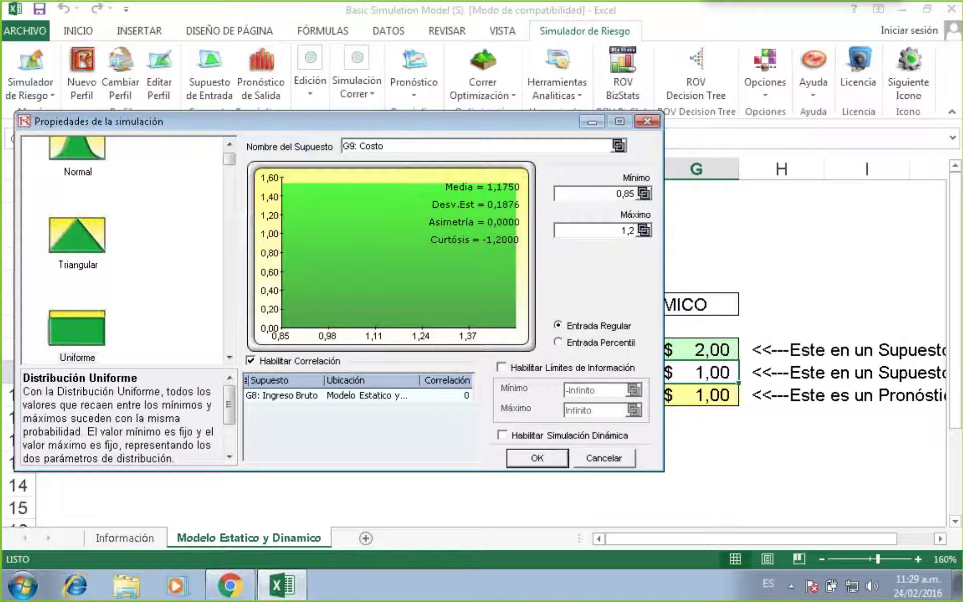
{"action": "type", "text": "5"}
{"action": "left_click", "coordinate": [591, 194]}
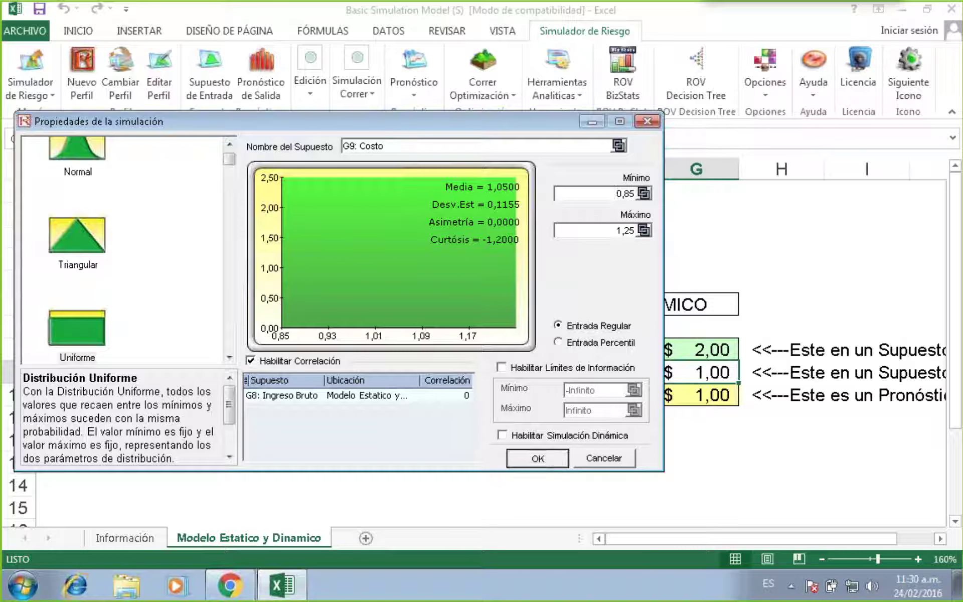
{"action": "left_click", "coordinate": [538, 458]}
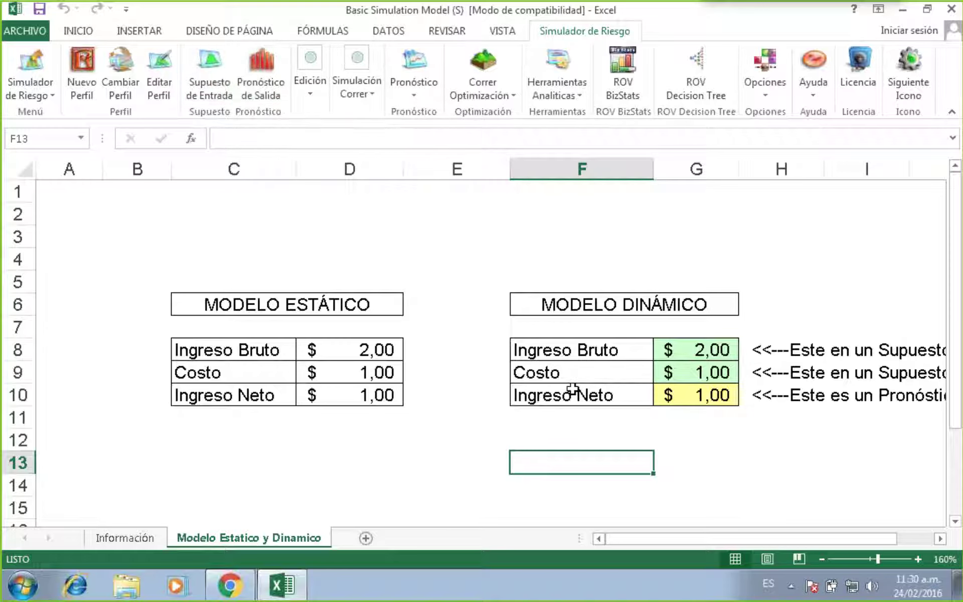
Run the Monte Carlo simulation at normal speed for the Ingreso Neto forecast in G10 and dismiss the completion notice.
{"action": "left_click", "coordinate": [683, 409]}
{"action": "left_click", "coordinate": [695, 395]}
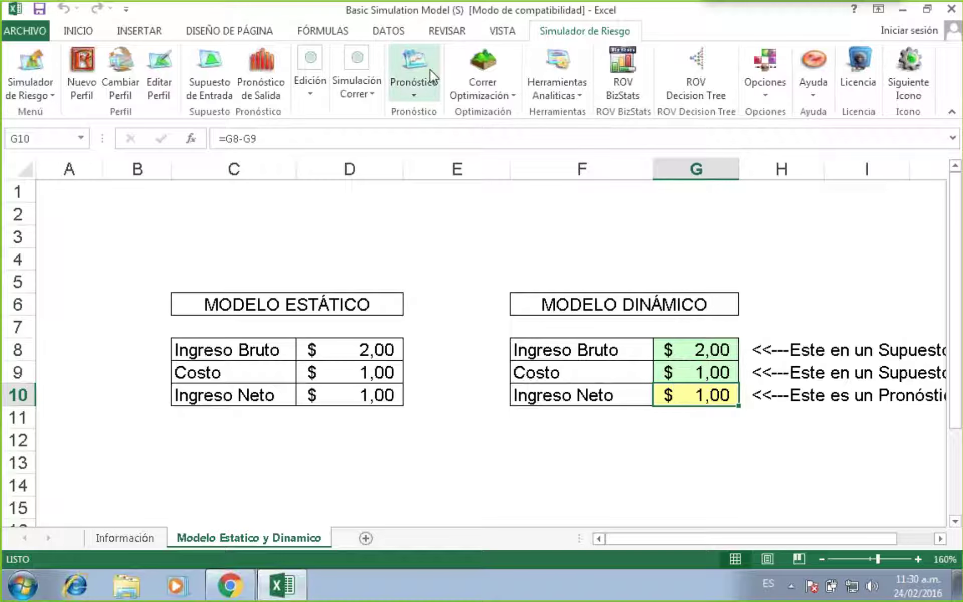
{"action": "left_click", "coordinate": [355, 89]}
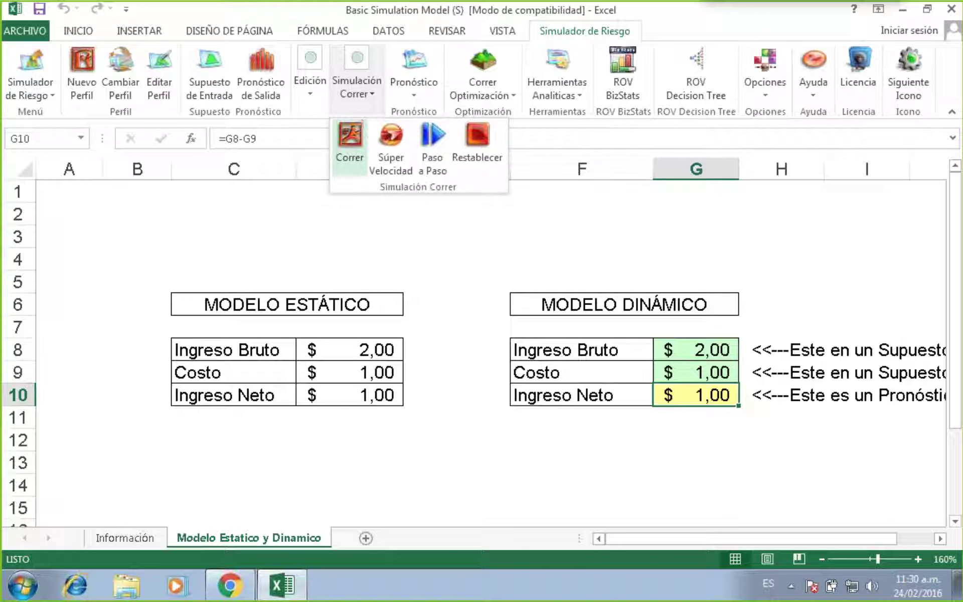
{"action": "left_click", "coordinate": [359, 142]}
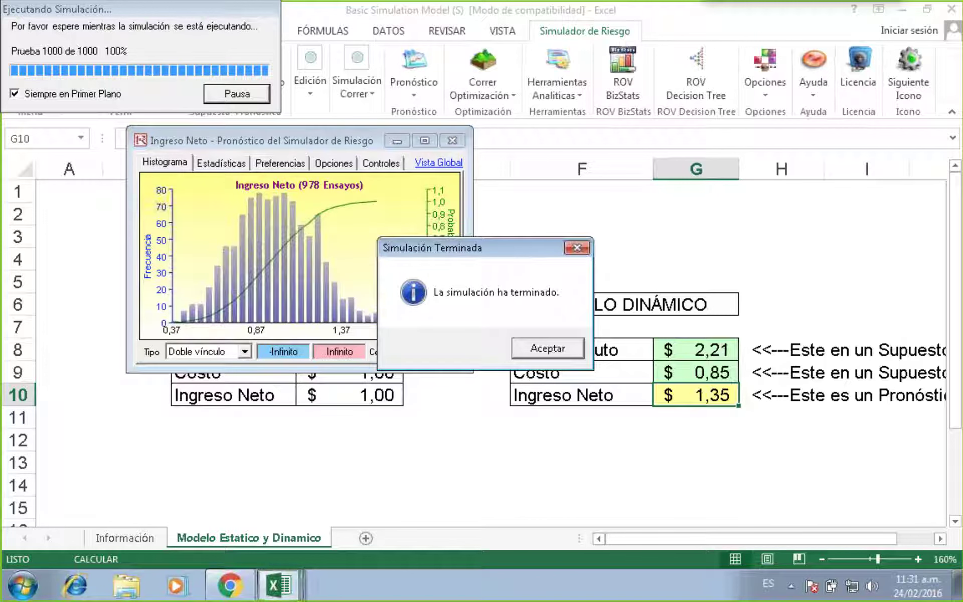
{"action": "left_click_drag", "start_coordinate": [418, 267], "coordinate": [472, 321]}
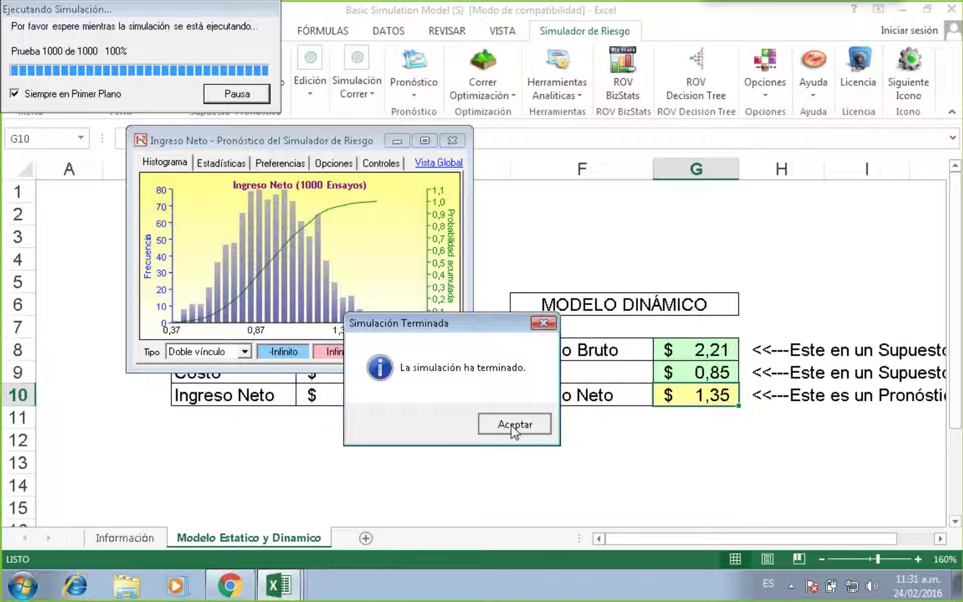
{"action": "left_click", "coordinate": [510, 422]}
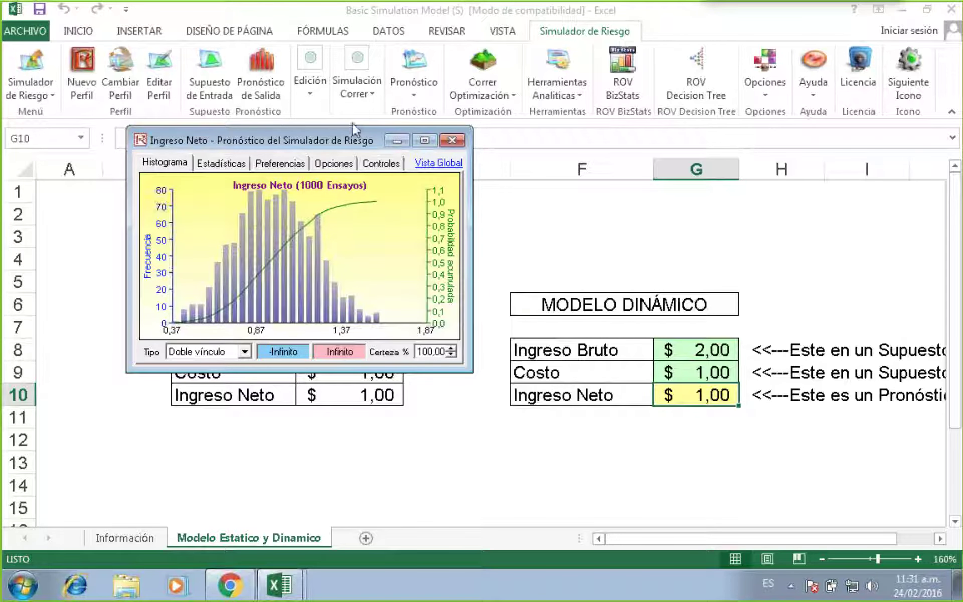
Check input cells G8 and G9, bring the Ingreso Neto forecast window back to the front and enlarge it.
{"action": "left_click_drag", "start_coordinate": [351, 138], "coordinate": [359, 240]}
{"action": "left_click", "coordinate": [694, 350]}
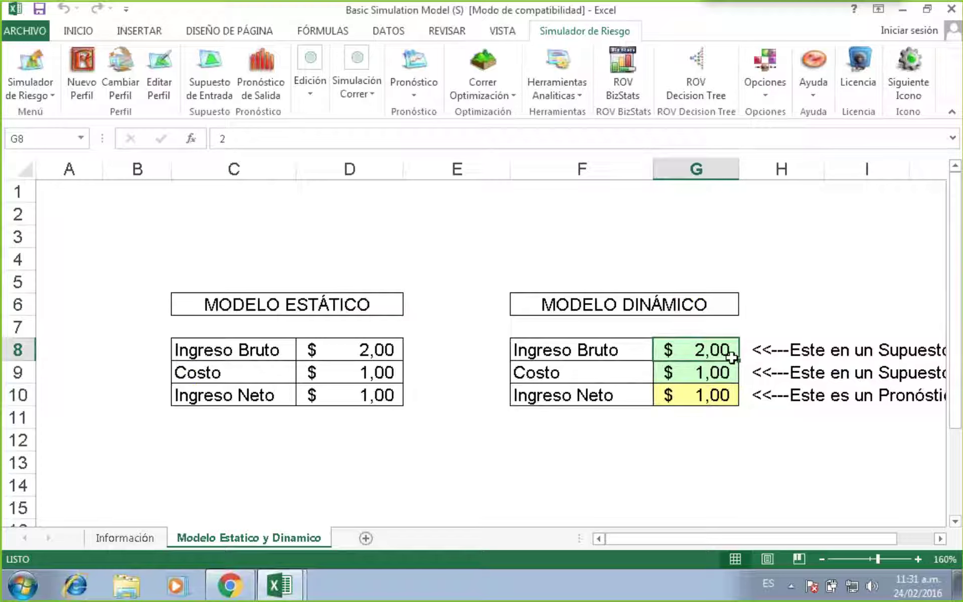
{"action": "left_click", "coordinate": [708, 370]}
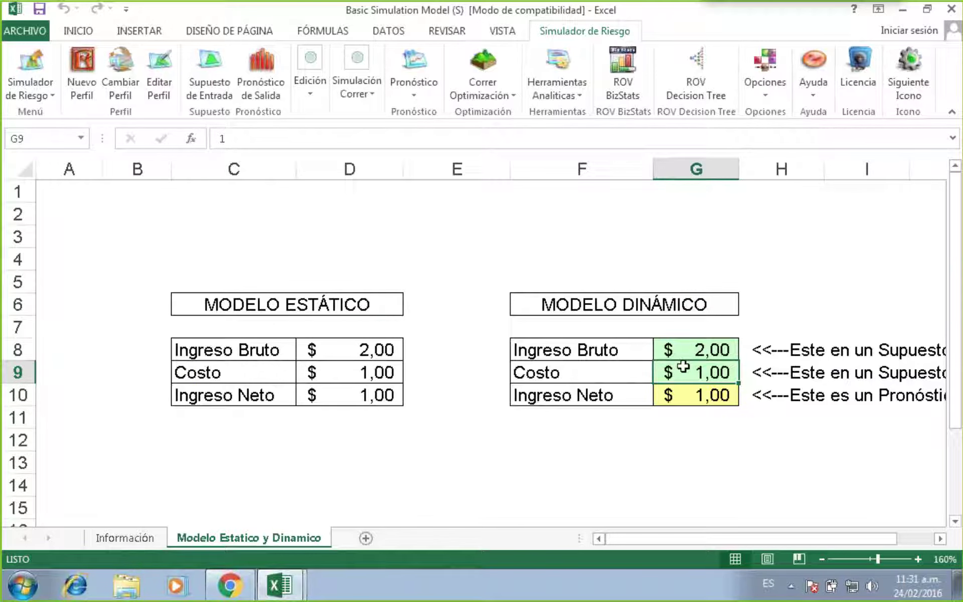
{"action": "left_click", "coordinate": [281, 584]}
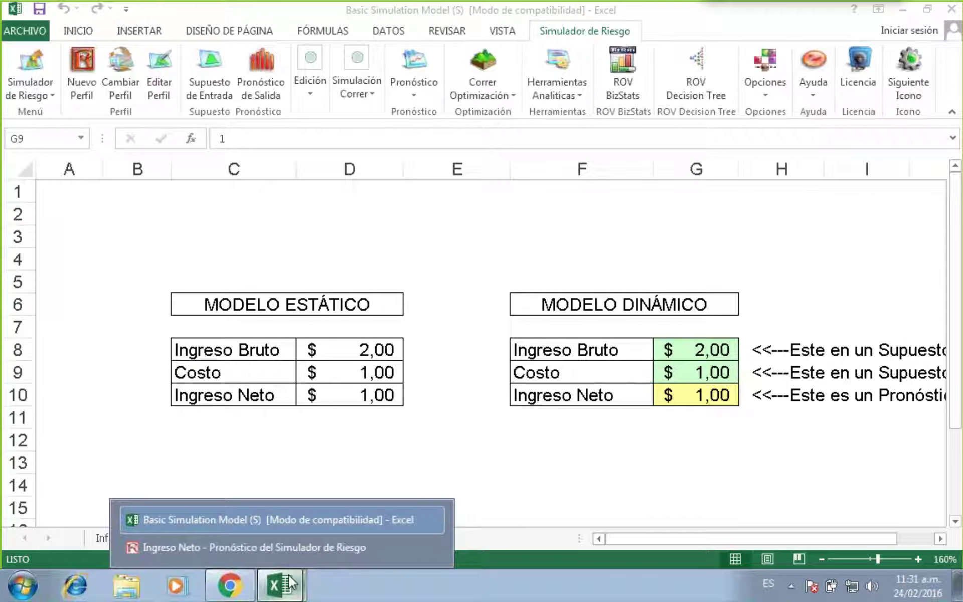
{"action": "left_click", "coordinate": [290, 547]}
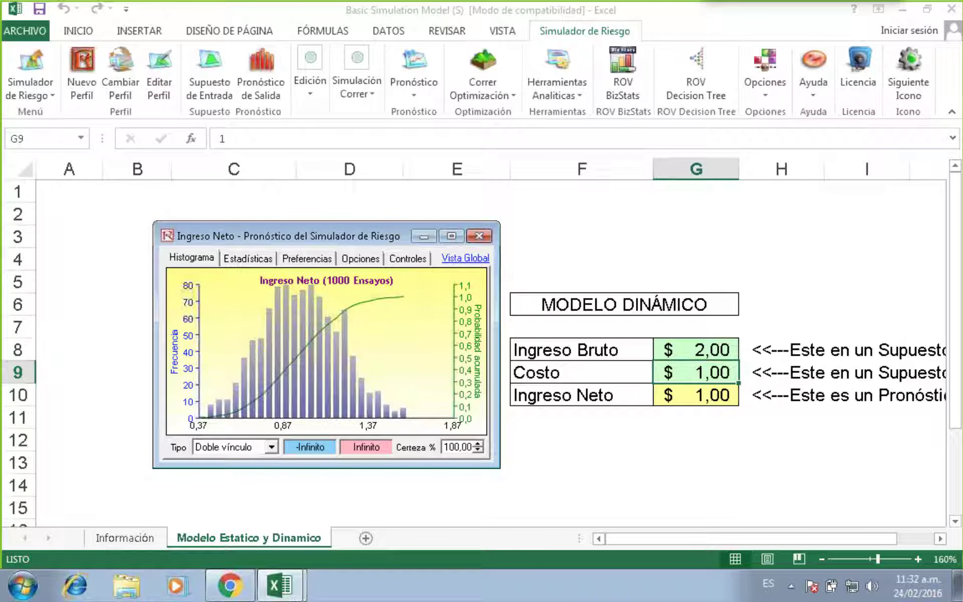
{"action": "left_click_drag", "start_coordinate": [495, 464], "coordinate": [635, 550]}
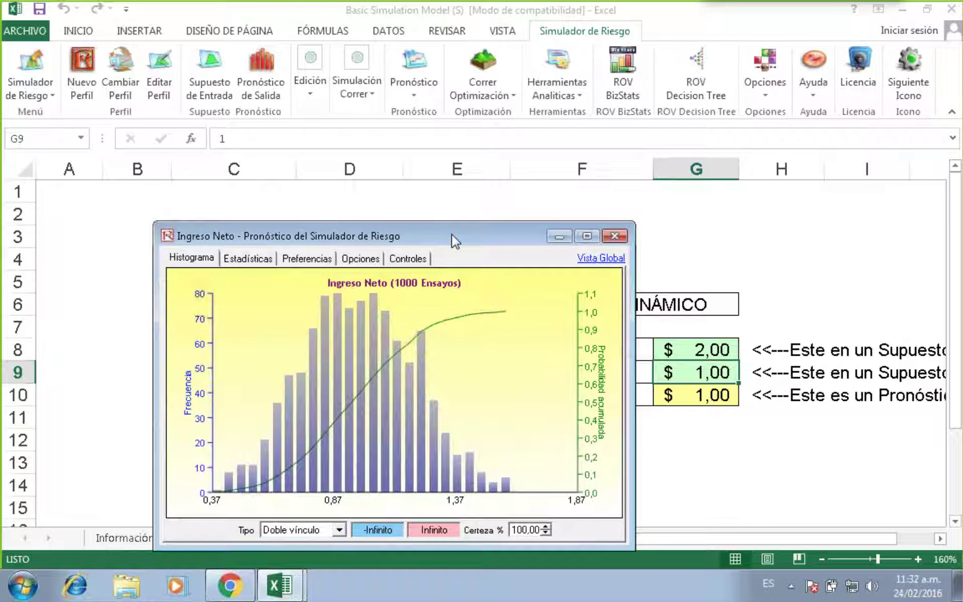
Keep the interval type as Doble vínculo and set the certainty to 90% in the Ingreso Neto histogram.
{"action": "left_click_drag", "start_coordinate": [451, 234], "coordinate": [450, 211]}
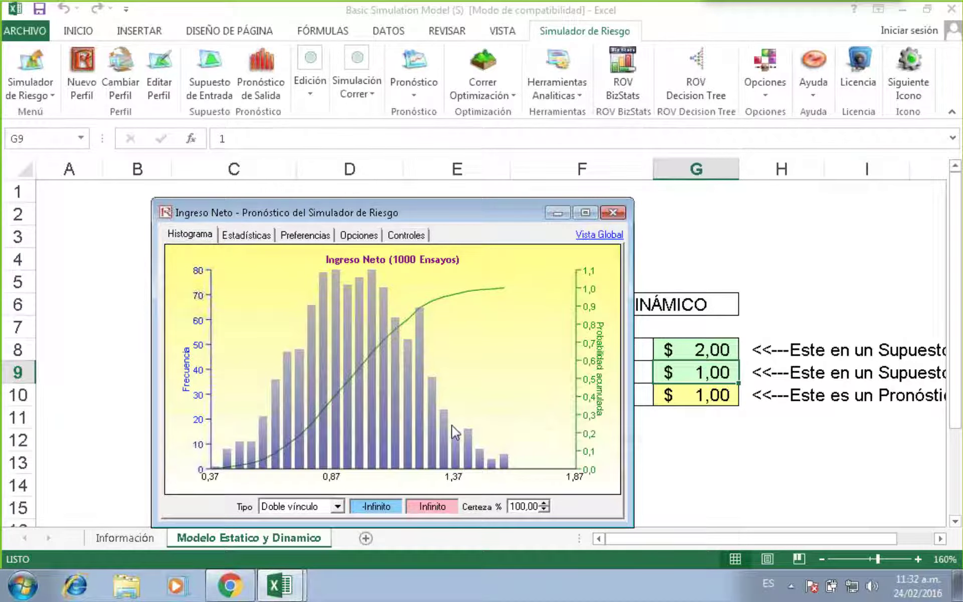
{"action": "left_click_drag", "start_coordinate": [443, 214], "coordinate": [456, 205]}
{"action": "left_click_drag", "start_coordinate": [516, 203], "coordinate": [383, 198]}
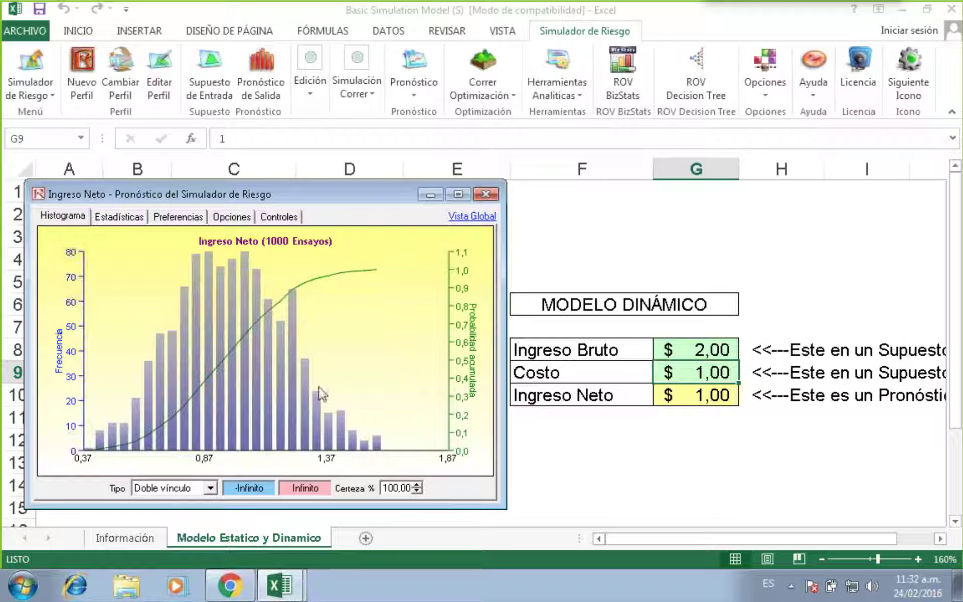
{"action": "left_click", "coordinate": [211, 487]}
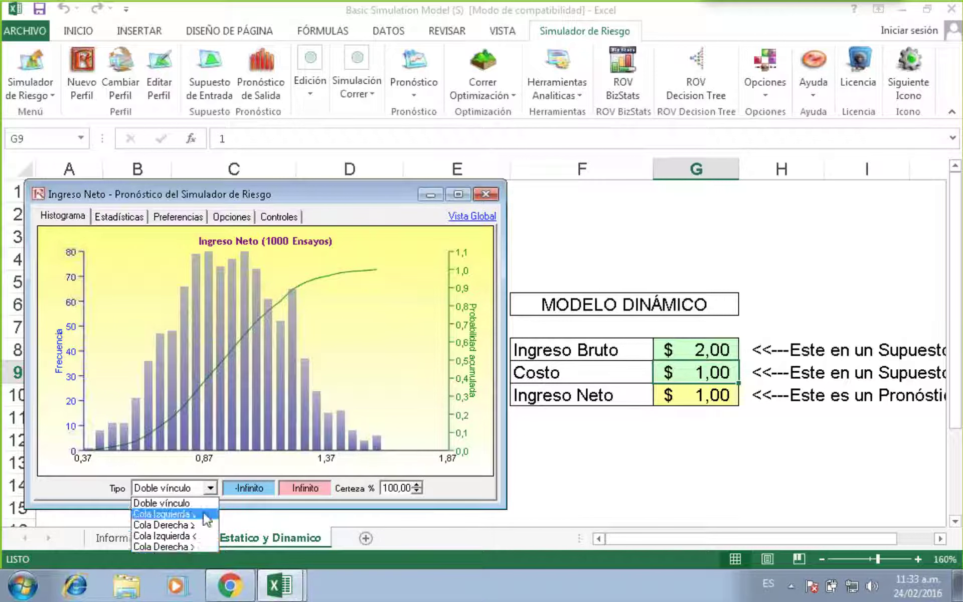
{"action": "left_click", "coordinate": [405, 346]}
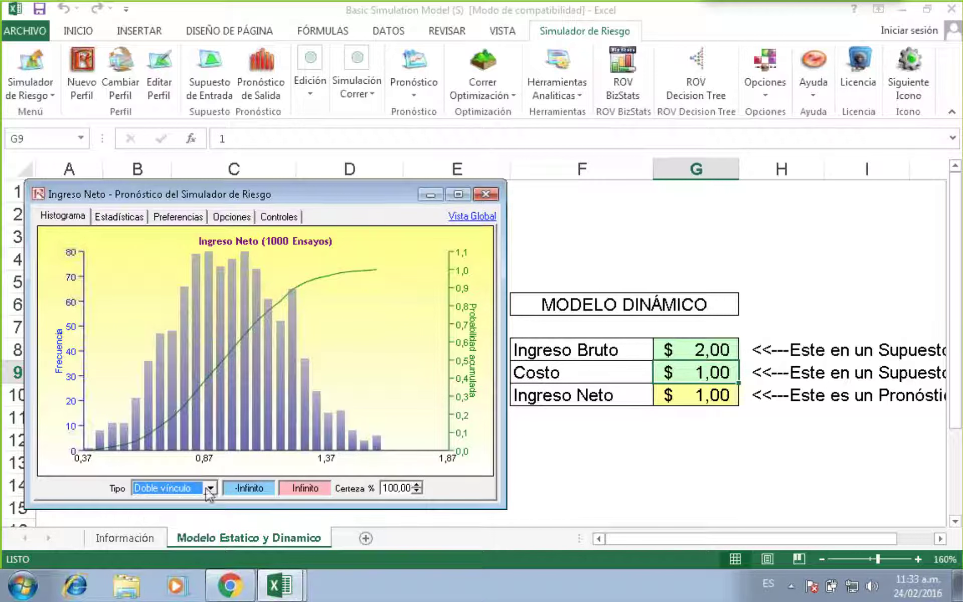
{"action": "left_click", "coordinate": [416, 491]}
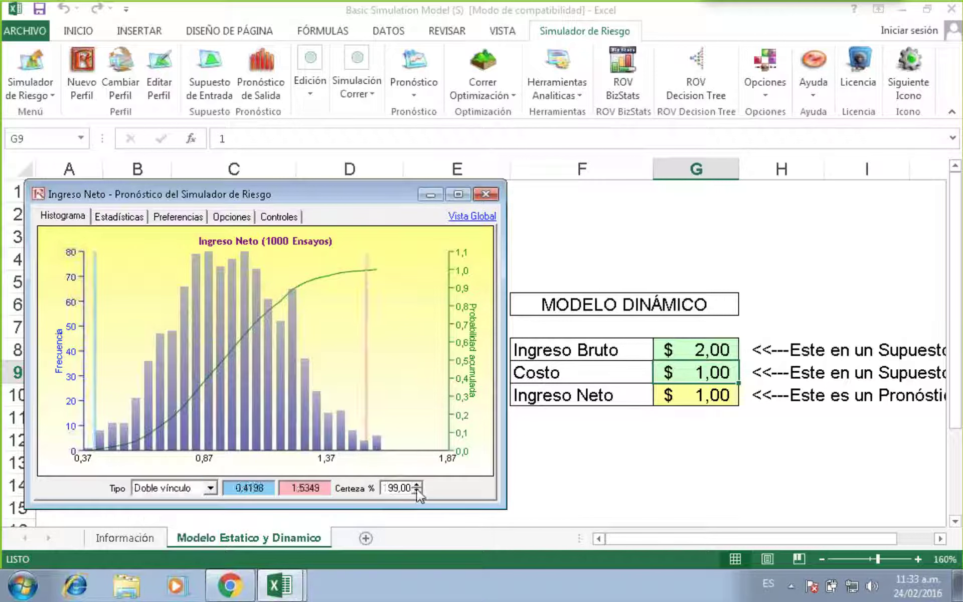
{"action": "left_click", "coordinate": [416, 491]}
{"action": "left_click", "coordinate": [417, 491]}
{"action": "left_click", "coordinate": [417, 491]}
{"action": "left_click", "coordinate": [417, 491]}
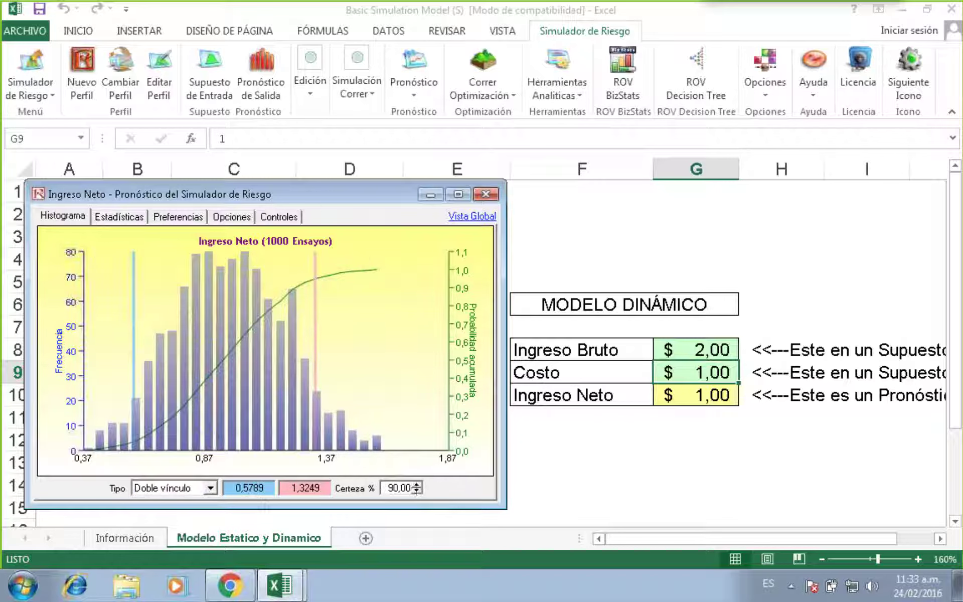
Examine the lower and upper limits and the certainty level of the two-tailed interval on the Ingreso Neto histogram.
{"action": "left_click_drag", "start_coordinate": [308, 193], "coordinate": [438, 183]}
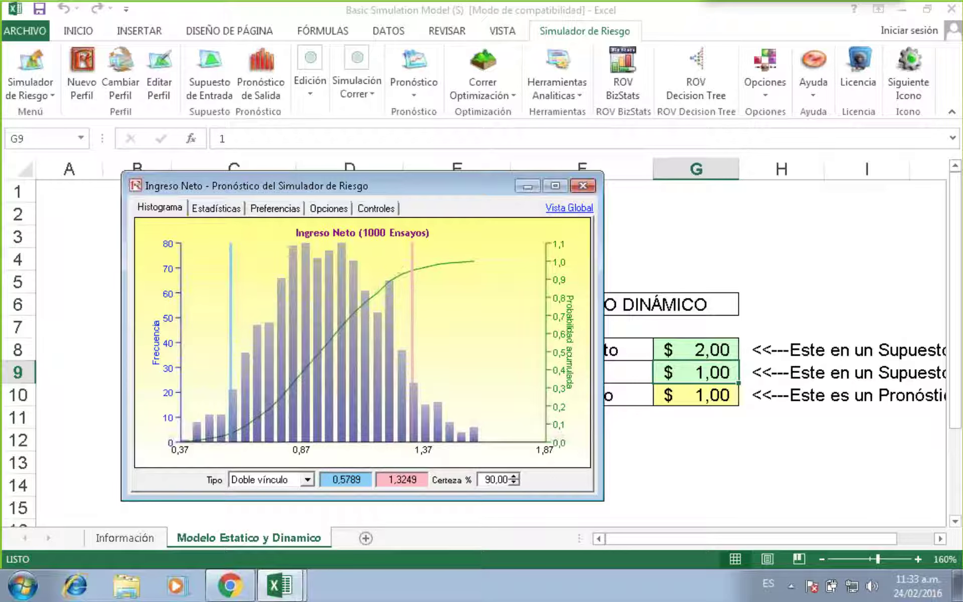
{"action": "left_click_drag", "start_coordinate": [484, 479], "coordinate": [507, 473]}
{"action": "left_click", "coordinate": [493, 481]}
{"action": "left_click_drag", "start_coordinate": [429, 191], "coordinate": [522, 207]}
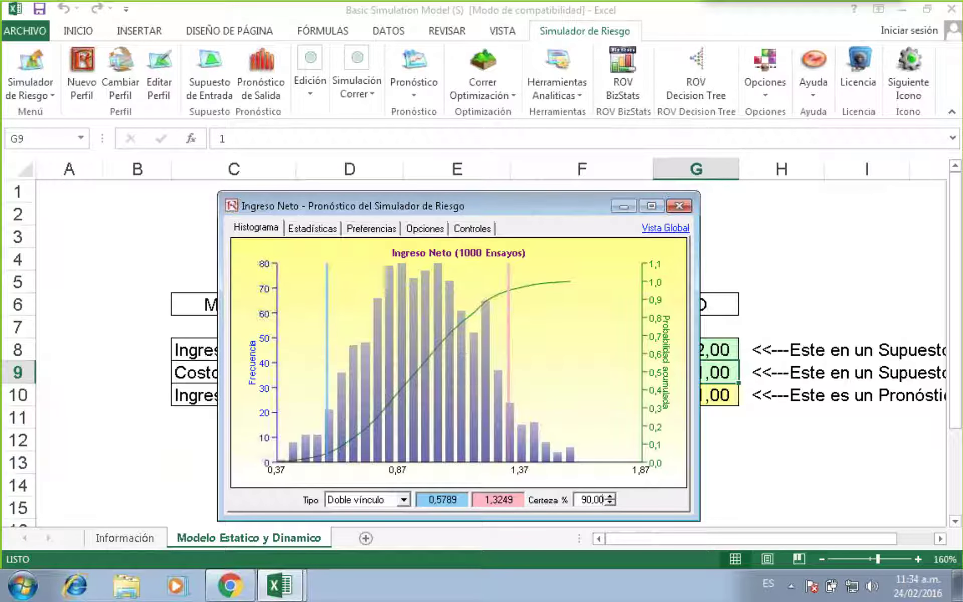
{"action": "left_click_drag", "start_coordinate": [426, 499], "coordinate": [458, 499]}
{"action": "left_click", "coordinate": [484, 500]}
{"action": "left_click_drag", "start_coordinate": [484, 499], "coordinate": [513, 499]}
{"action": "left_click", "coordinate": [516, 500]}
{"action": "mouse_move", "coordinate": [604, 500]}
{"action": "left_mouse_down"}
{"action": "mouse_move", "coordinate": [578, 502]}
{"action": "mouse_move", "coordinate": [603, 503]}
{"action": "left_mouse_up"}
{"action": "left_click", "coordinate": [578, 503]}
{"action": "left_click", "coordinate": [579, 502]}
{"action": "left_click", "coordinate": [610, 496]}
{"action": "left_click", "coordinate": [609, 502]}
Show the Ingreso Neto forecast statistics and copy all rows from Número de simulaciones to Precisión de Error al 95% de Confianza.
{"action": "left_click", "coordinate": [324, 230]}
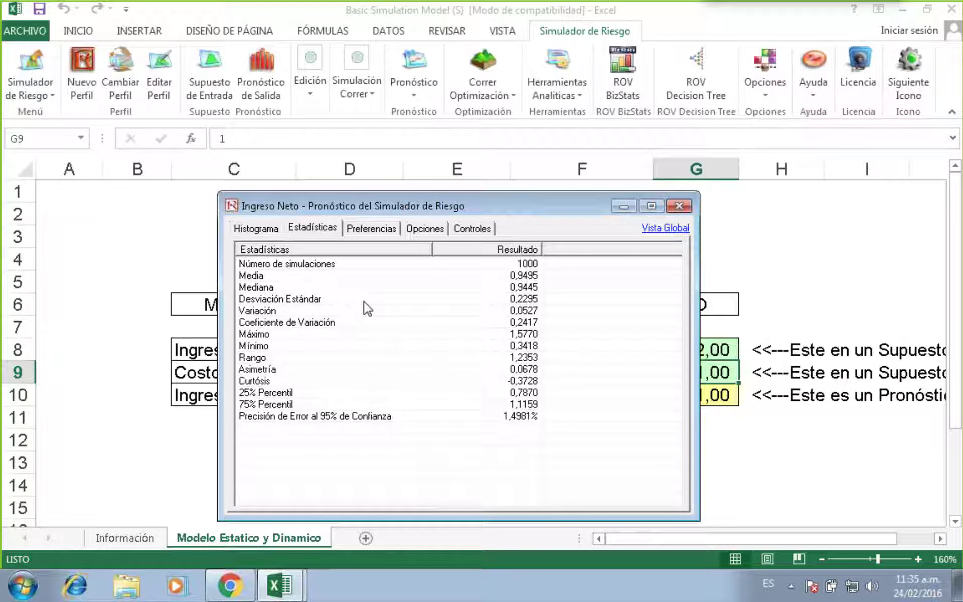
{"action": "left_click", "coordinate": [506, 416]}
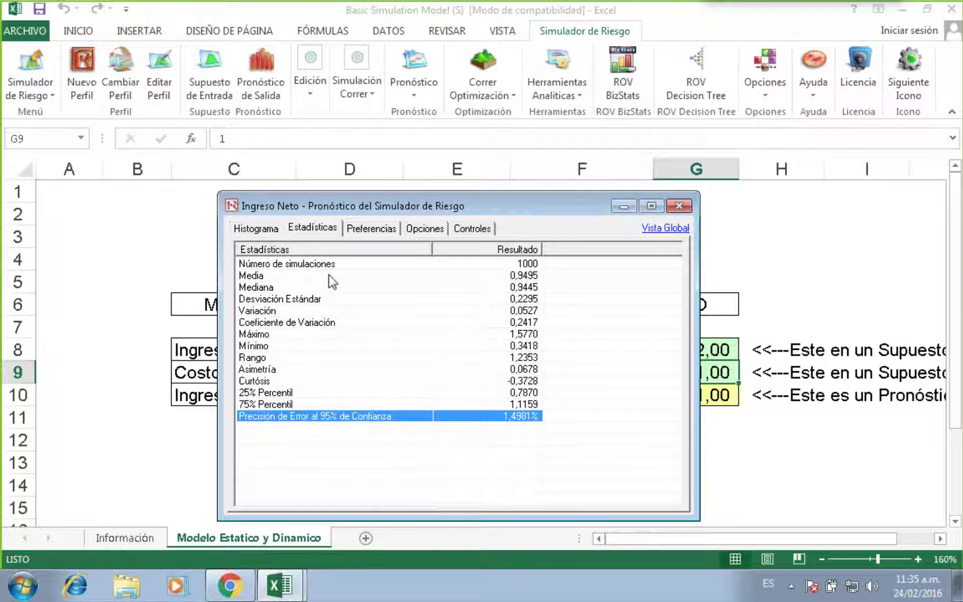
{"action": "left_click", "coordinate": [339, 265]}
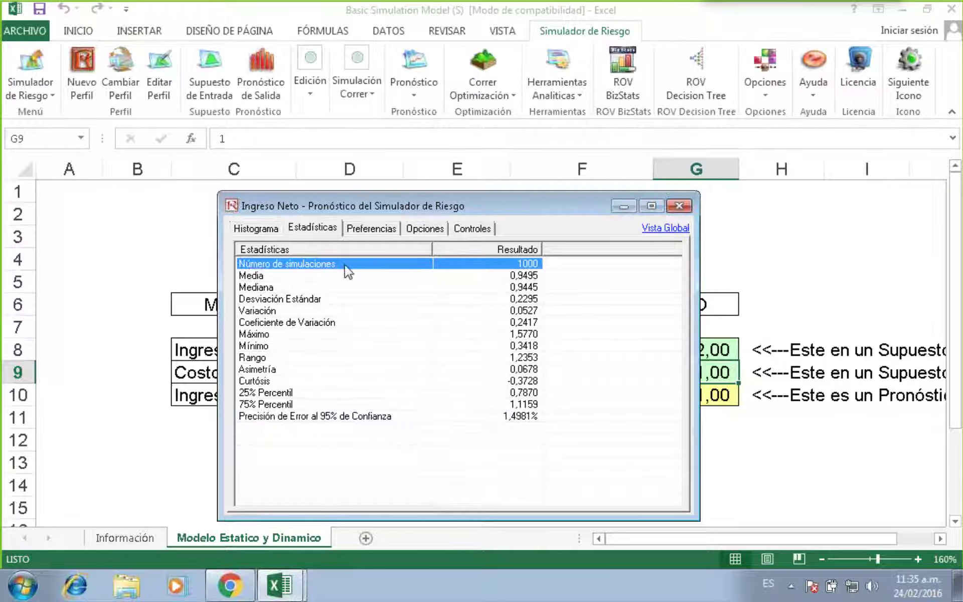
{"action": "left_click", "coordinate": [489, 416], "text": "shift"}
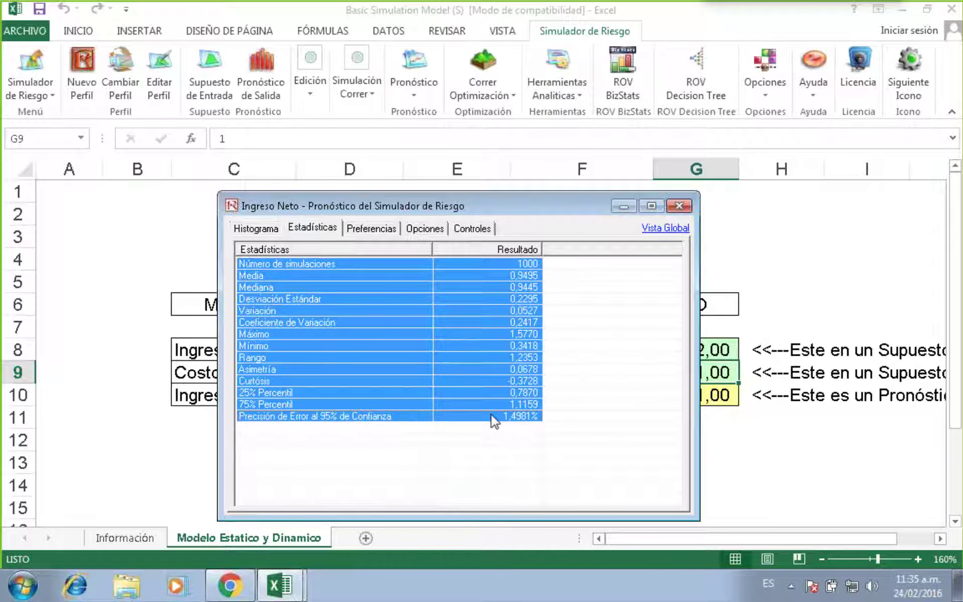
{"action": "right_click", "coordinate": [368, 308]}
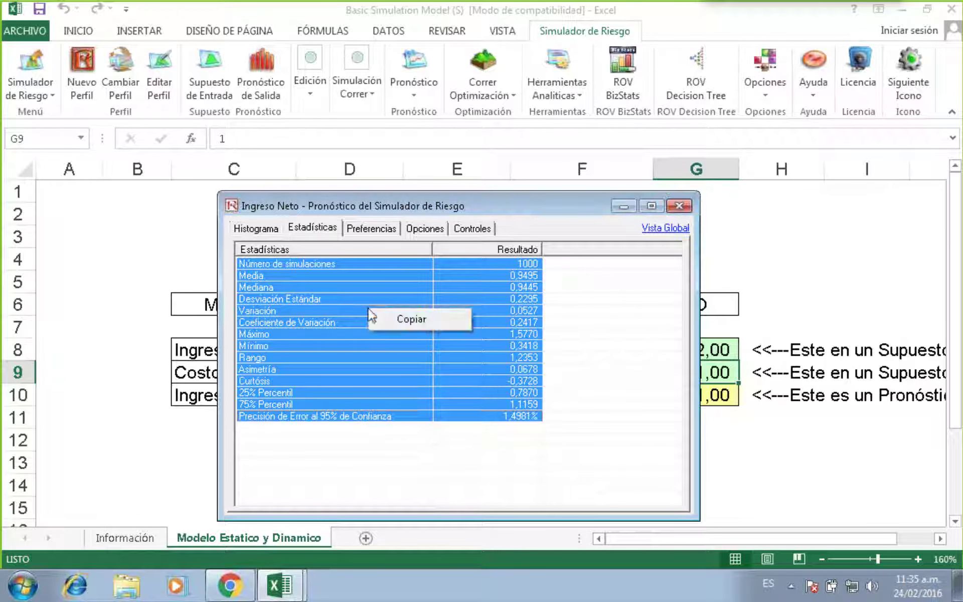
{"action": "left_click", "coordinate": [401, 319]}
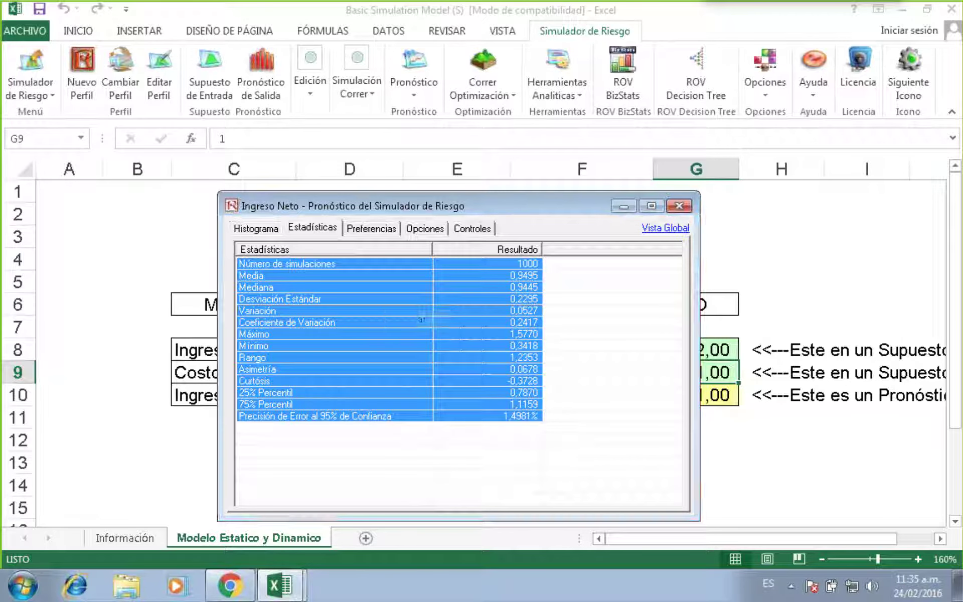
{"action": "left_click", "coordinate": [482, 344]}
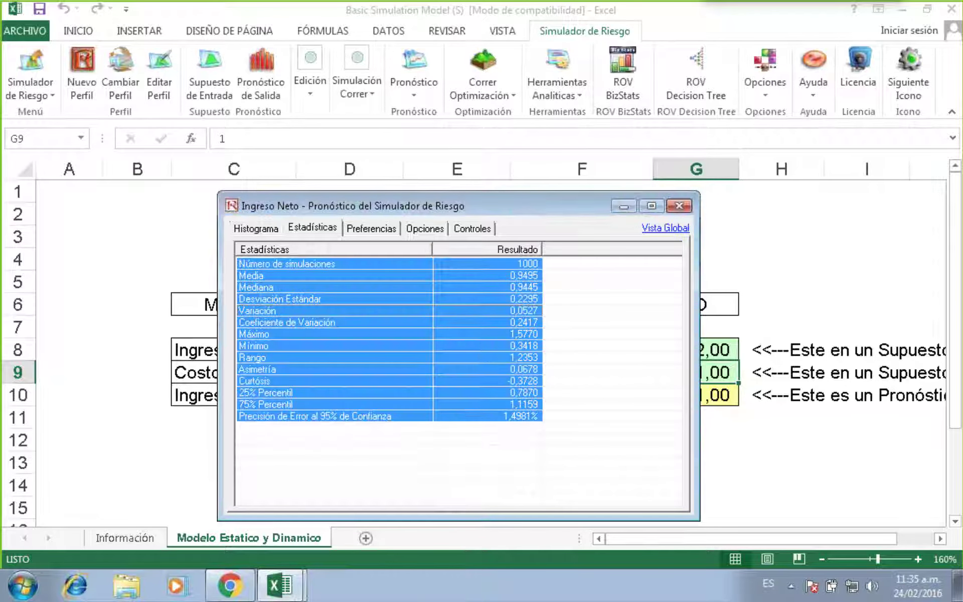
Paste the copied forecast statistics into the worksheet starting at F13 and review the pasted rows.
{"action": "left_click", "coordinate": [781, 505]}
{"action": "left_click", "coordinate": [389, 485]}
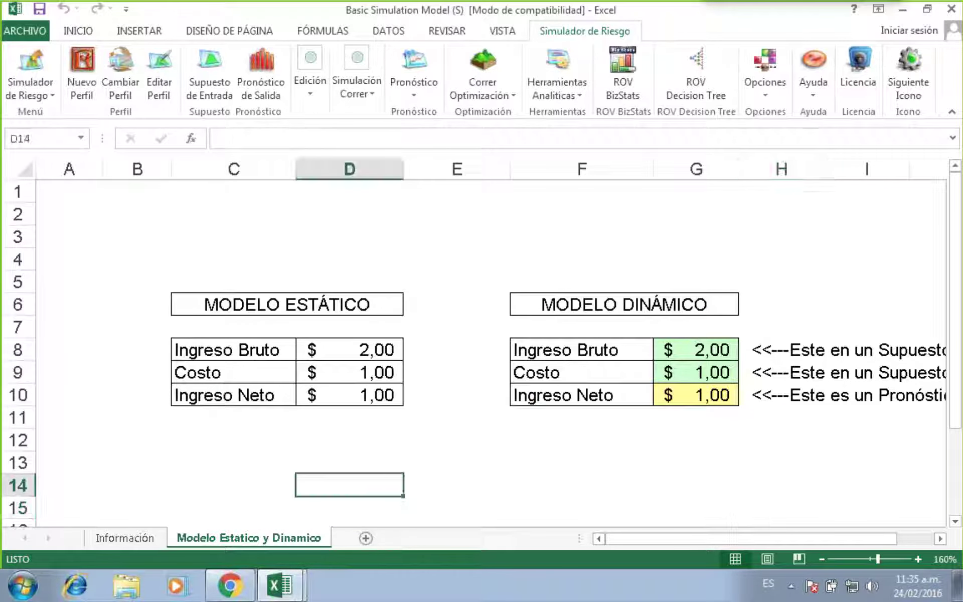
{"action": "left_click", "coordinate": [500, 468]}
{"action": "left_click", "coordinate": [545, 466]}
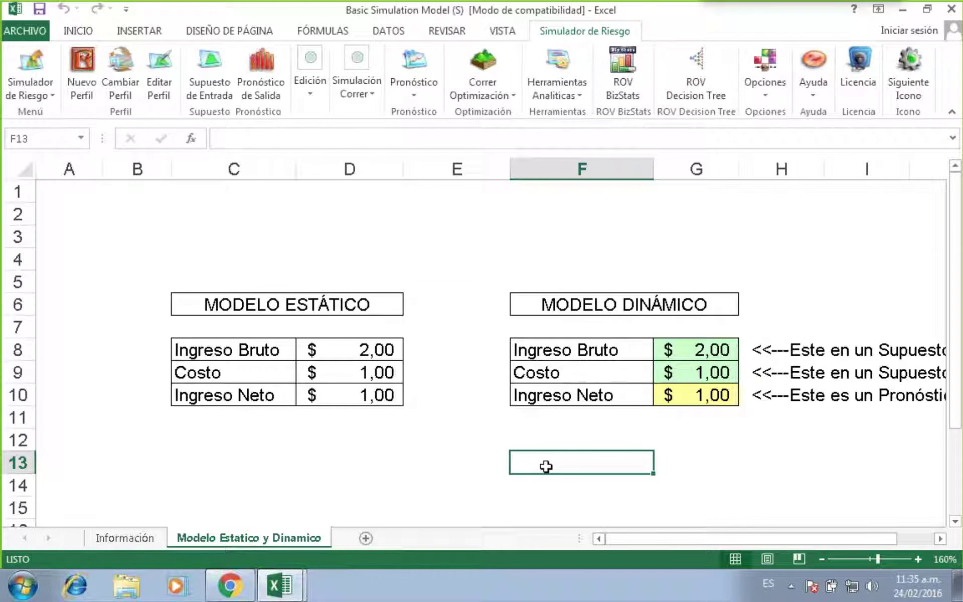
{"action": "type", "text": "Número de simulaciones 1000 Media 0,9495 Mediana 0,9445 Desviación Estándar 0,2295 Variación 0,0527 Coeficiente de Variación 0,2417 Máximo 1,5770 Mínimo 0,3418 Rango 1,2353 Asimetría 0,0678 Curtósis -0,3728 25% Percentil 0,7870 75% Percentil 1,1159 Precisión de Error al 95% de Confianza 1,4981%"}
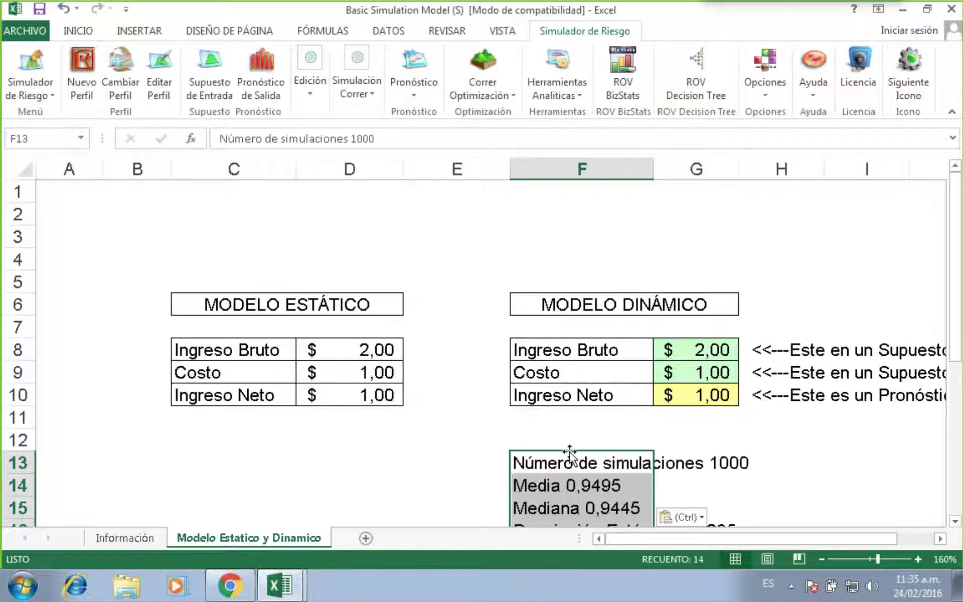
{"action": "scroll", "coordinate": [585, 426], "scroll_direction": "down", "scroll_amount": 5}
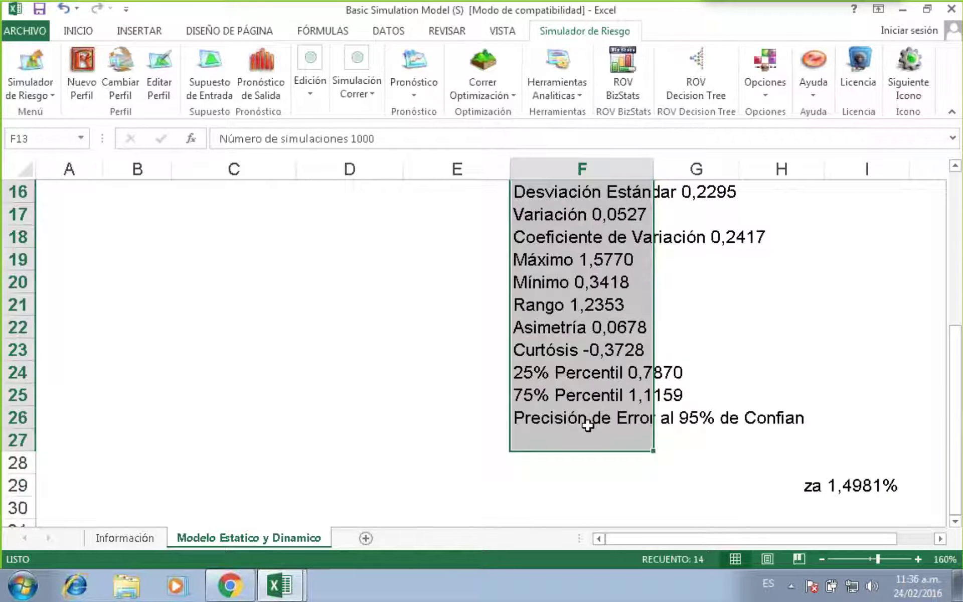
{"action": "scroll", "coordinate": [594, 420], "scroll_direction": "up", "scroll_amount": 2}
{"action": "scroll", "coordinate": [594, 420], "scroll_direction": "down", "scroll_amount": 1}
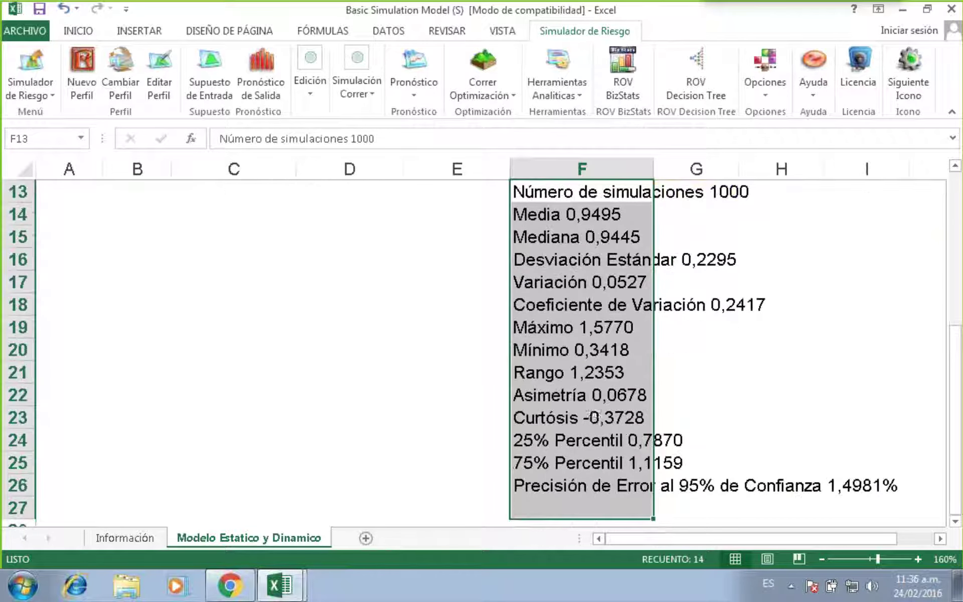
{"action": "scroll", "coordinate": [596, 417], "scroll_direction": "up", "scroll_amount": 1}
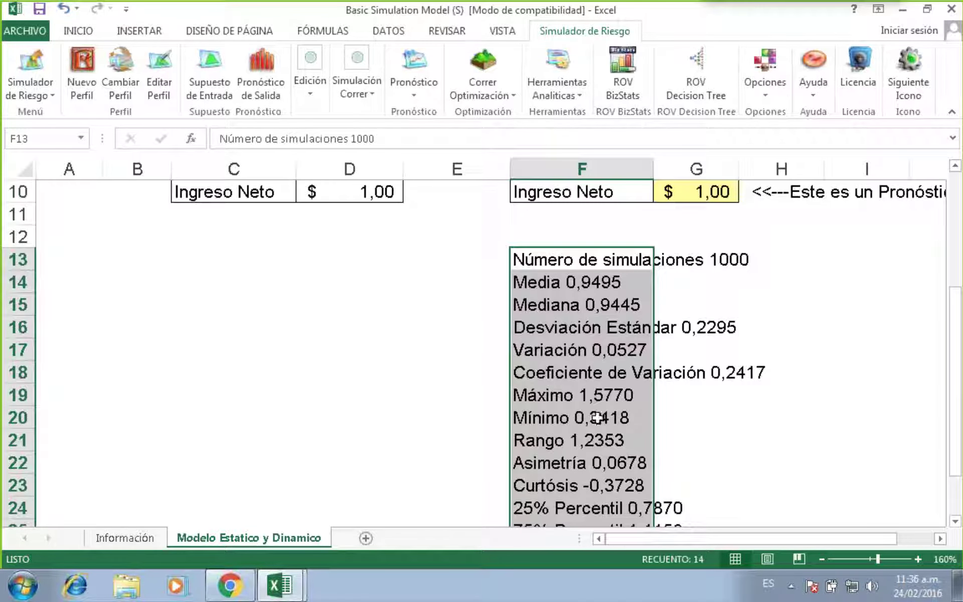
{"action": "scroll", "coordinate": [597, 417], "scroll_direction": "down", "scroll_amount": 1}
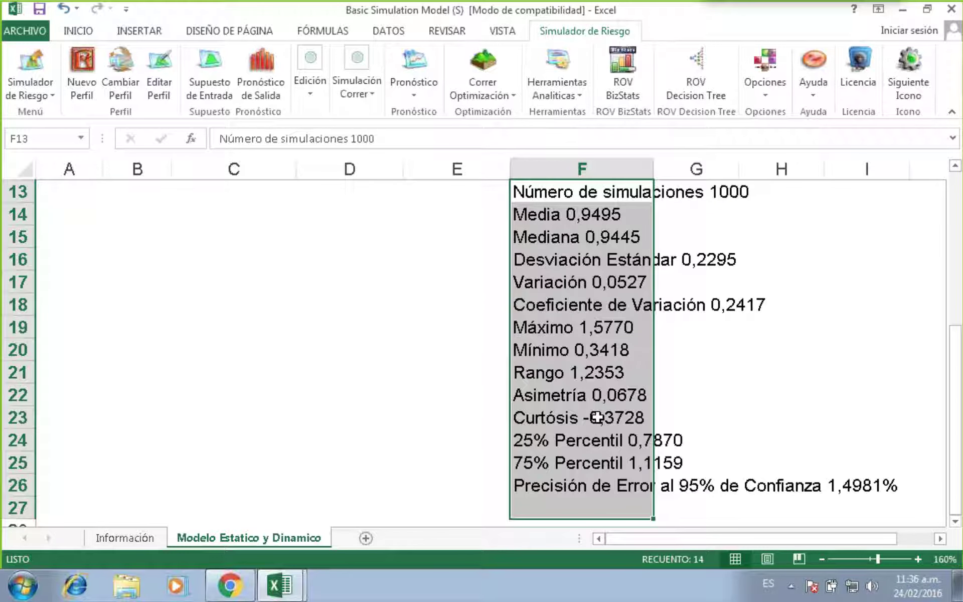
{"action": "scroll", "coordinate": [542, 323], "scroll_direction": "down", "scroll_amount": 2}
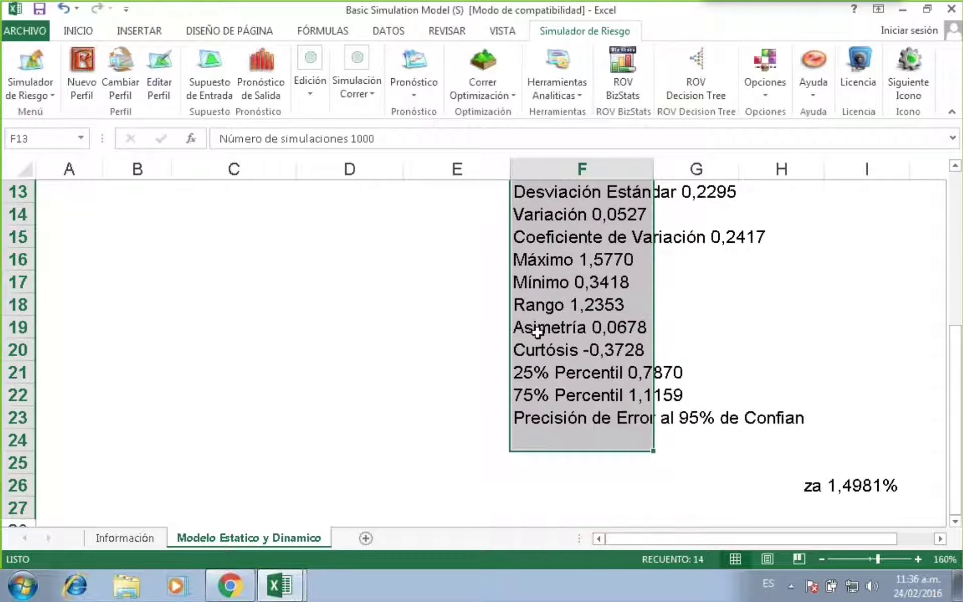
{"action": "scroll", "coordinate": [539, 331], "scroll_direction": "up", "scroll_amount": 4}
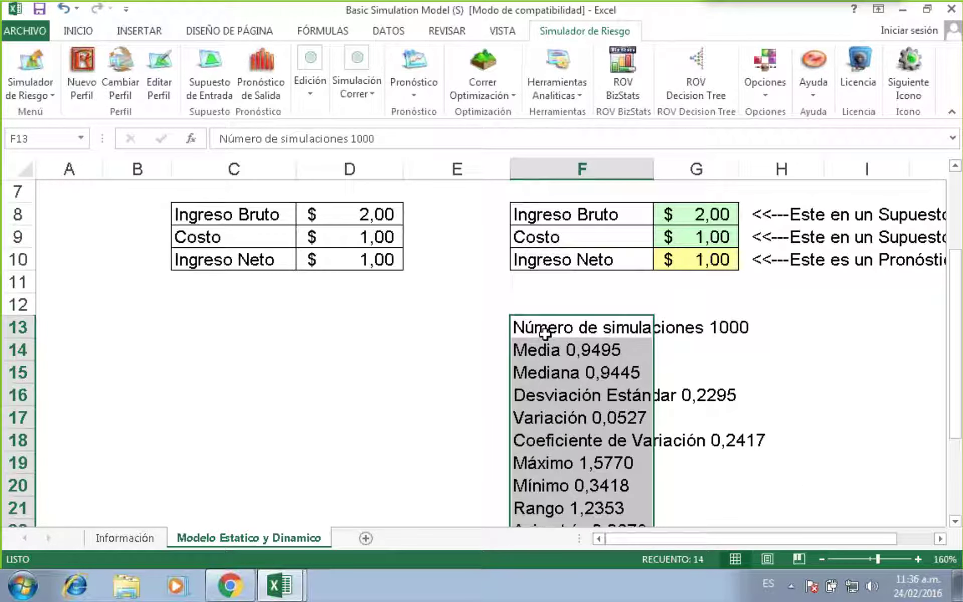
Remove the pasted statistics from F13 downward and bring the Ingreso Neto forecast window back to the front.
{"action": "key", "text": "Delete"}
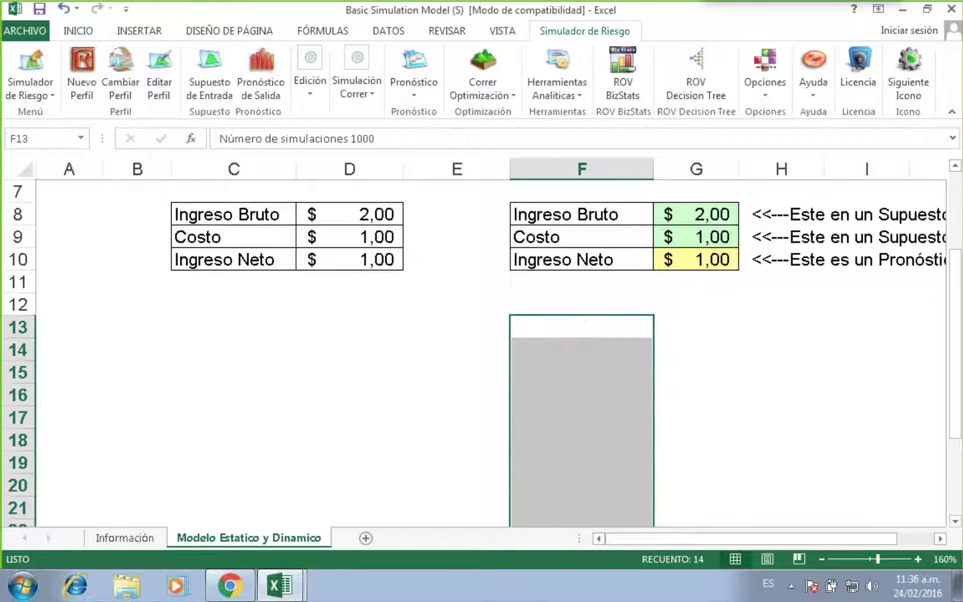
{"action": "left_click", "coordinate": [545, 331]}
{"action": "left_click", "coordinate": [298, 582]}
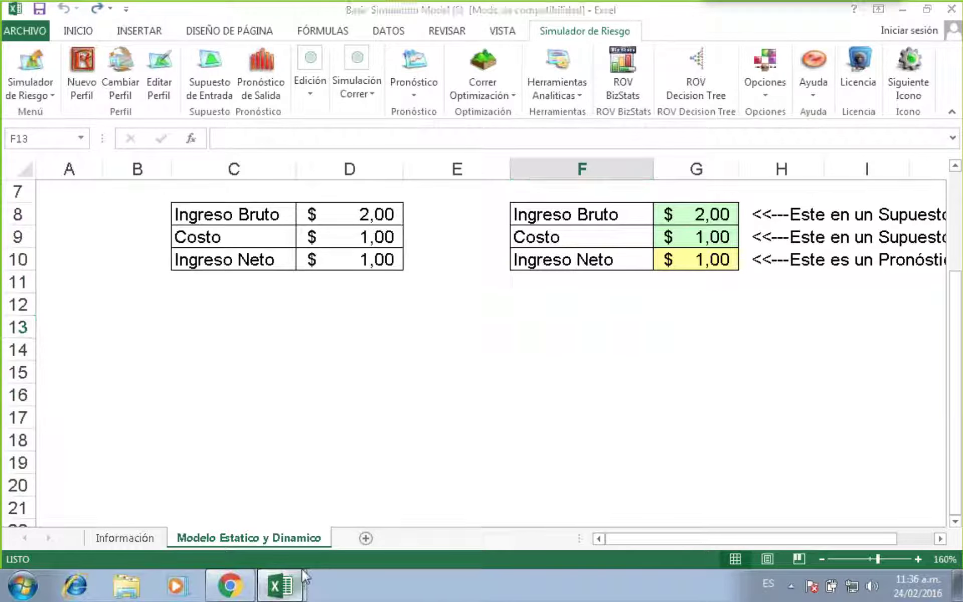
{"action": "left_click", "coordinate": [305, 546]}
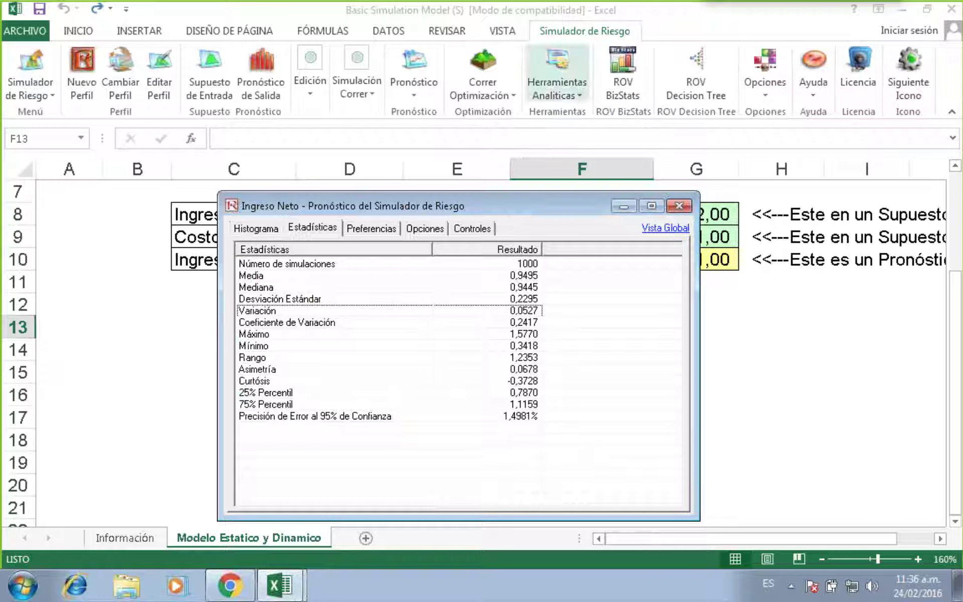
Create the forecast statistics table for G10 with all statistics and left-tail percentiles from 5% to 99%, and review the resulting sheet.
{"action": "left_click", "coordinate": [572, 70]}
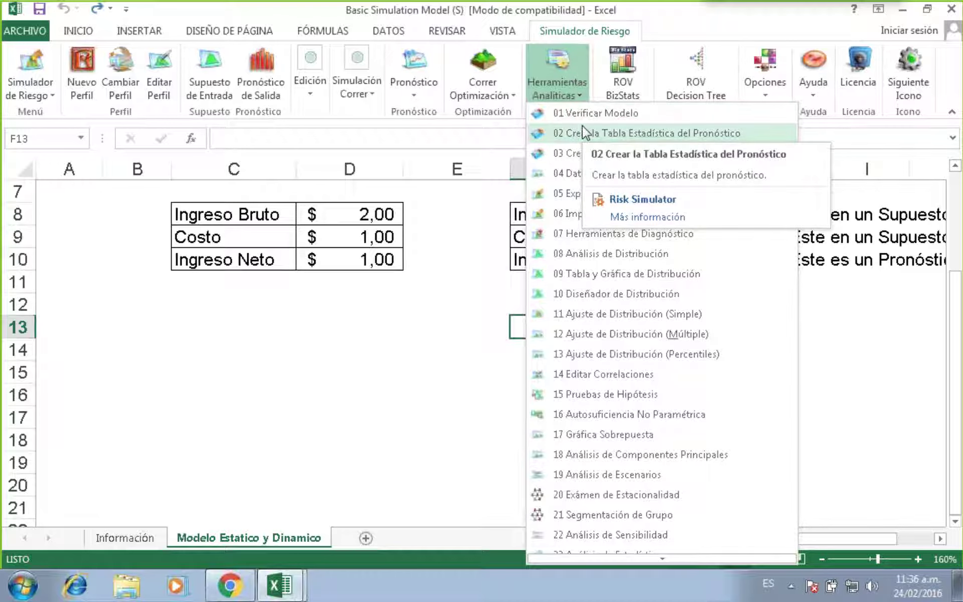
{"action": "left_click", "coordinate": [636, 134]}
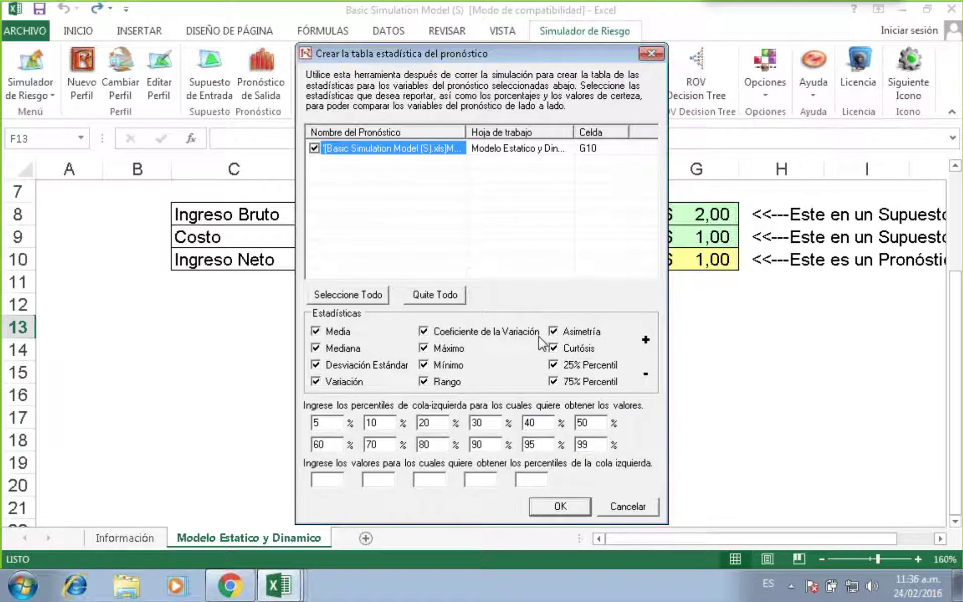
{"action": "left_click", "coordinate": [645, 373]}
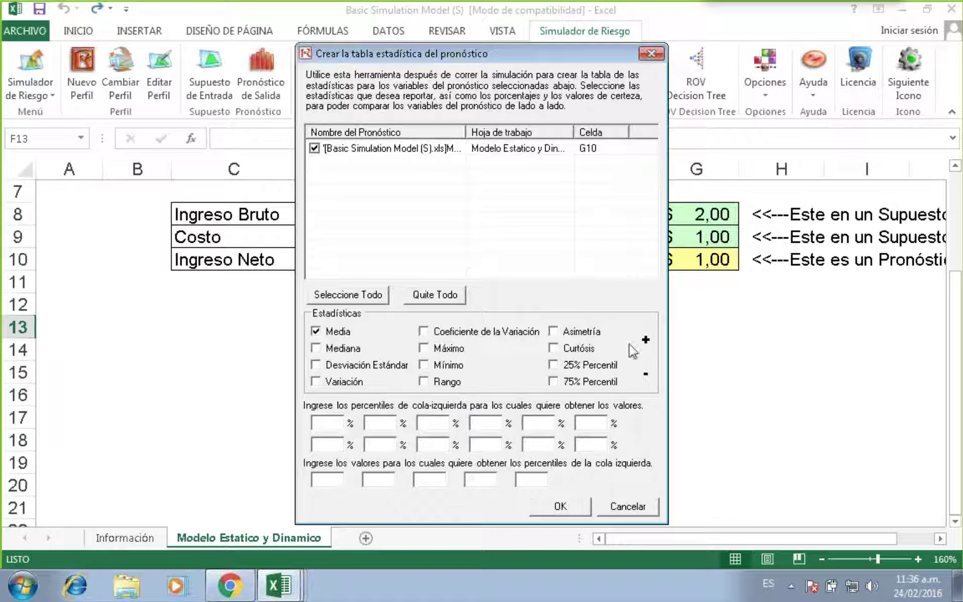
{"action": "left_click", "coordinate": [645, 339]}
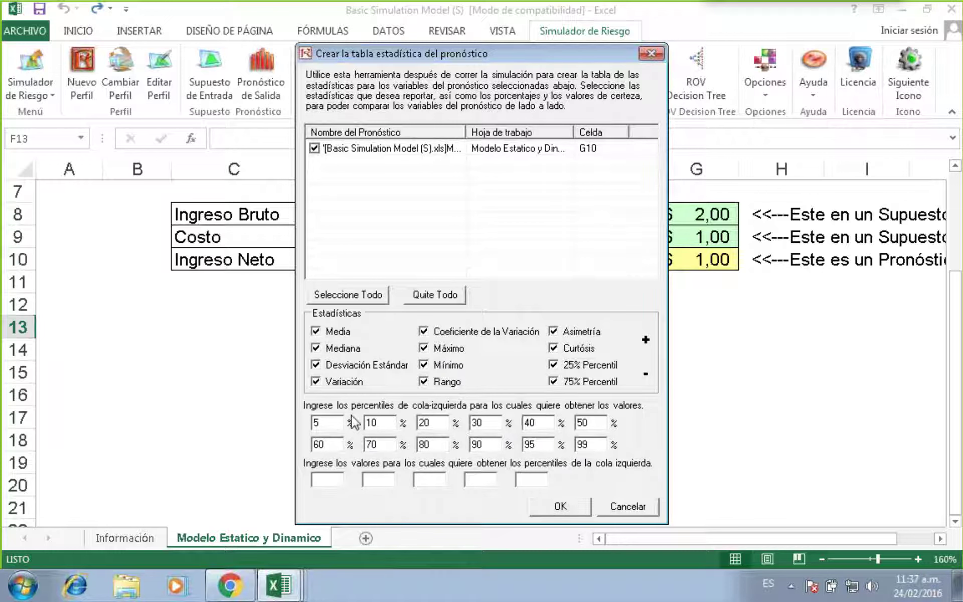
{"action": "left_click", "coordinate": [430, 444]}
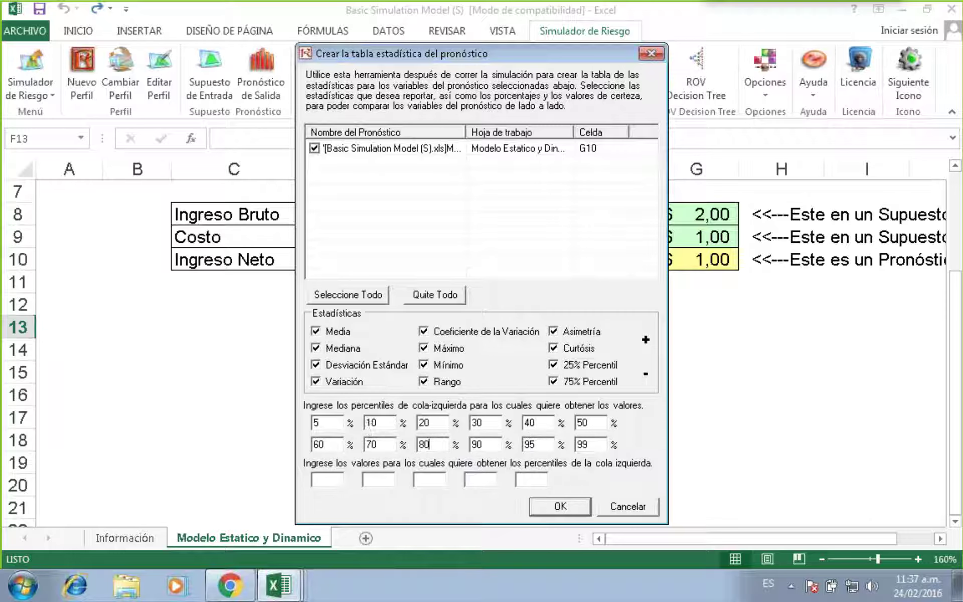
{"action": "left_click", "coordinate": [421, 443]}
{"action": "left_click", "coordinate": [558, 507]}
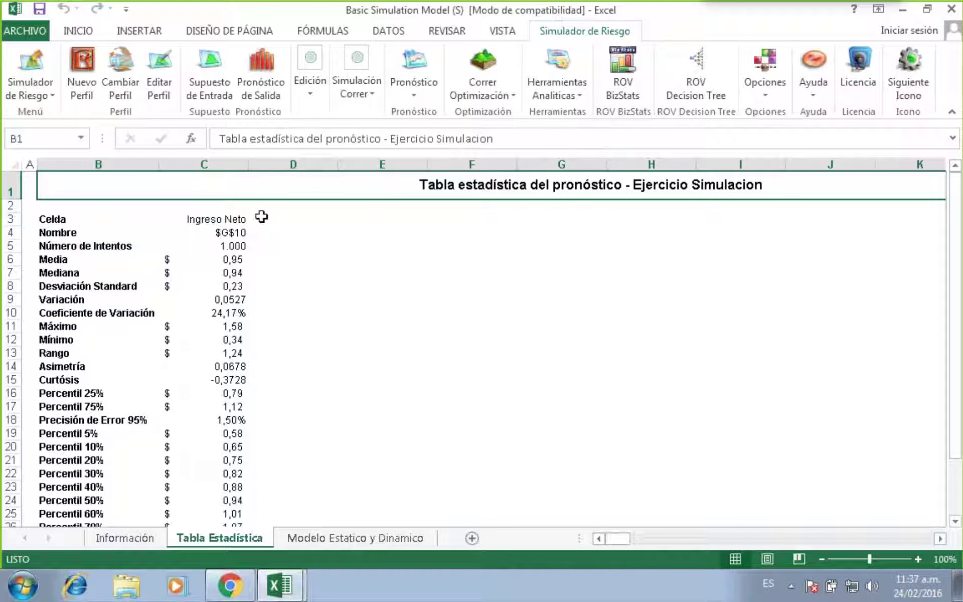
{"action": "scroll", "coordinate": [281, 342], "scroll_direction": "down", "scroll_amount": 1}
{"action": "scroll", "coordinate": [281, 343], "scroll_direction": "down", "scroll_amount": 3}
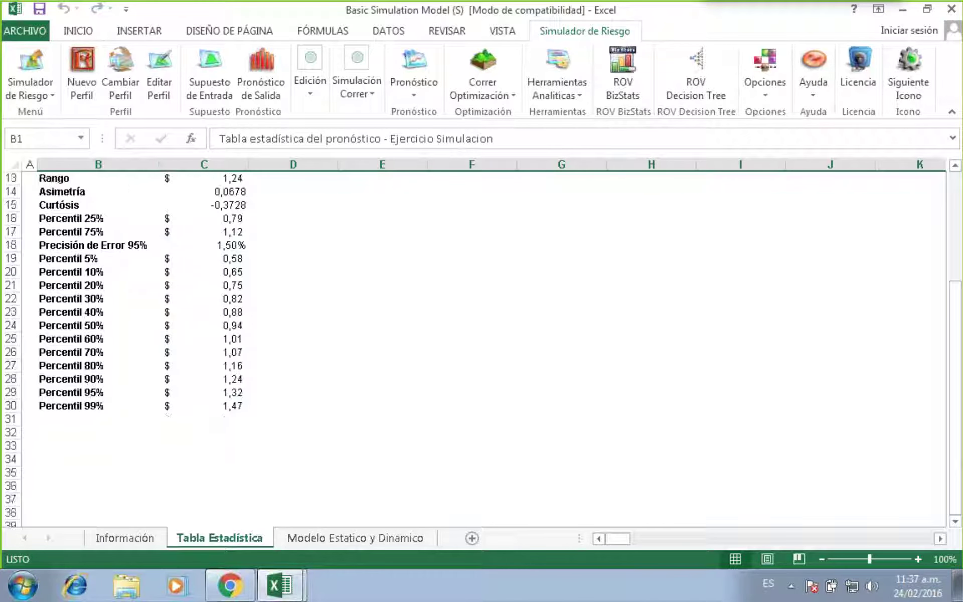
{"action": "scroll", "coordinate": [292, 346], "scroll_direction": "up", "scroll_amount": 3}
{"action": "scroll", "coordinate": [291, 346], "scroll_direction": "up", "scroll_amount": 1}
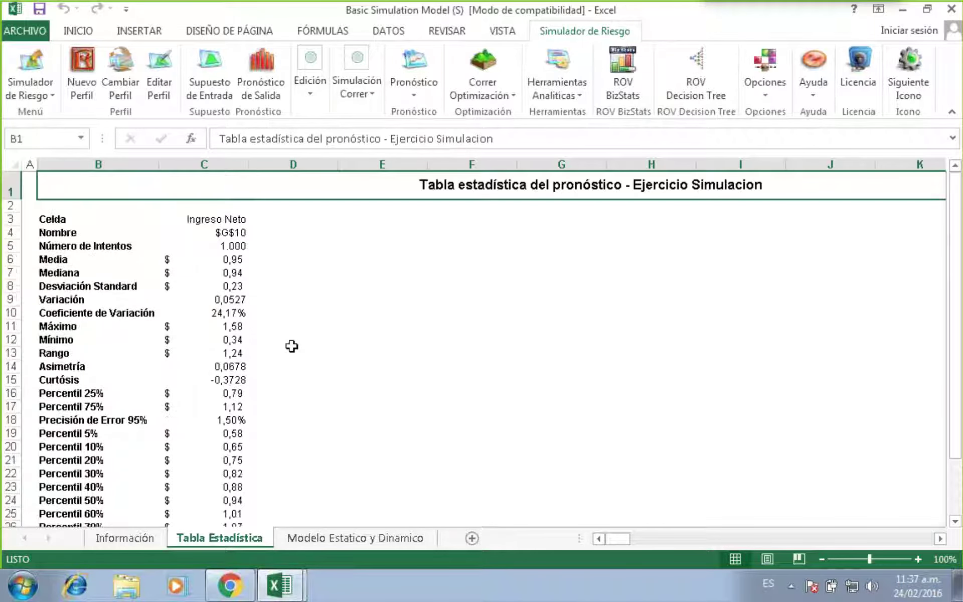
Compare the results in the Tabla Estadística sheet with the statistics in the Ingreso Neto forecast window.
{"action": "scroll", "coordinate": [291, 345], "scroll_direction": "down", "scroll_amount": 3}
{"action": "scroll", "coordinate": [291, 344], "scroll_direction": "up", "scroll_amount": 3}
{"action": "scroll", "coordinate": [284, 324], "scroll_direction": "down", "scroll_amount": 1}
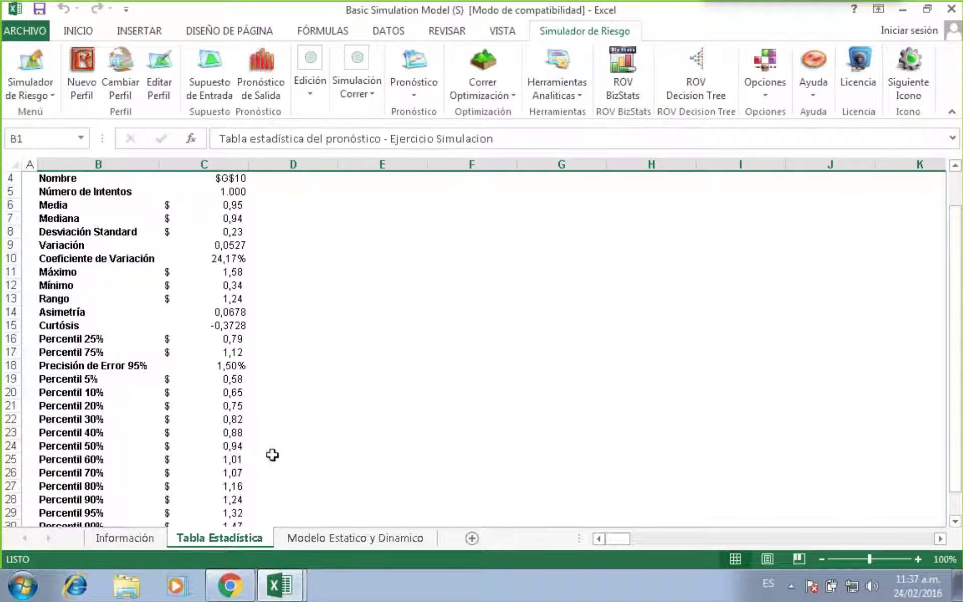
{"action": "scroll", "coordinate": [271, 451], "scroll_direction": "up", "scroll_amount": 1}
{"action": "left_click", "coordinate": [279, 584]}
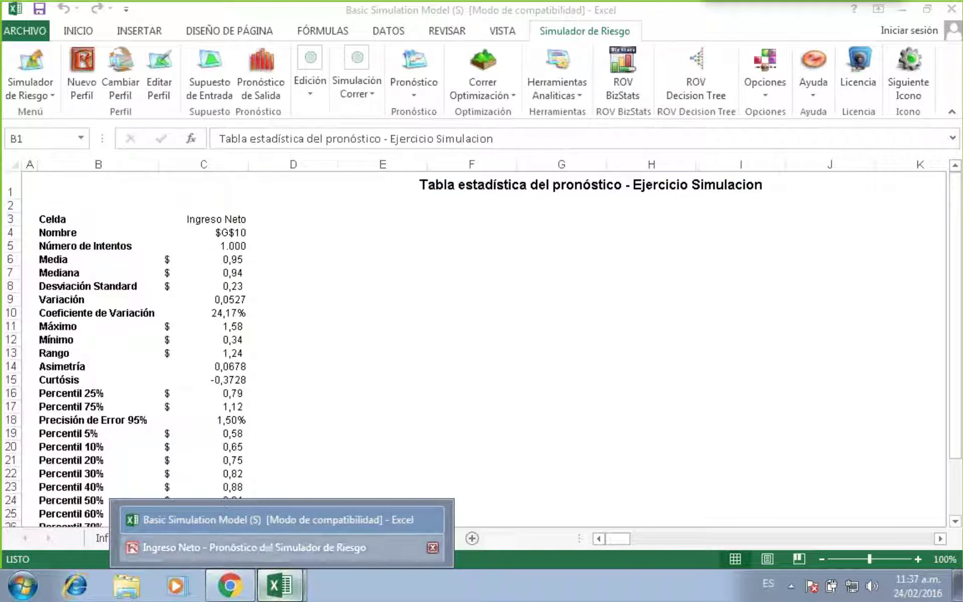
{"action": "left_click", "coordinate": [265, 542]}
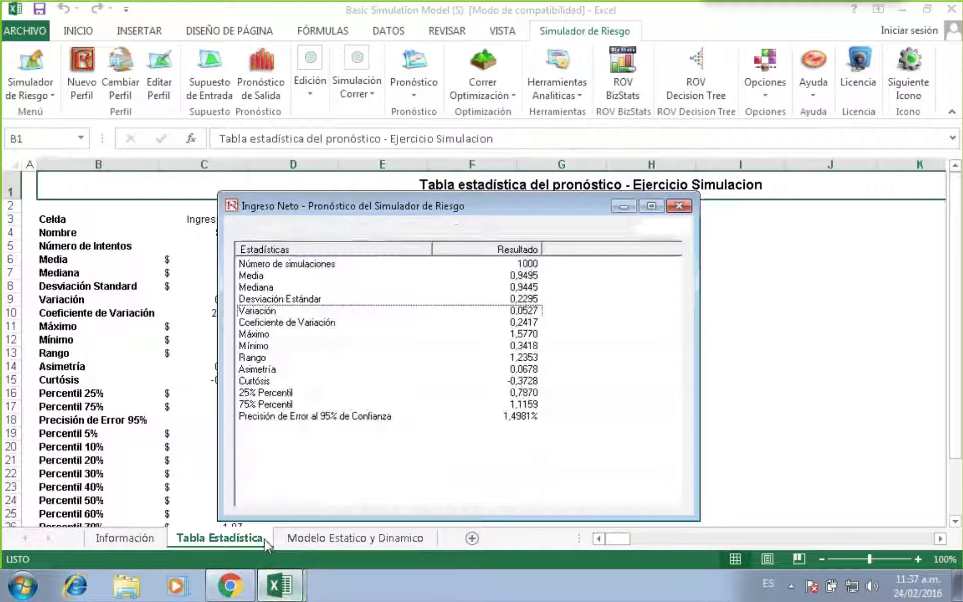
{"action": "left_click", "coordinate": [524, 277]}
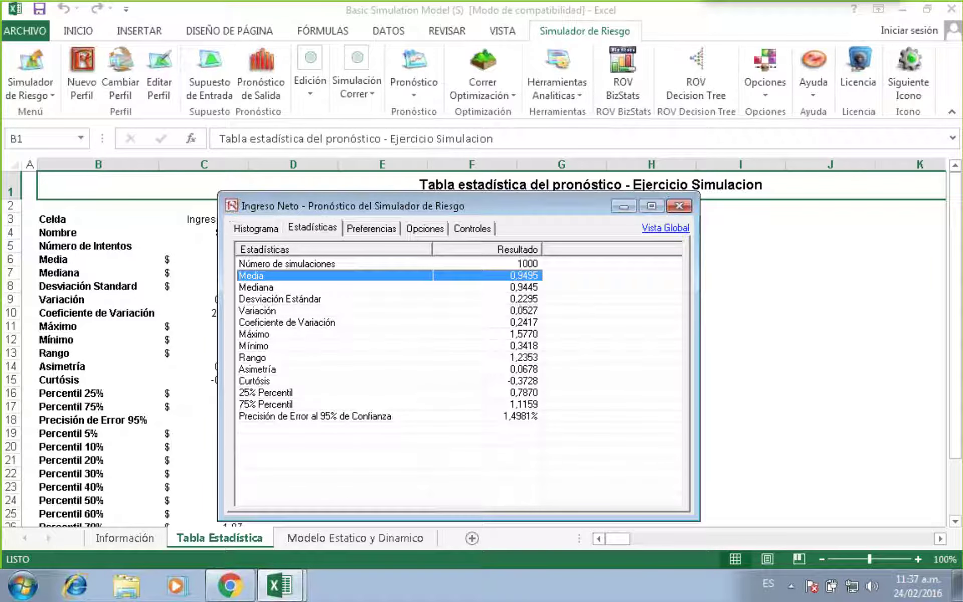
{"action": "left_click", "coordinate": [818, 387]}
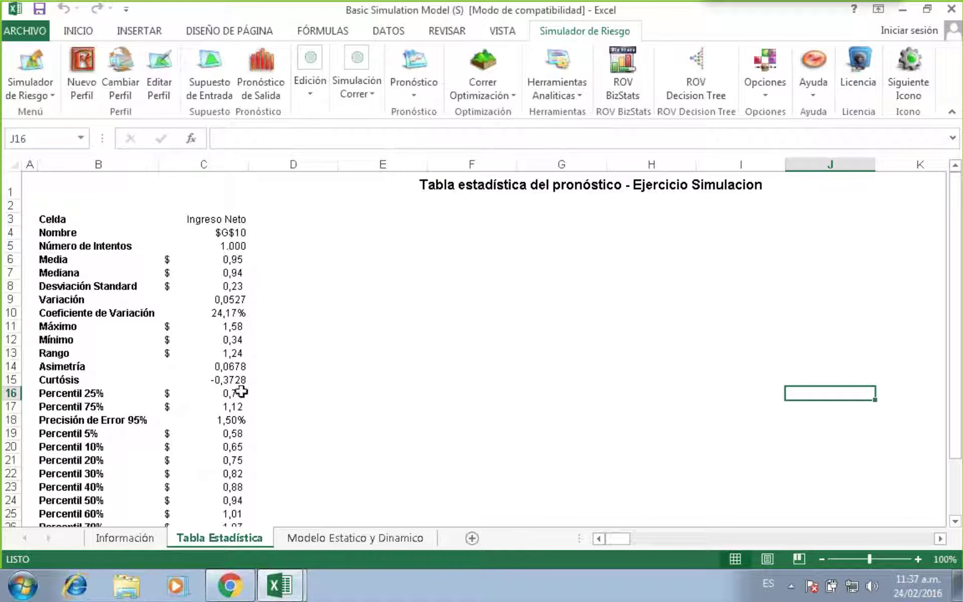
Show the percentile values in C19:C30, from Percentil 5% to Percentil 99%, with ten decimals and review the table.
{"action": "left_click_drag", "start_coordinate": [221, 439], "coordinate": [221, 499]}
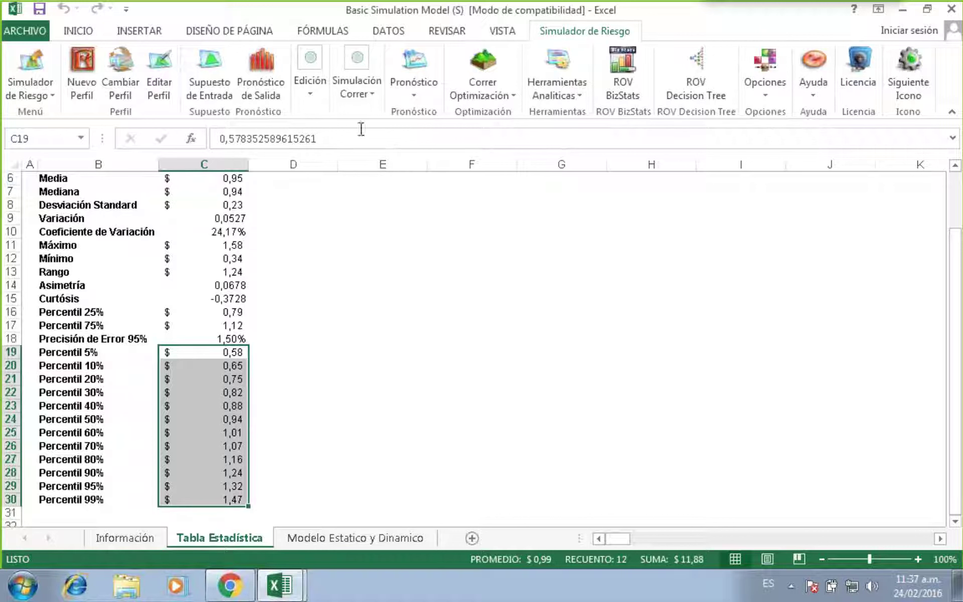
{"action": "left_click", "coordinate": [80, 32]}
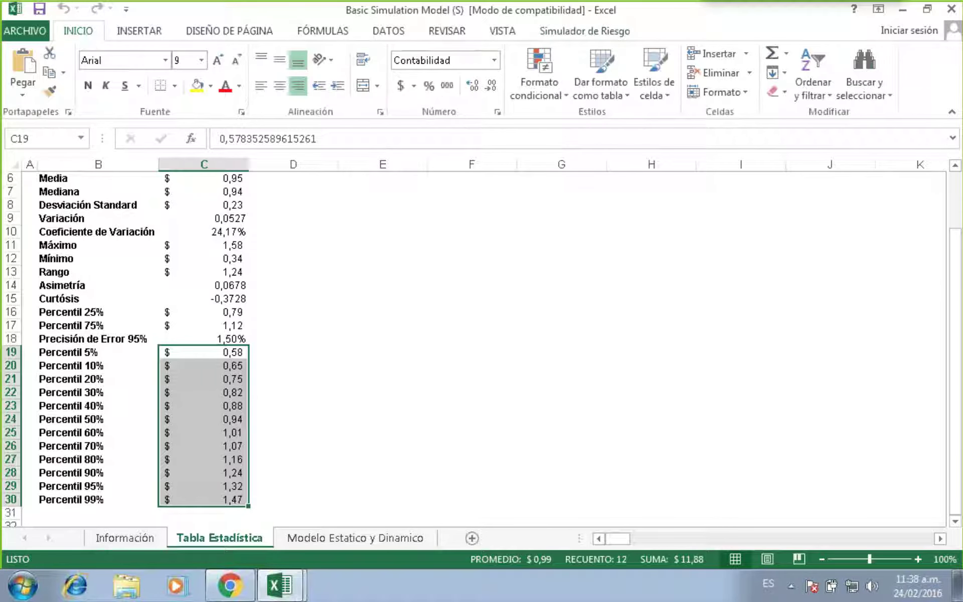
{"action": "left_click", "coordinate": [470, 87]}
{"action": "left_click", "coordinate": [469, 88]}
{"action": "left_click", "coordinate": [472, 86]}
{"action": "left_click", "coordinate": [471, 87]}
{"action": "left_click", "coordinate": [471, 86]}
{"action": "left_click", "coordinate": [471, 87]}
{"action": "left_click", "coordinate": [471, 86]}
{"action": "left_click", "coordinate": [472, 86]}
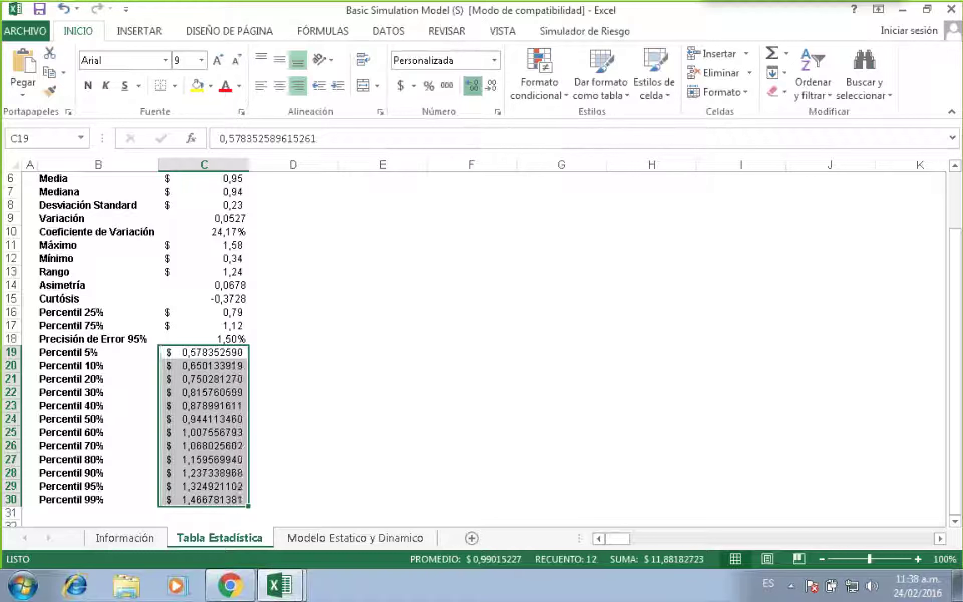
{"action": "left_click", "coordinate": [405, 407]}
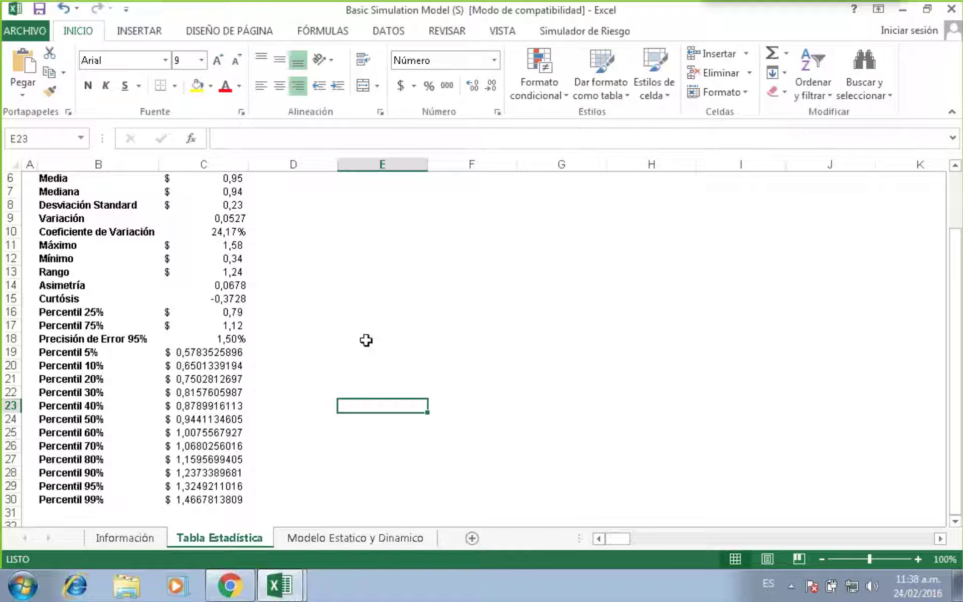
{"action": "scroll", "coordinate": [386, 331], "scroll_direction": "down", "scroll_amount": 2}
{"action": "scroll", "coordinate": [386, 331], "scroll_direction": "up", "scroll_amount": 4}
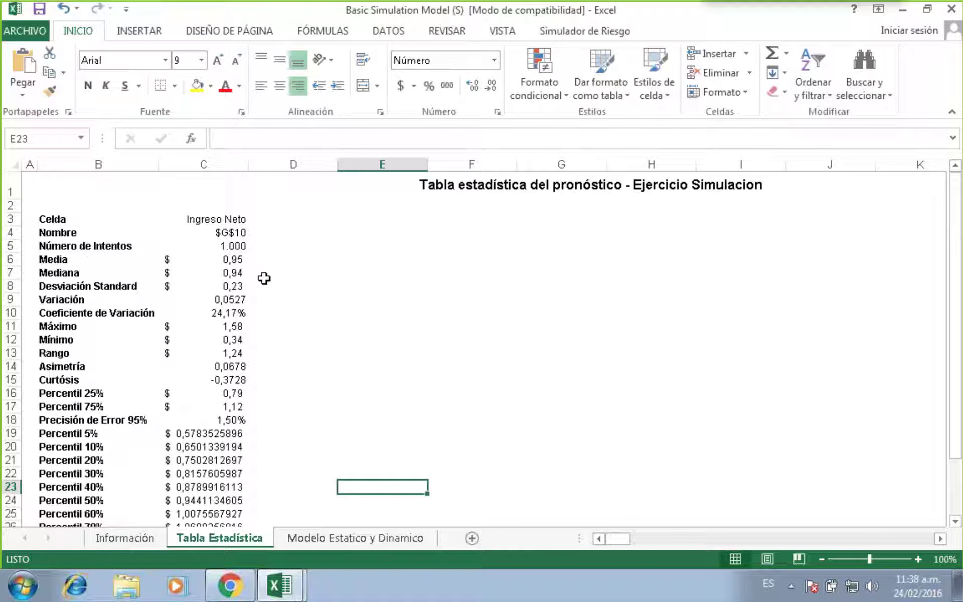
Copy the chart from the Ingreso Neto forecast window and paste it into the Tabla Estadística sheet at F3.
{"action": "left_click", "coordinate": [295, 584]}
{"action": "left_click", "coordinate": [298, 548]}
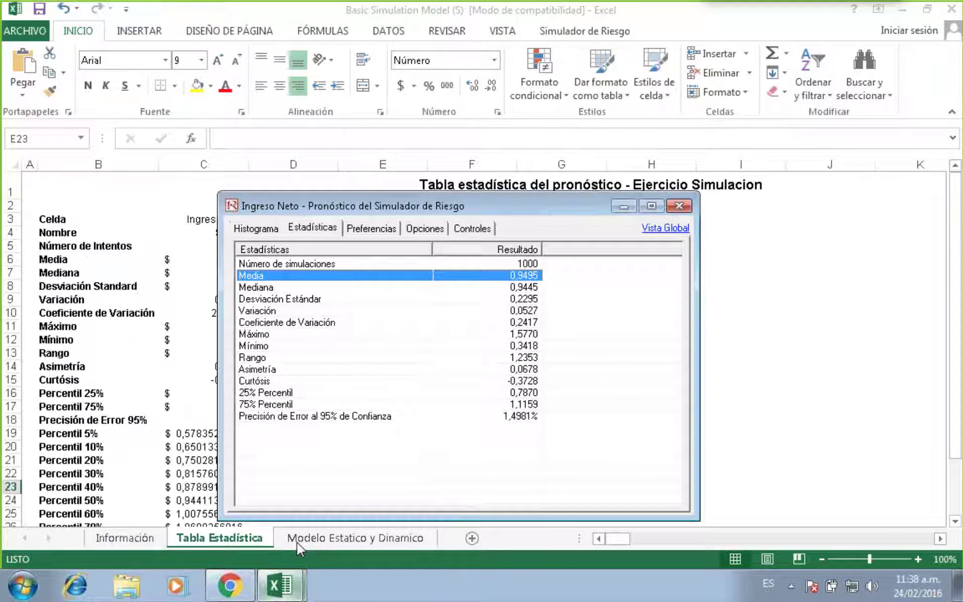
{"action": "left_click", "coordinate": [370, 230]}
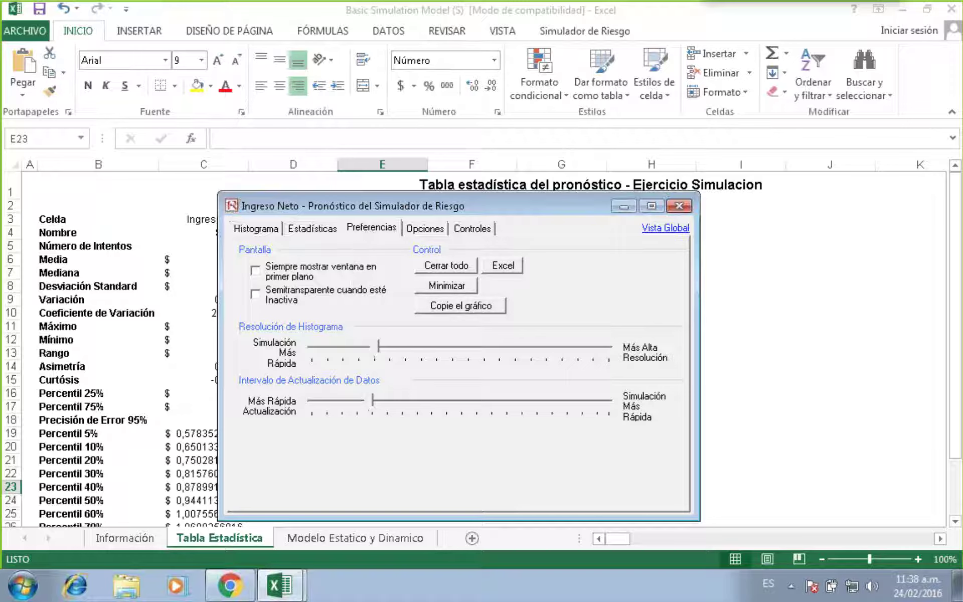
{"action": "left_click", "coordinate": [274, 229]}
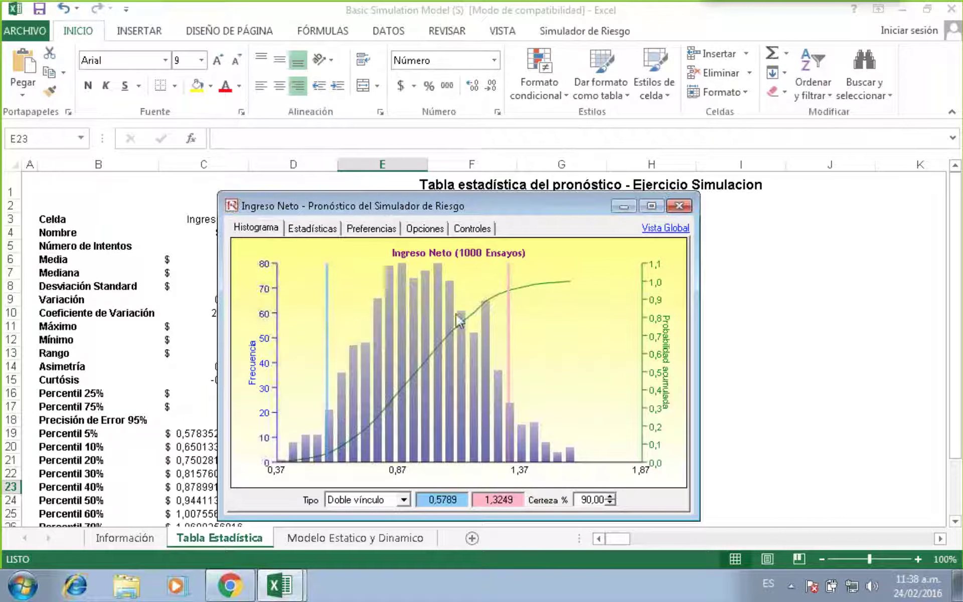
{"action": "left_click", "coordinate": [371, 228]}
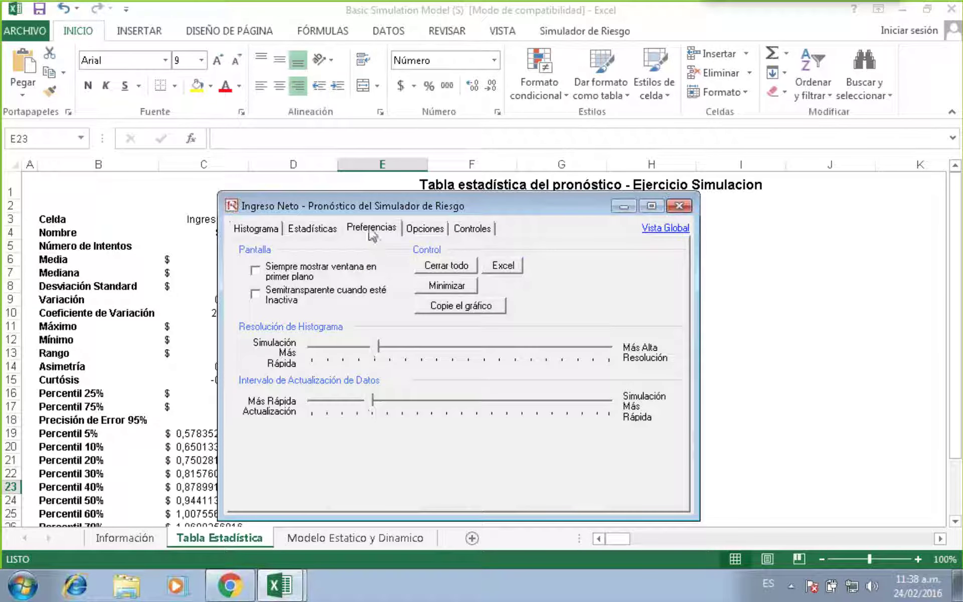
{"action": "left_click", "coordinate": [471, 307]}
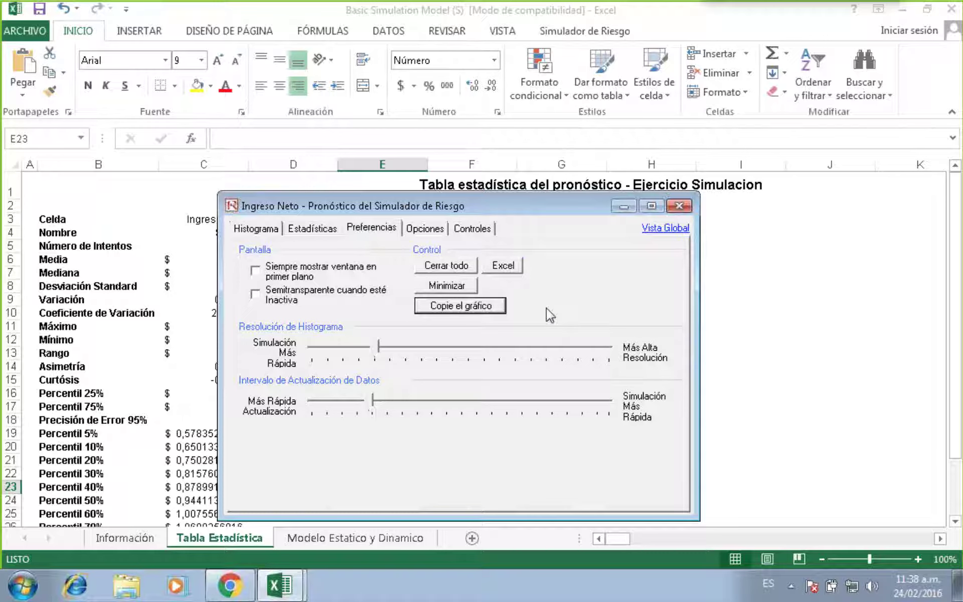
{"action": "left_click", "coordinate": [715, 275]}
{"action": "left_click", "coordinate": [465, 219]}
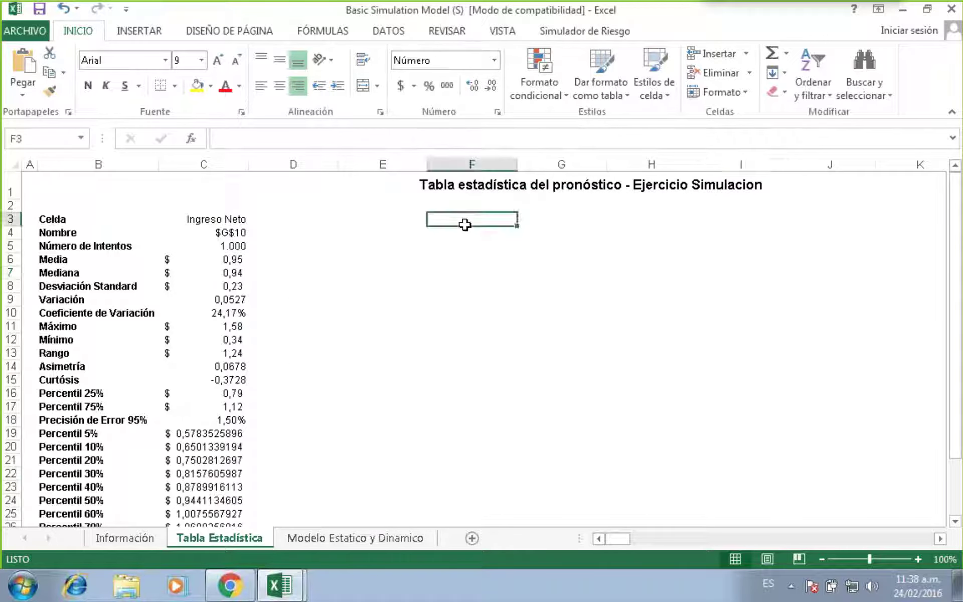
{"action": "key", "text": "ctrl+v"}
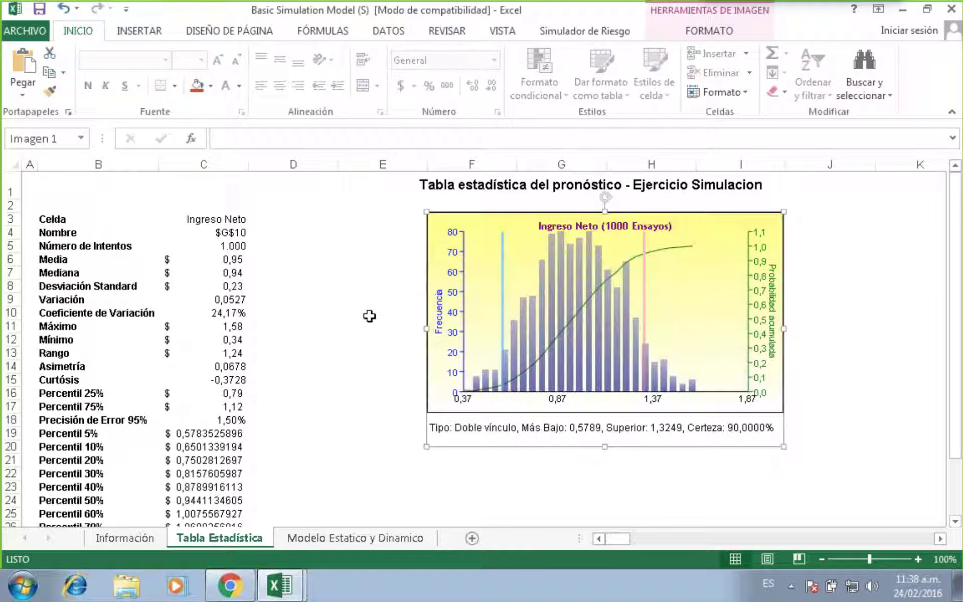
Bring the Ingreso Neto forecast window back to the front and show its histogram.
{"action": "left_click", "coordinate": [280, 583]}
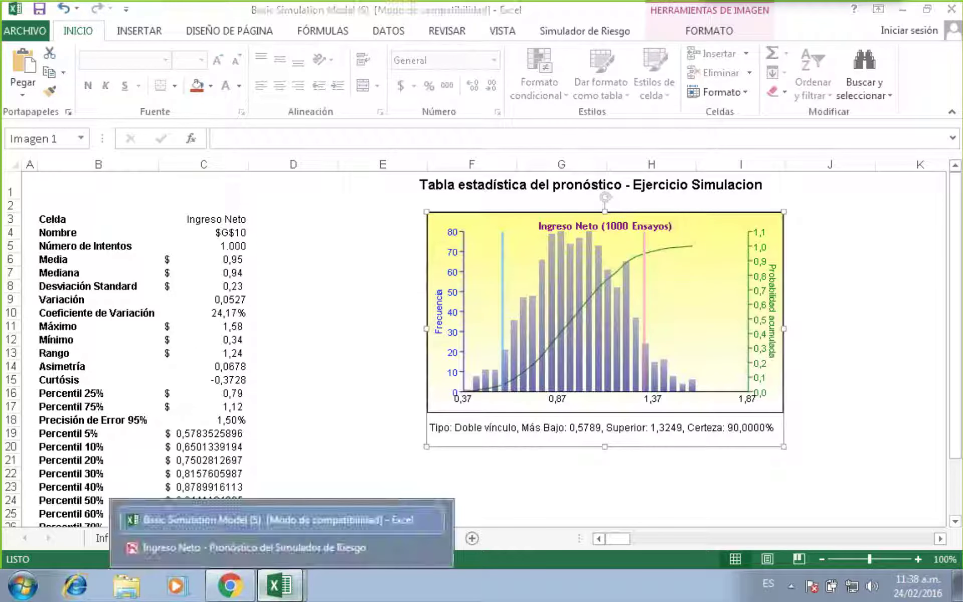
{"action": "left_click", "coordinate": [276, 547]}
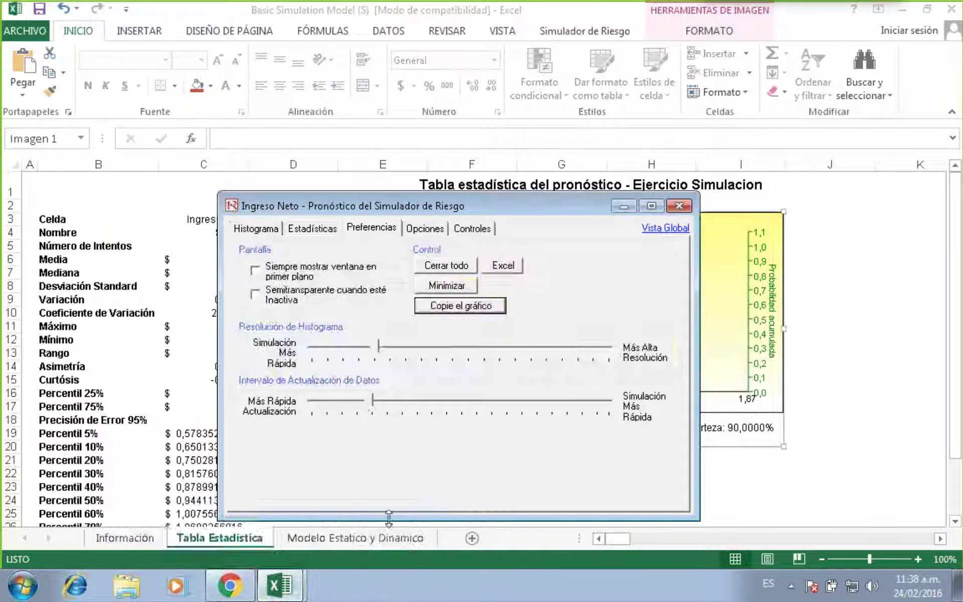
{"action": "left_click", "coordinate": [273, 231]}
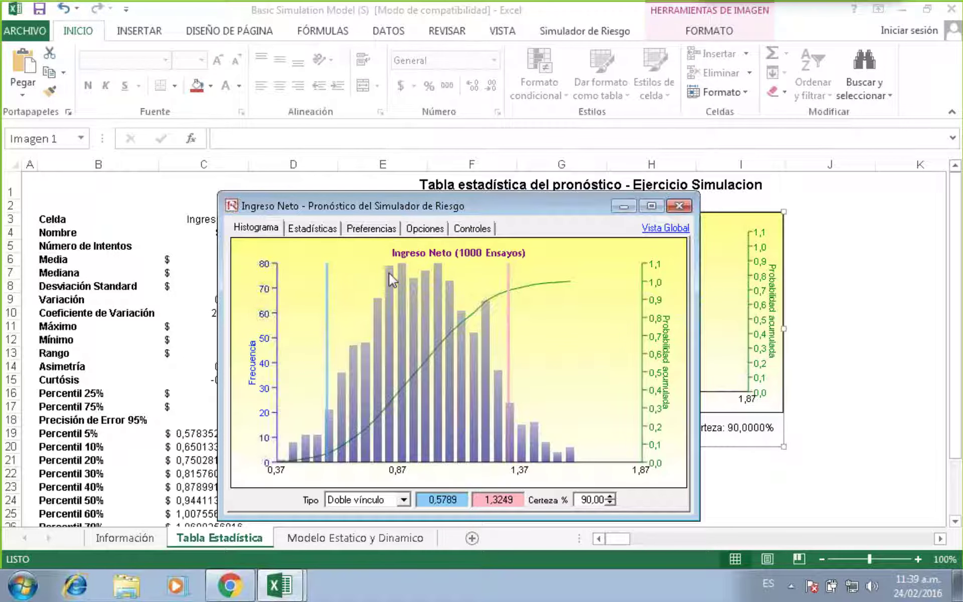
Try the histogram resolution at its highest setting and at 5 bars, viewing the histogram for each.
{"action": "left_click", "coordinate": [371, 228]}
{"action": "left_click_drag", "start_coordinate": [379, 346], "coordinate": [612, 348]}
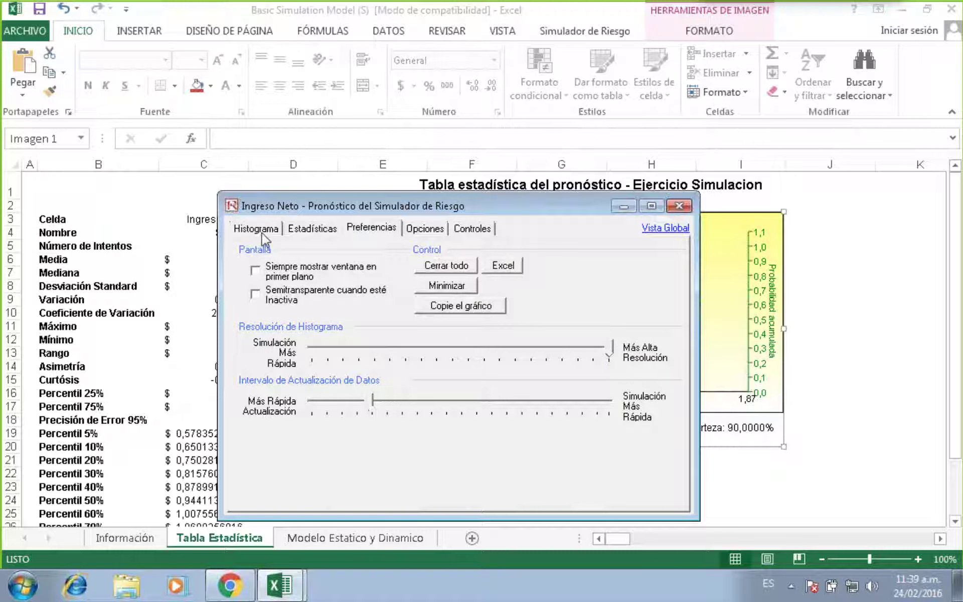
{"action": "left_click", "coordinate": [262, 234]}
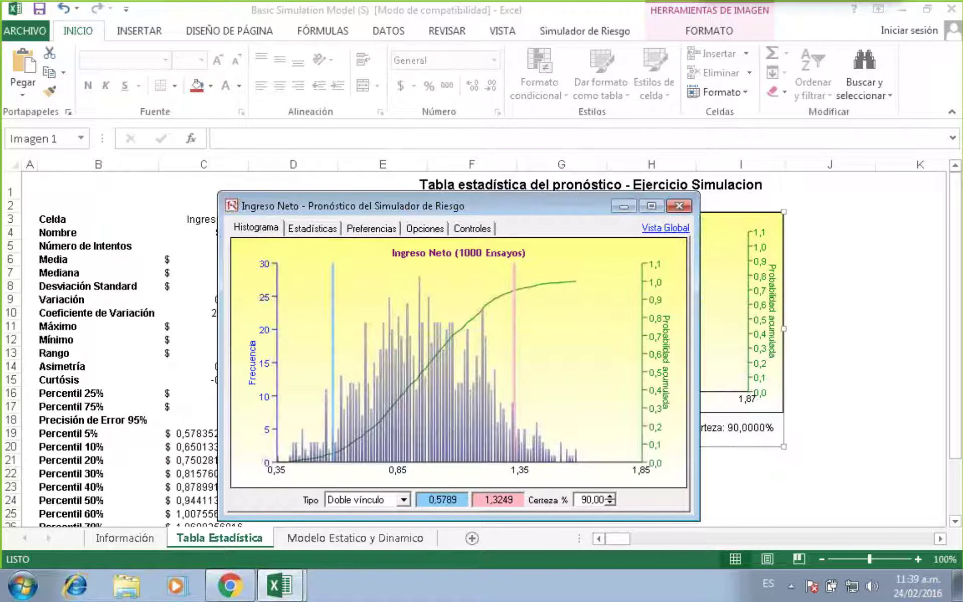
{"action": "left_click", "coordinate": [435, 232]}
{"action": "left_click", "coordinate": [371, 228]}
{"action": "left_click_drag", "start_coordinate": [610, 349], "coordinate": [311, 353]}
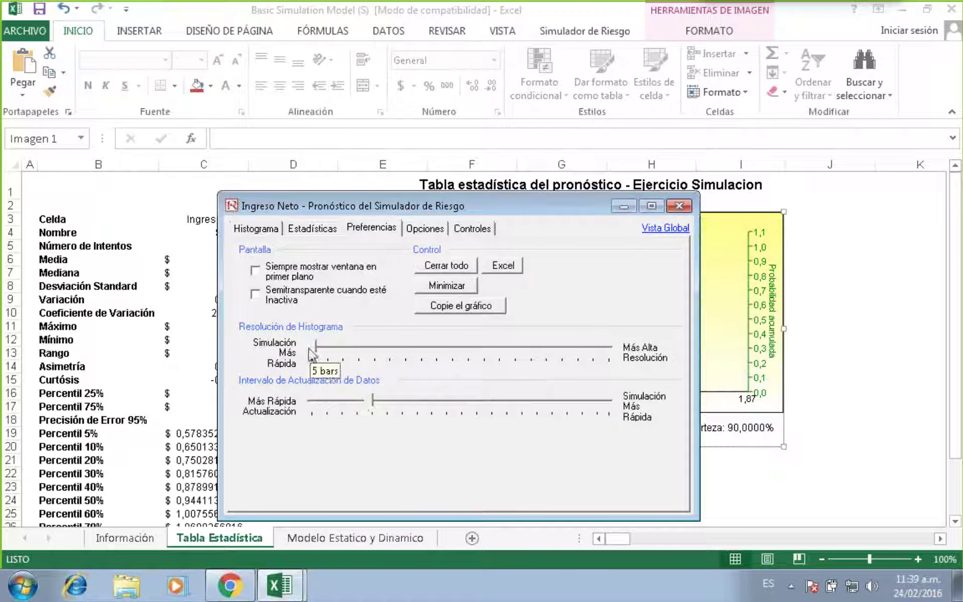
{"action": "left_click", "coordinate": [262, 229]}
Set the Ingreso Neto histogram resolution to about halfway along its range and view the histogram.
{"action": "left_click", "coordinate": [371, 228]}
{"action": "left_click_drag", "start_coordinate": [315, 347], "coordinate": [456, 351]}
{"action": "left_click", "coordinate": [256, 229]}
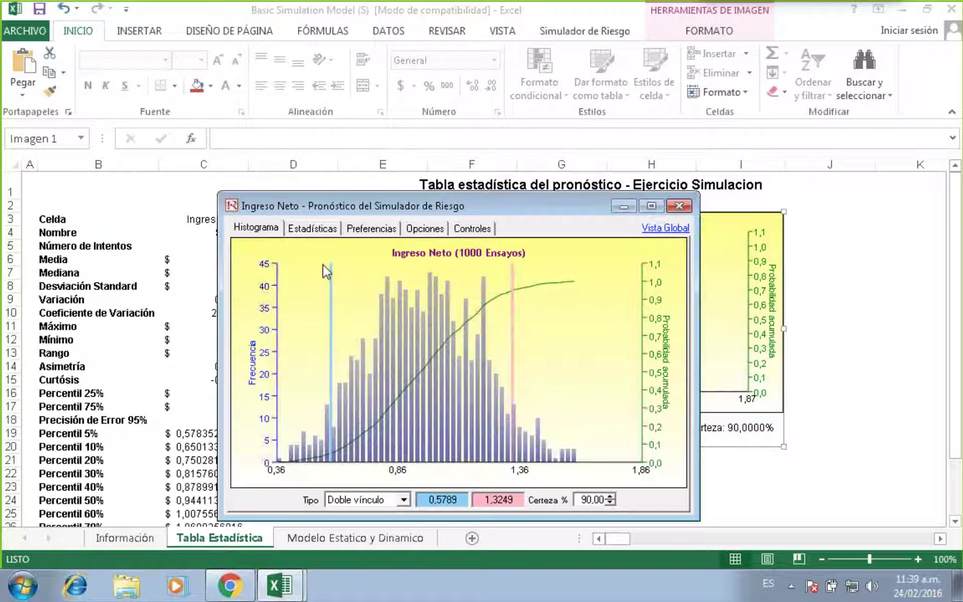
Set the forecast's data filter to show only data between the limits -Infinito and Infinito, and check the histogram.
{"action": "left_click", "coordinate": [373, 229]}
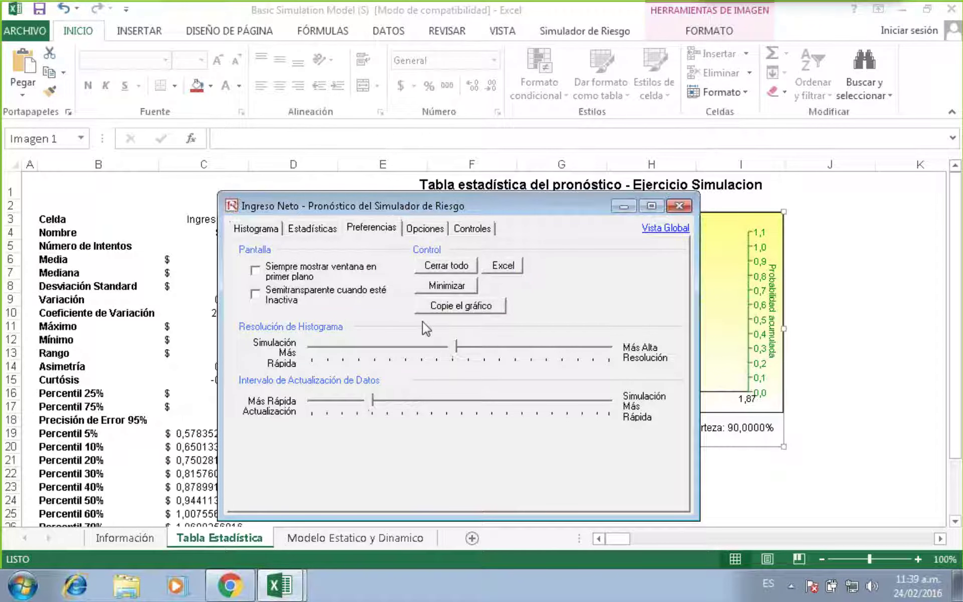
{"action": "left_click", "coordinate": [416, 234]}
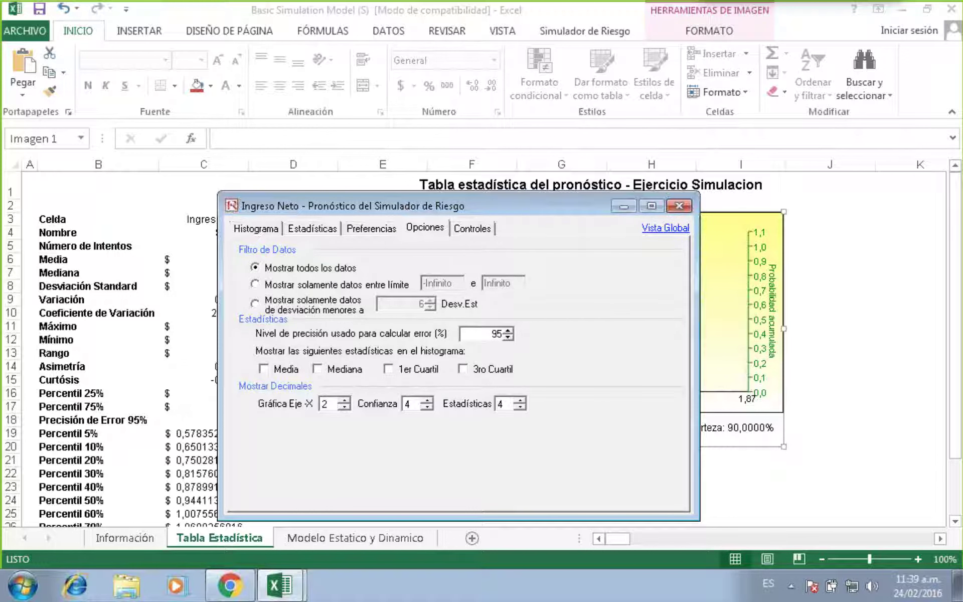
{"action": "left_click", "coordinate": [261, 228]}
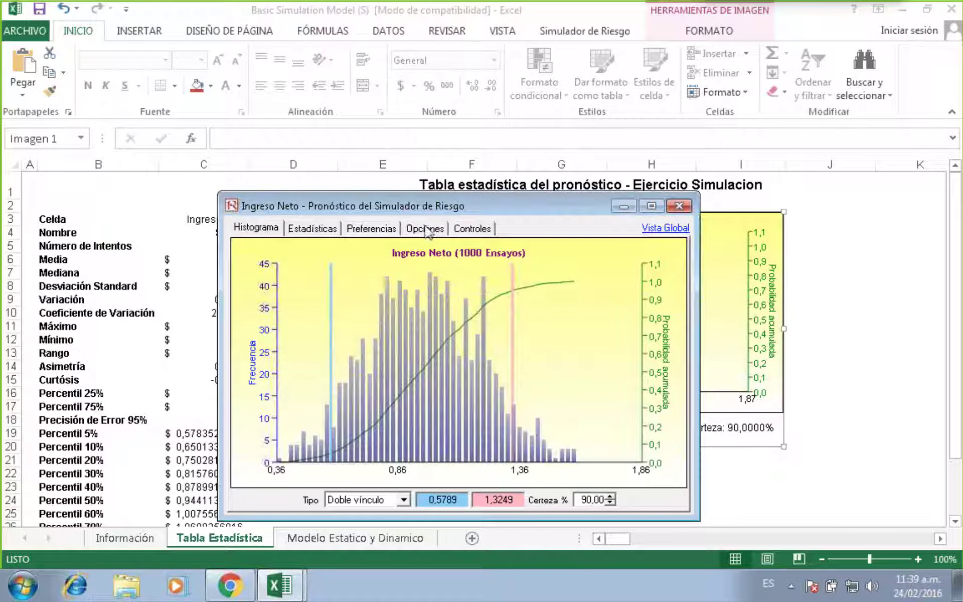
{"action": "left_click", "coordinate": [424, 229]}
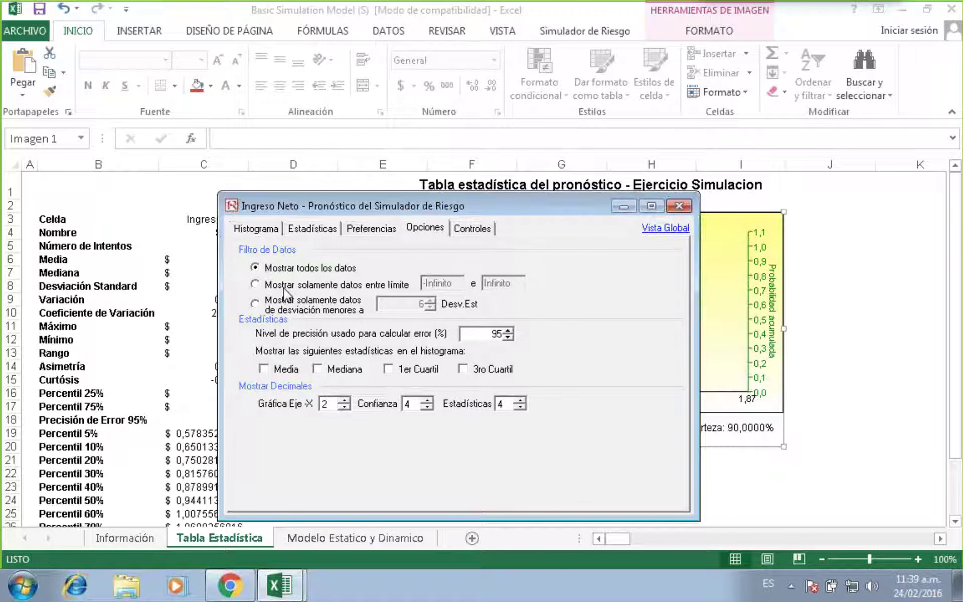
{"action": "left_click", "coordinate": [391, 289]}
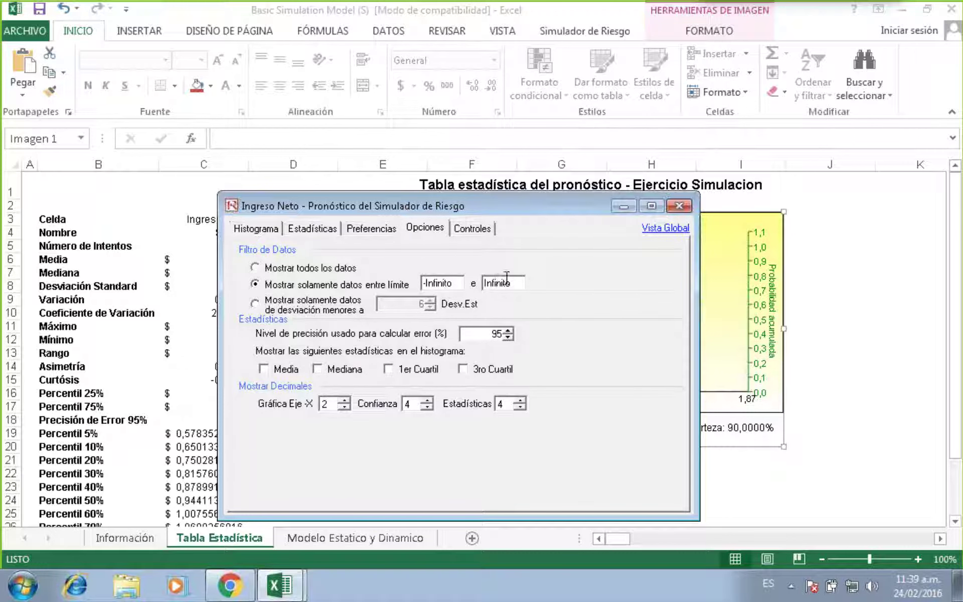
{"action": "left_click", "coordinate": [256, 229]}
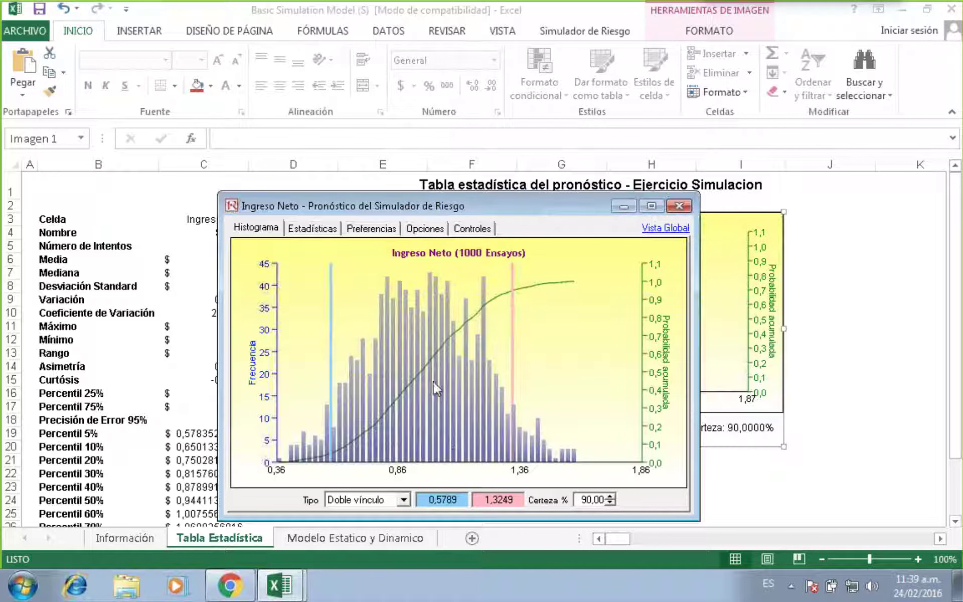
{"action": "left_click", "coordinate": [472, 229]}
{"action": "left_click", "coordinate": [424, 228]}
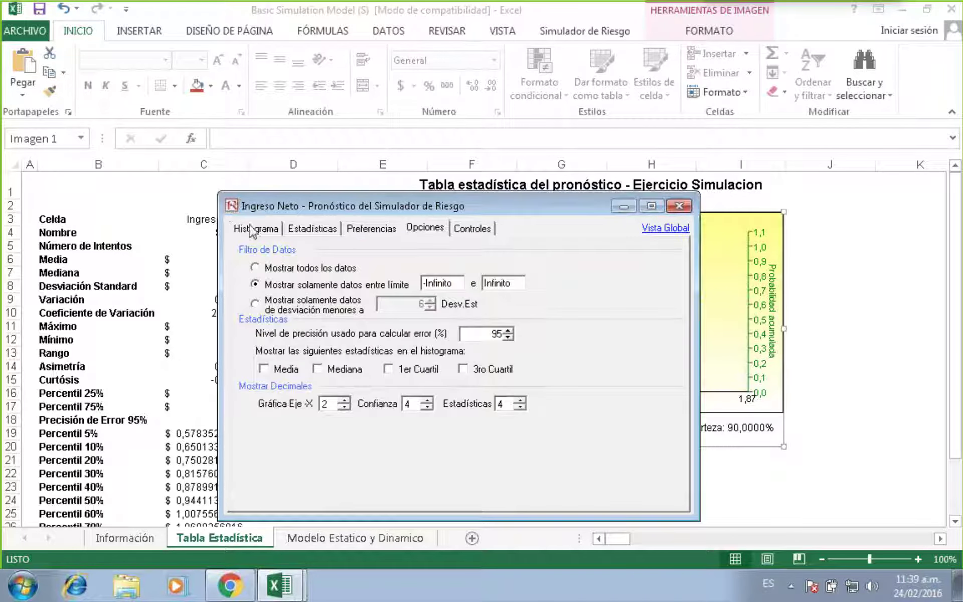
Set the histogram's interval type to Cola Izquierda ≤ with a certainty of 5%.
{"action": "left_click", "coordinate": [246, 227]}
{"action": "left_click", "coordinate": [404, 500]}
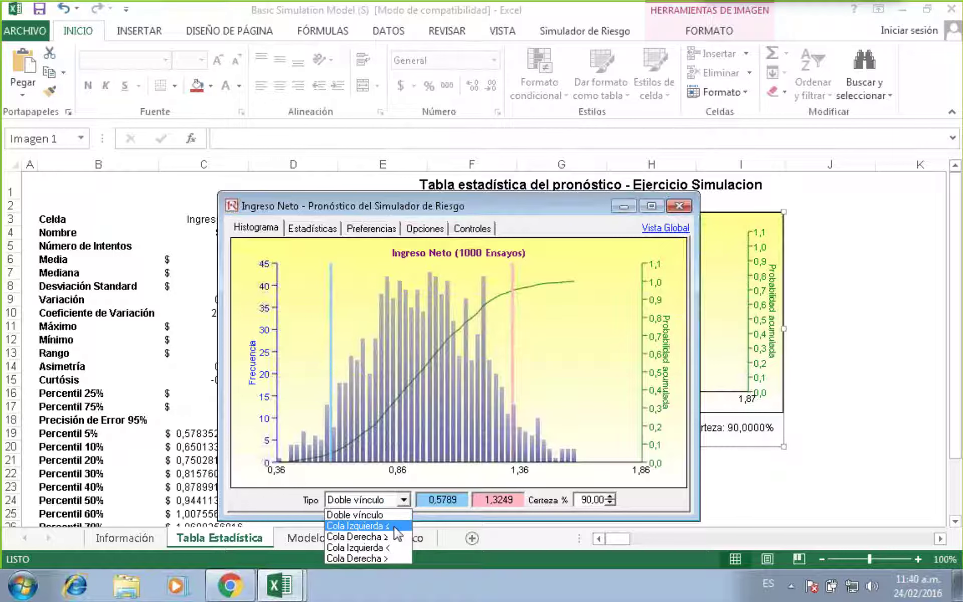
{"action": "left_click", "coordinate": [394, 526]}
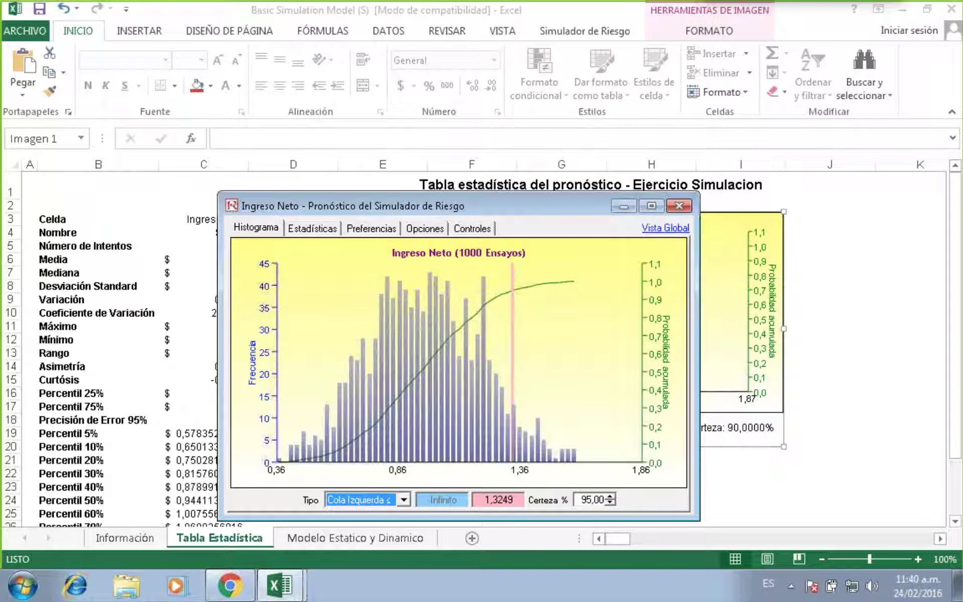
{"action": "left_click", "coordinate": [581, 499]}
{"action": "left_click_drag", "start_coordinate": [586, 497], "coordinate": [596, 497]}
{"action": "key", "text": "BackSpace"}
{"action": "type", "text": "5"}
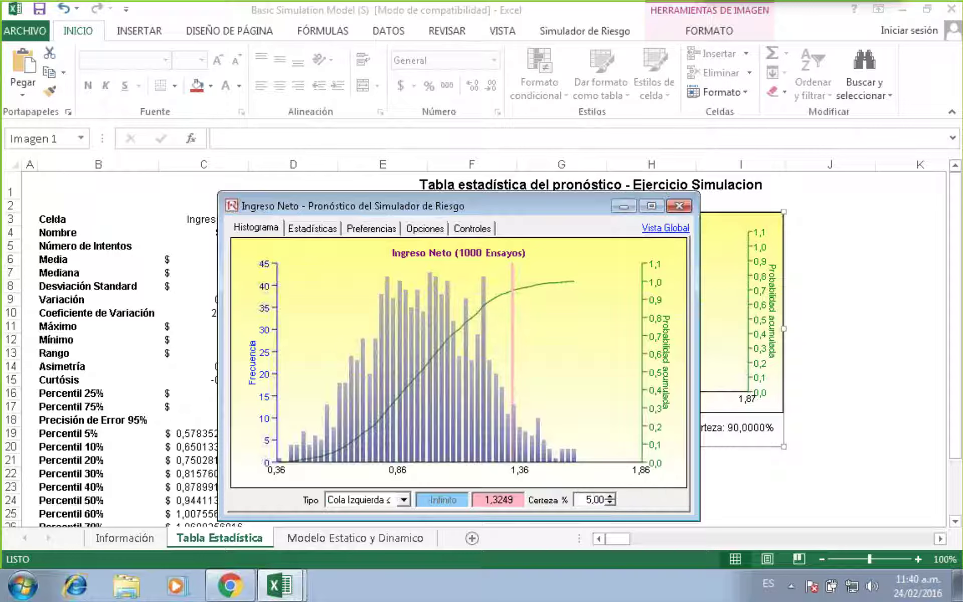
{"action": "key", "text": "Return"}
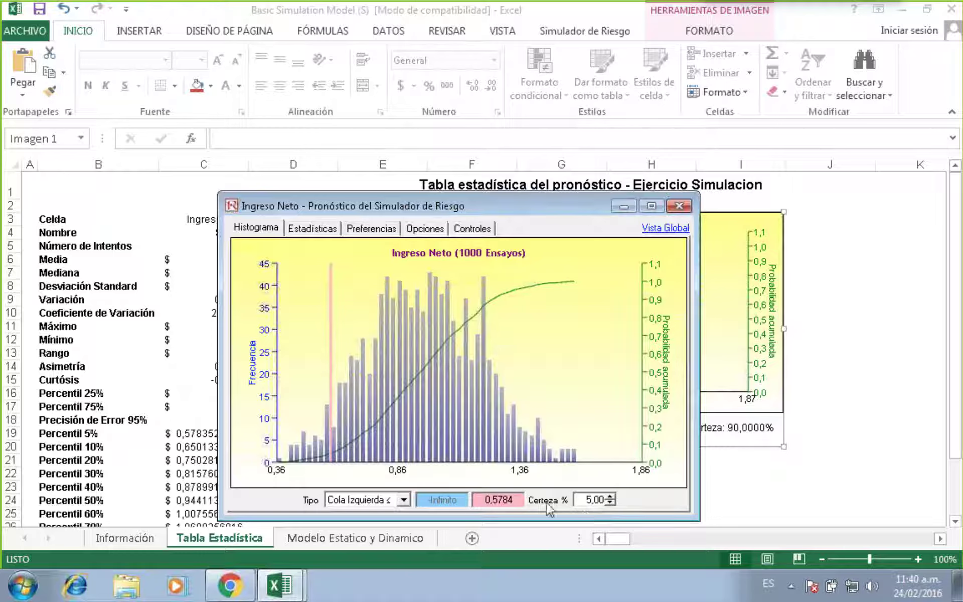
{"action": "left_click_drag", "start_coordinate": [524, 495], "coordinate": [474, 497]}
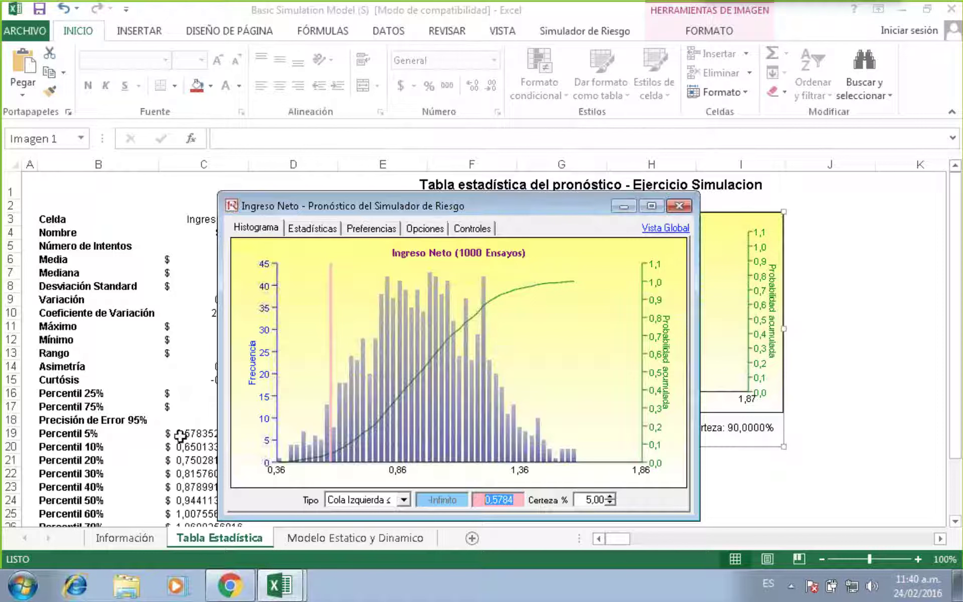
{"action": "left_click_drag", "start_coordinate": [305, 206], "coordinate": [369, 203]}
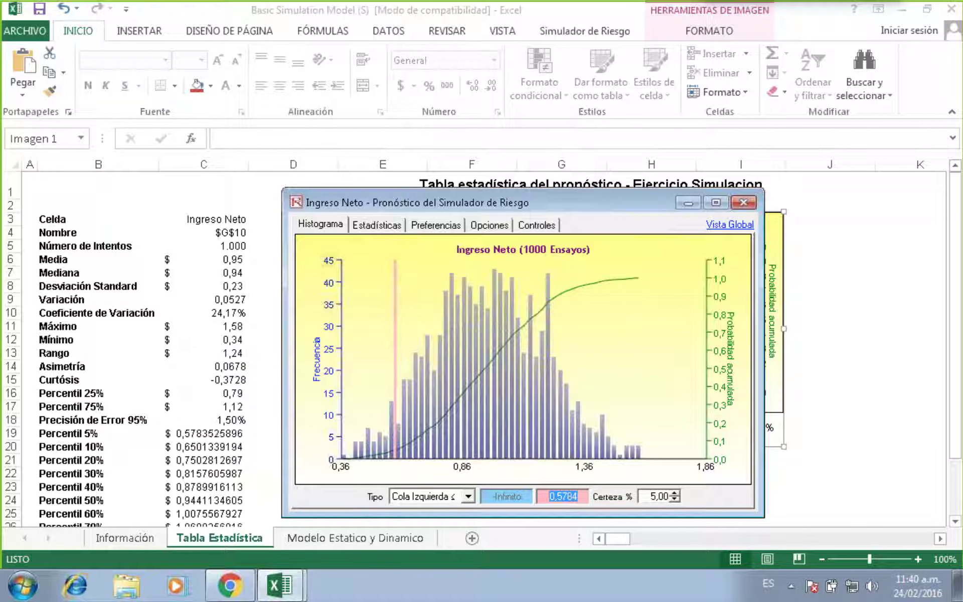
{"action": "left_click", "coordinate": [218, 434]}
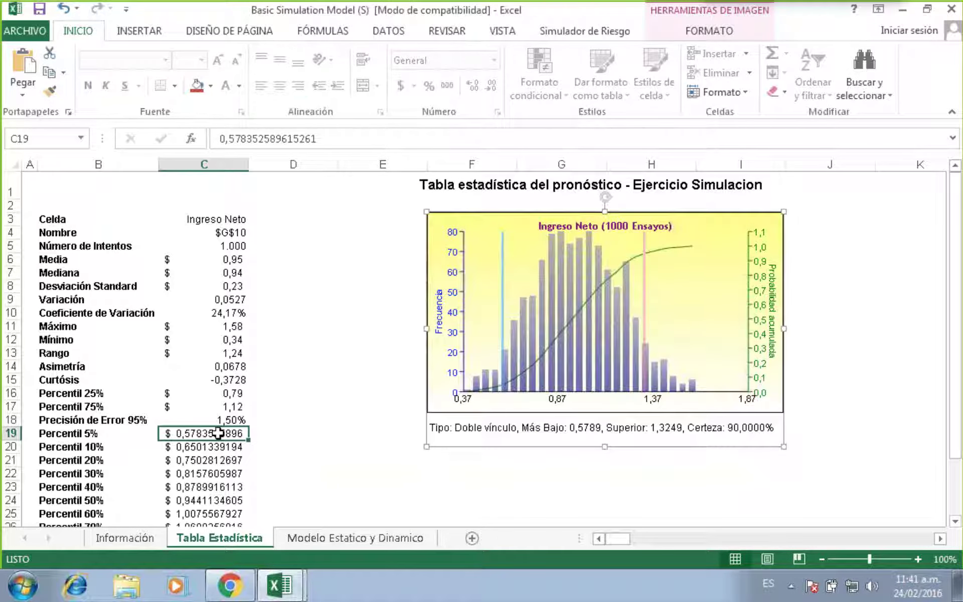
{"action": "double_click", "coordinate": [218, 434]}
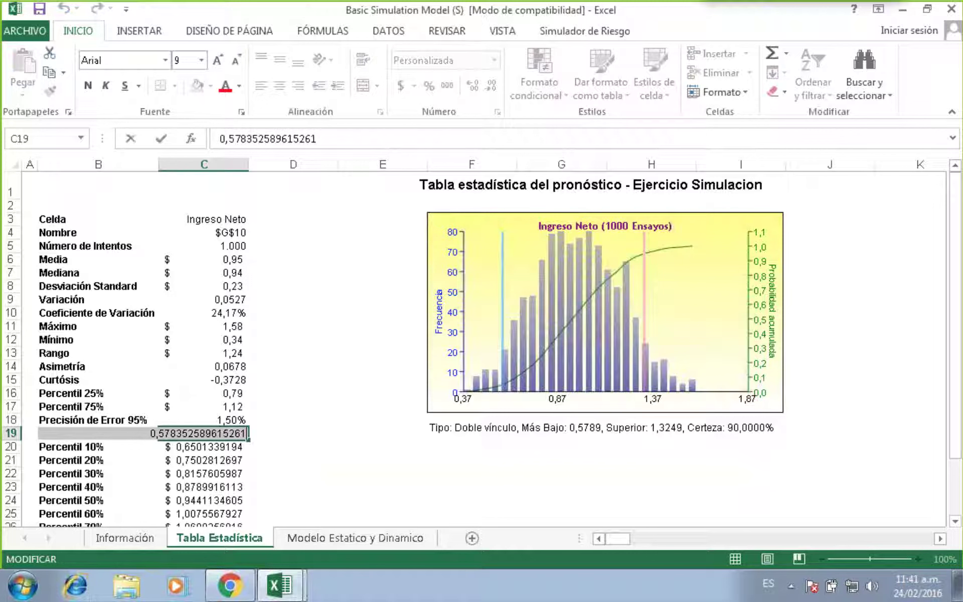
{"action": "left_click_drag", "start_coordinate": [322, 138], "coordinate": [211, 139]}
{"action": "key", "text": "ctrl+c"}
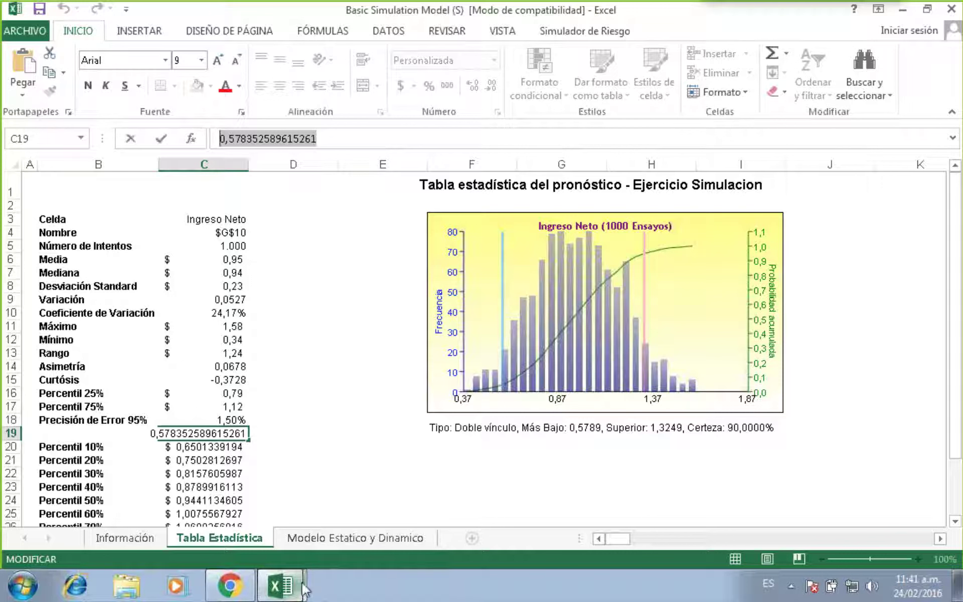
{"action": "left_click", "coordinate": [281, 584]}
{"action": "left_click", "coordinate": [251, 547]}
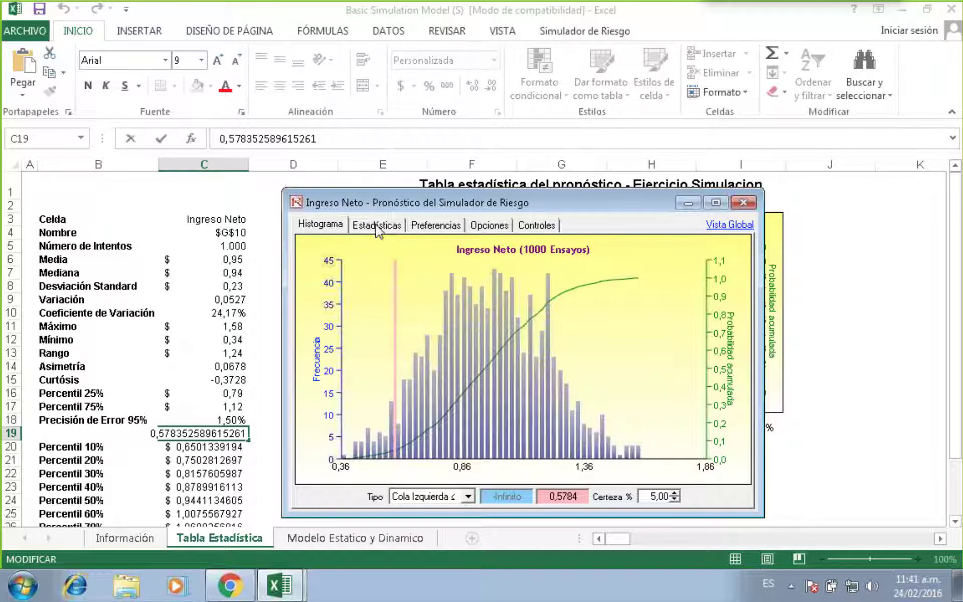
{"action": "left_click", "coordinate": [188, 489]}
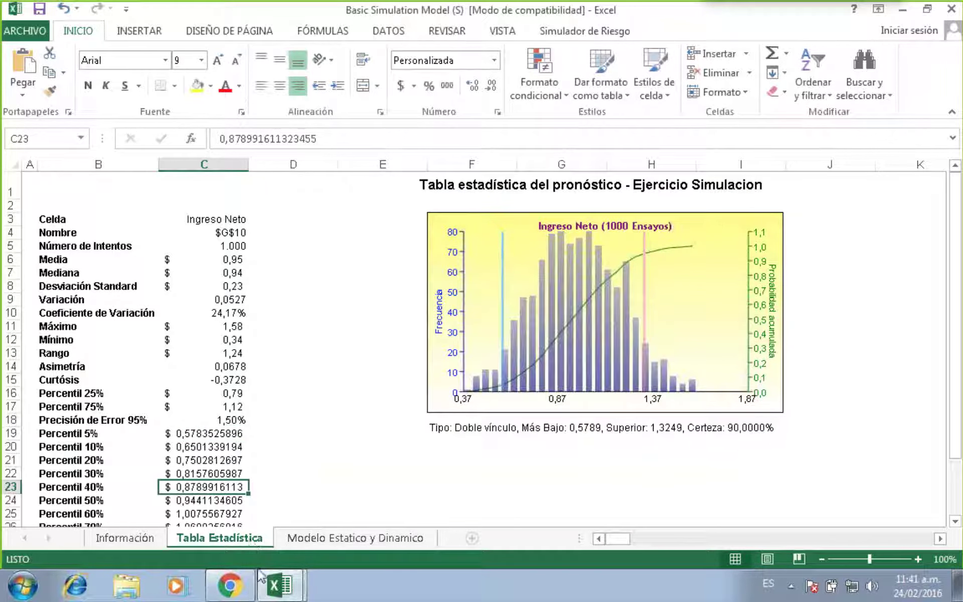
{"action": "left_click", "coordinate": [290, 572]}
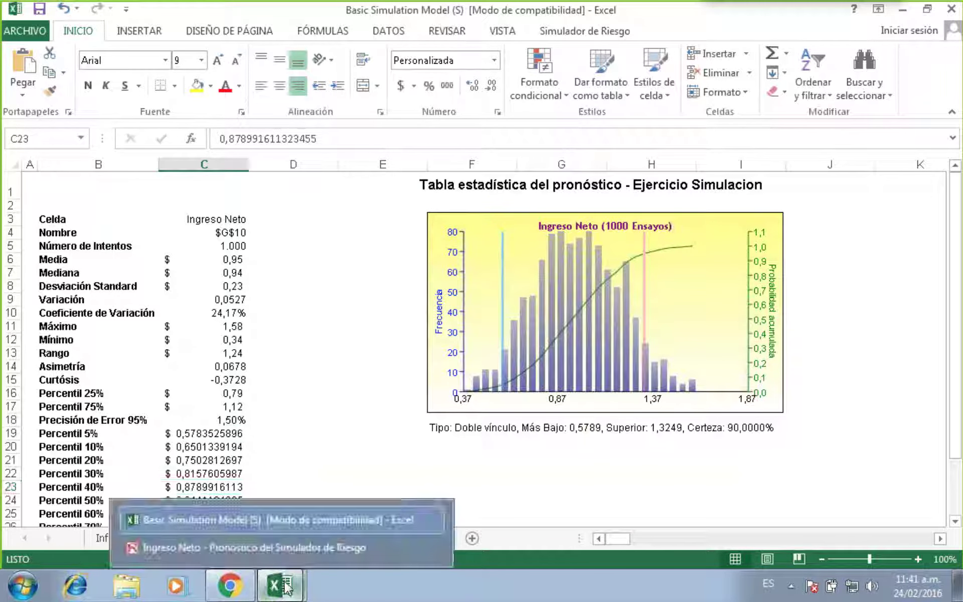
{"action": "left_click", "coordinate": [290, 548]}
{"action": "left_click", "coordinate": [489, 224]}
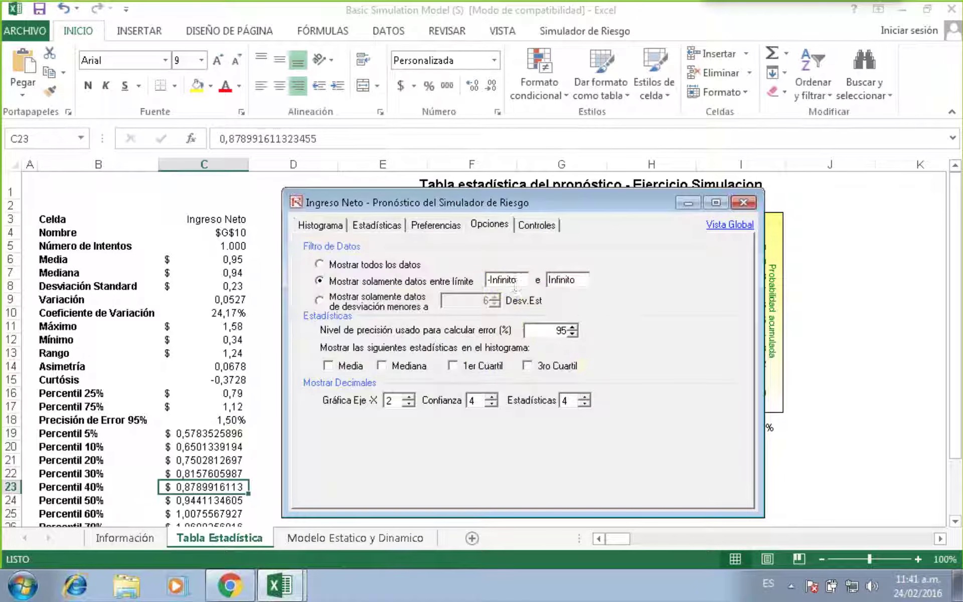
{"action": "double_click", "coordinate": [560, 282]}
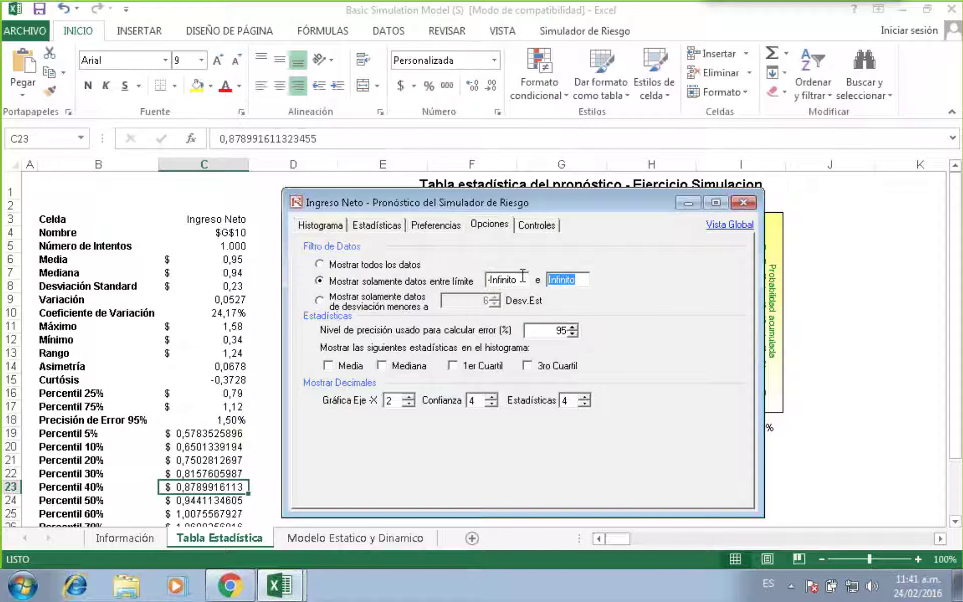
{"action": "key", "text": "ctrl+v"}
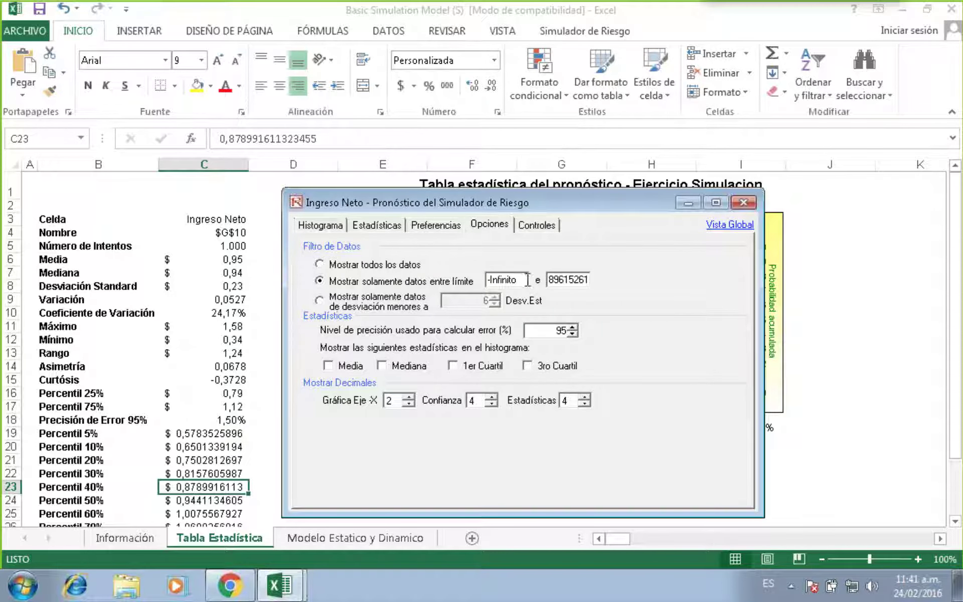
{"action": "key", "text": "shift+Home"}
{"action": "left_click", "coordinate": [563, 282]}
{"action": "left_click", "coordinate": [517, 279]}
{"action": "left_click", "coordinate": [326, 229]}
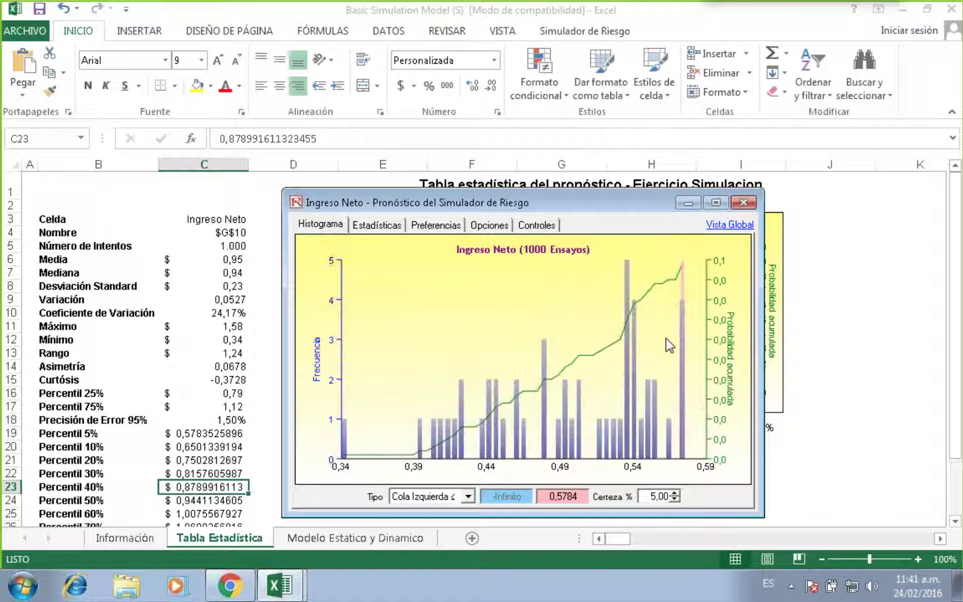
Raise the histogram resolution to near its highest setting and view the histogram.
{"action": "left_click", "coordinate": [435, 227]}
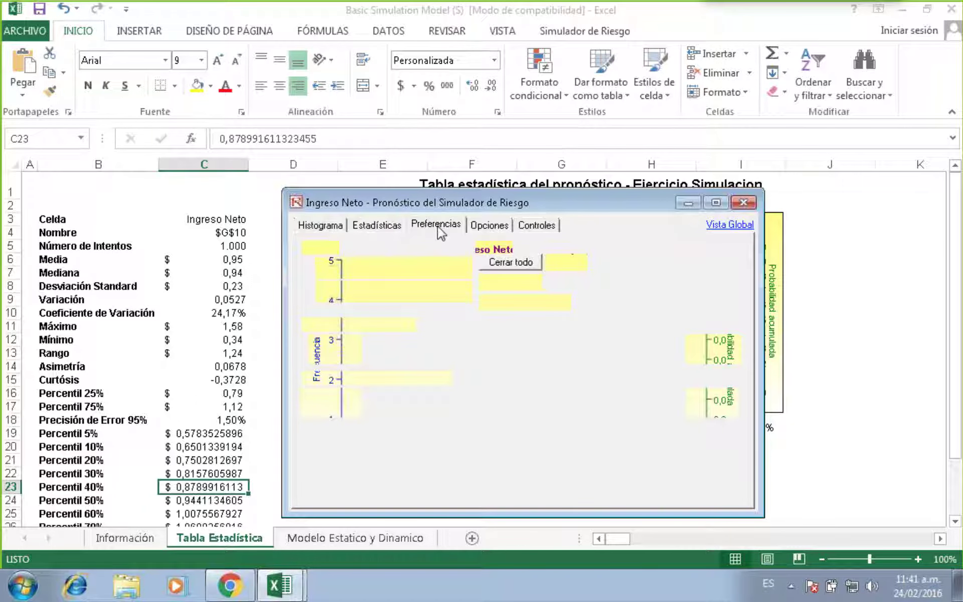
{"action": "left_click", "coordinate": [385, 225]}
{"action": "left_click", "coordinate": [435, 225]}
{"action": "left_click_drag", "start_coordinate": [503, 343], "coordinate": [638, 345]}
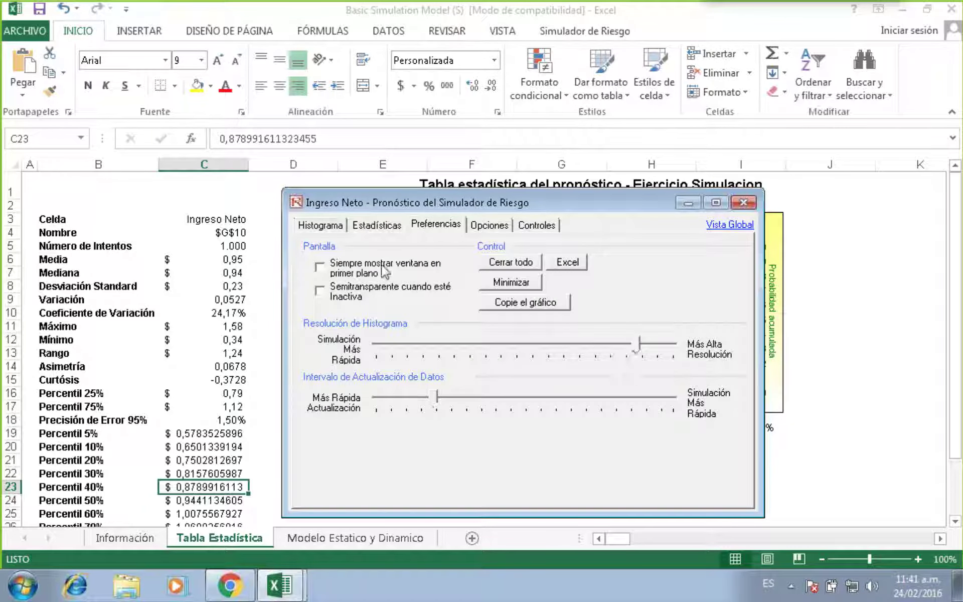
{"action": "left_click", "coordinate": [335, 234]}
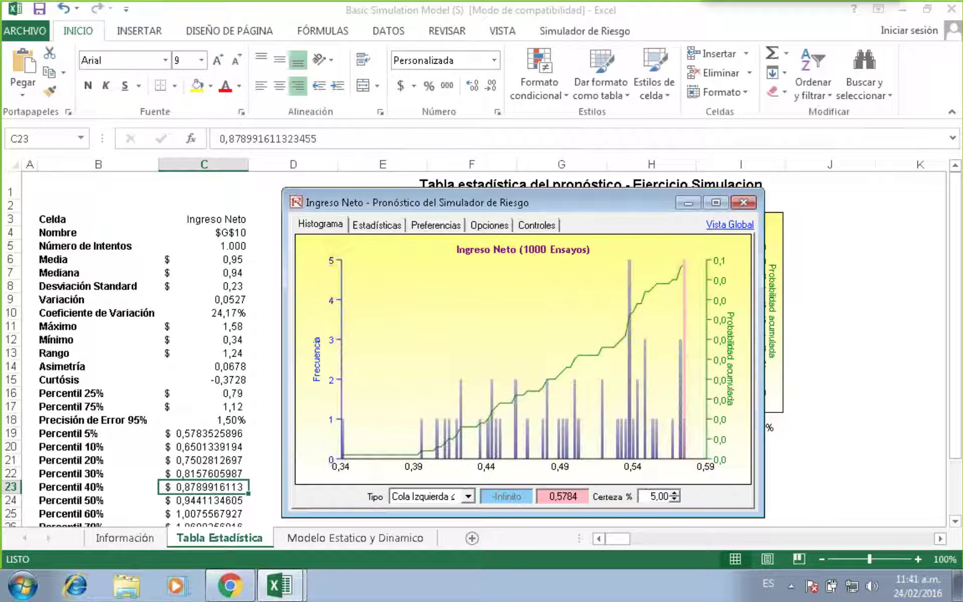
{"action": "left_click", "coordinate": [200, 448]}
{"action": "left_click", "coordinate": [330, 137]}
{"action": "left_click_drag", "start_coordinate": [330, 136], "coordinate": [209, 139]}
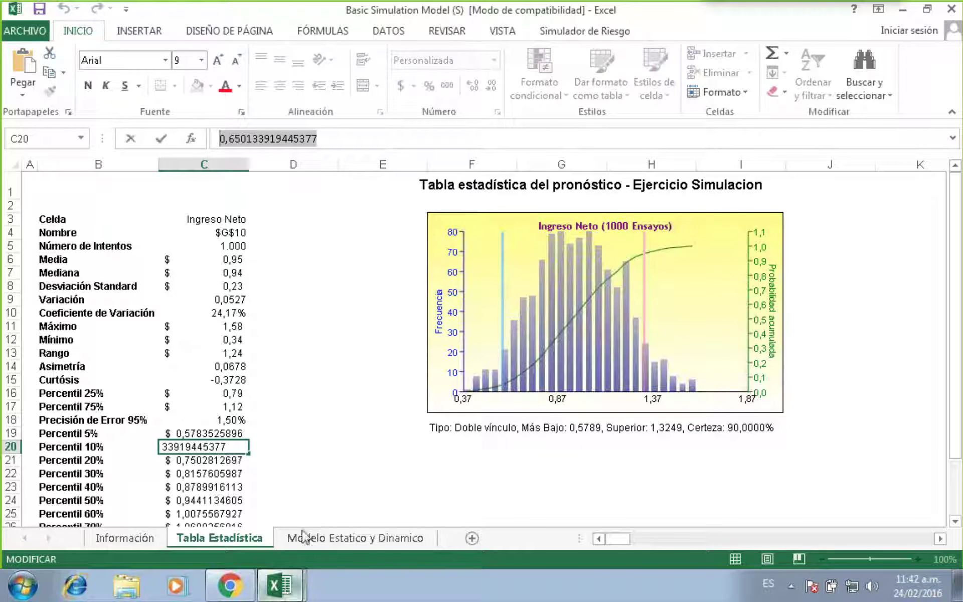
{"action": "left_click", "coordinate": [318, 361]}
{"action": "mouse_move", "coordinate": [280, 584]}
{"action": "left_click", "coordinate": [215, 488]}
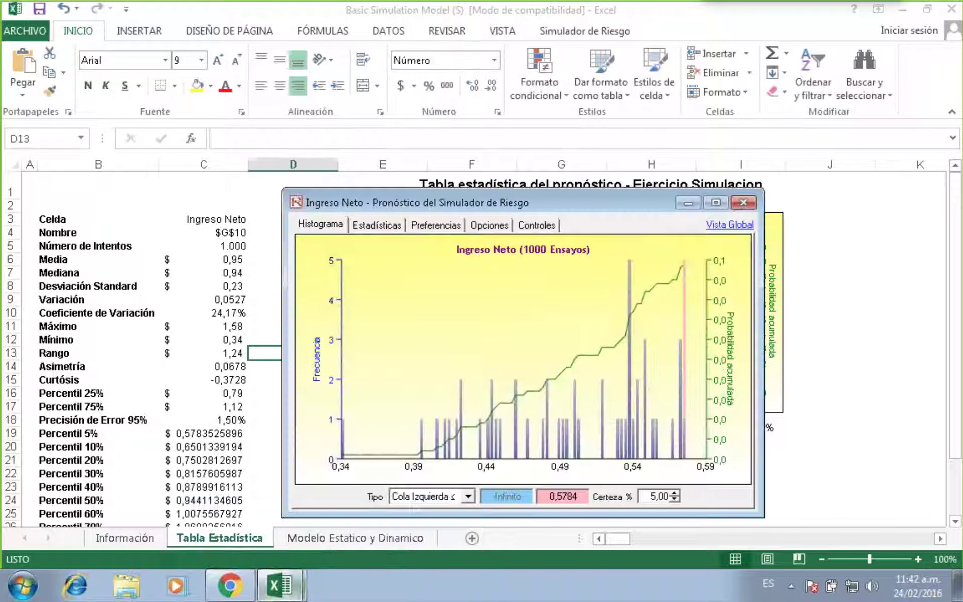
{"action": "left_click", "coordinate": [453, 226]}
{"action": "left_click", "coordinate": [496, 225]}
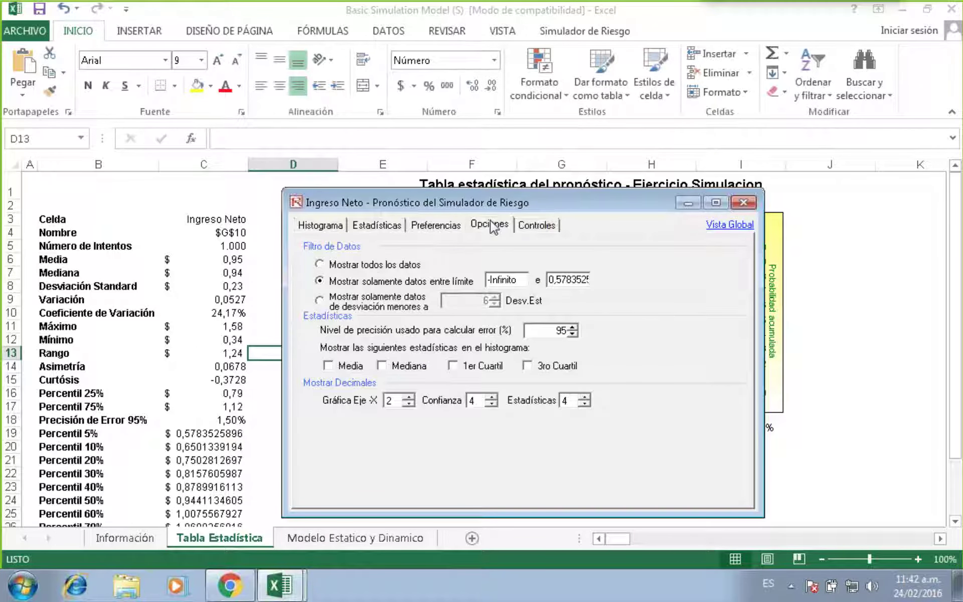
{"action": "left_click_drag", "start_coordinate": [548, 280], "coordinate": [600, 285]}
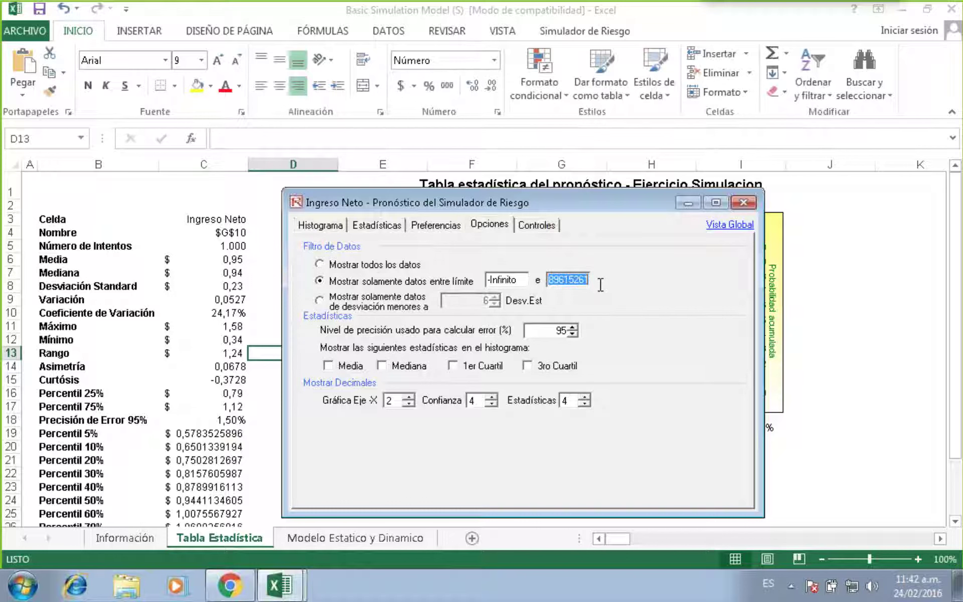
{"action": "type", "text": "19445377"}
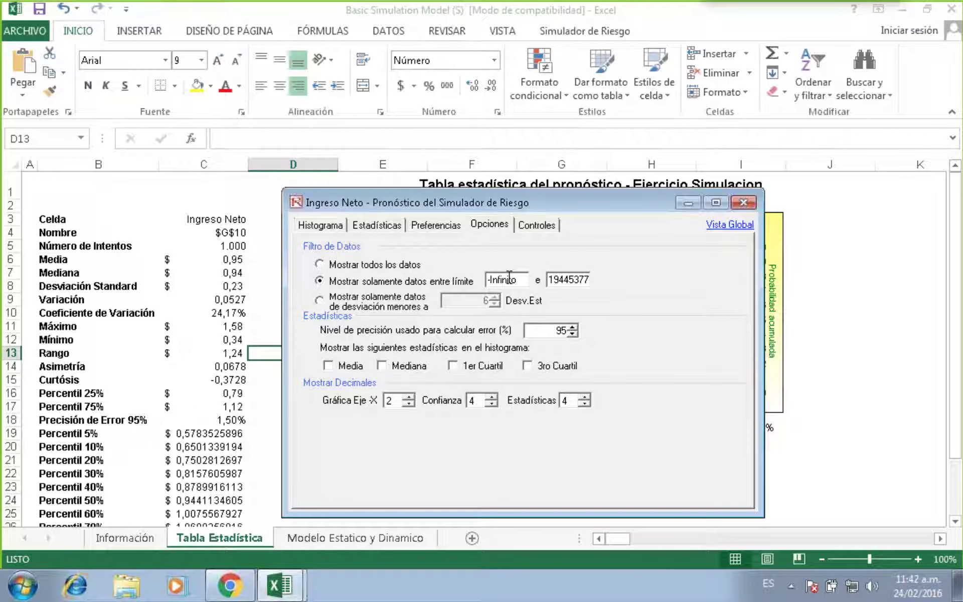
{"action": "left_click", "coordinate": [341, 226]}
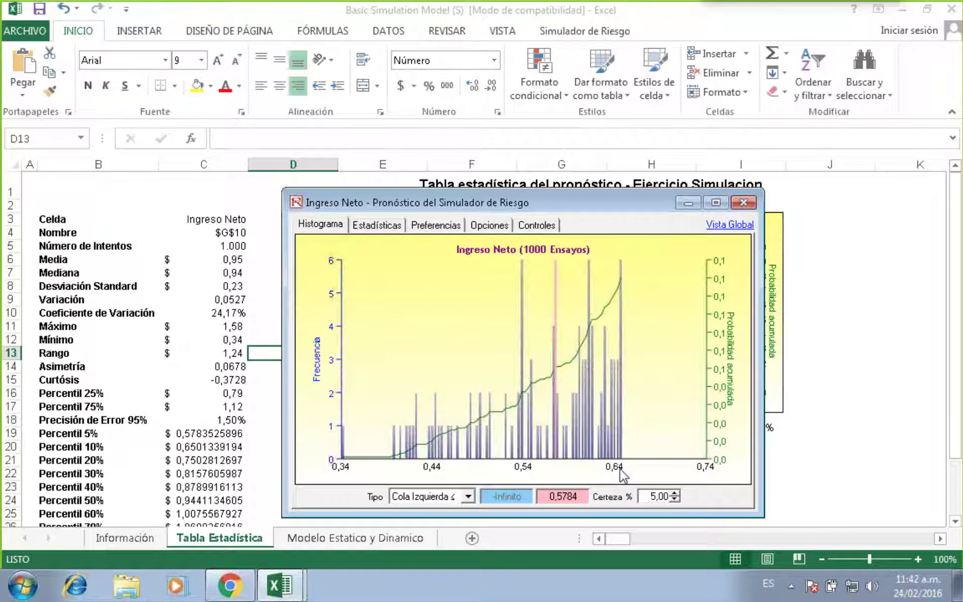
Raise the certainty of the Cola Izquierda ≤ interval to 10%.
{"action": "left_click", "coordinate": [675, 494]}
{"action": "left_click", "coordinate": [675, 494]}
{"action": "left_click", "coordinate": [675, 493]}
{"action": "left_click", "coordinate": [675, 493]}
{"action": "left_click", "coordinate": [675, 493]}
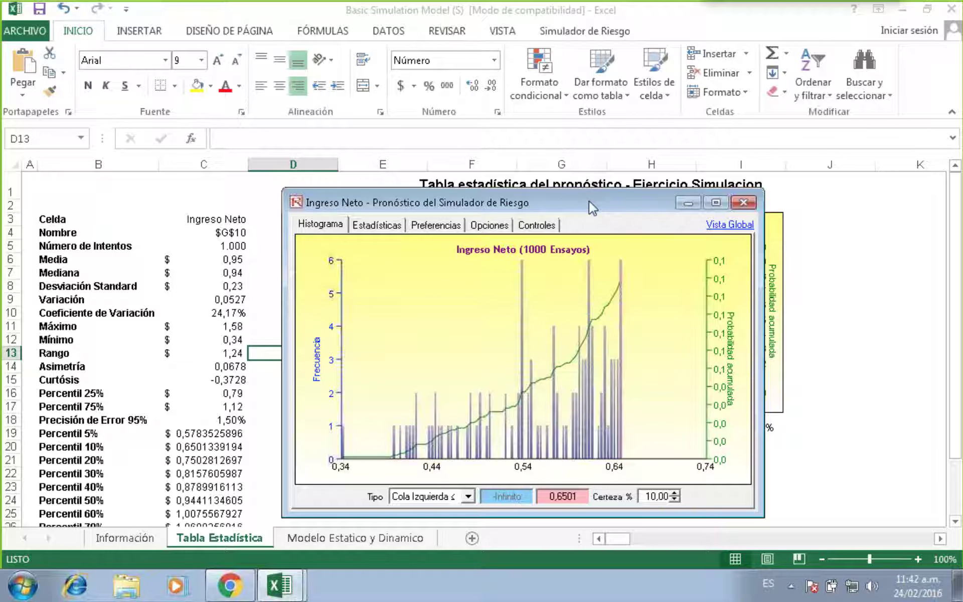
Examine the left-tail certainty percentage together with its corresponding upper limit to interpret the Ingreso Neto probability.
{"action": "left_click_drag", "start_coordinate": [589, 202], "coordinate": [522, 201]}
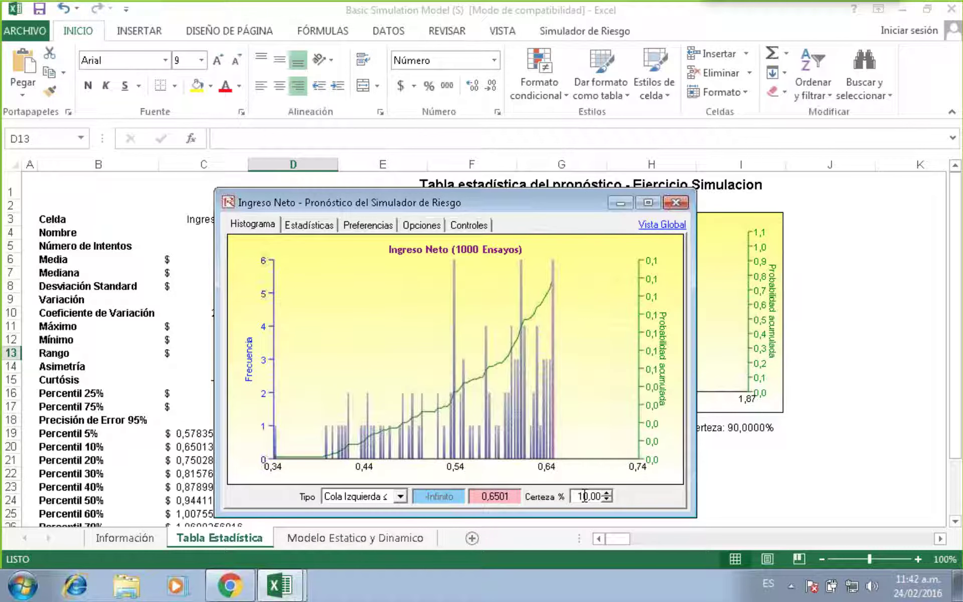
{"action": "left_click_drag", "start_coordinate": [576, 497], "coordinate": [600, 496]}
{"action": "left_click", "coordinate": [582, 497]}
{"action": "double_click", "coordinate": [488, 496]}
{"action": "left_click", "coordinate": [520, 495]}
{"action": "left_click_drag", "start_coordinate": [520, 496], "coordinate": [483, 497]}
{"action": "left_click_drag", "start_coordinate": [573, 496], "coordinate": [598, 491]}
{"action": "left_click", "coordinate": [586, 495]}
{"action": "double_click", "coordinate": [510, 495]}
{"action": "left_click", "coordinate": [515, 496]}
{"action": "left_click_drag", "start_coordinate": [574, 492], "coordinate": [599, 490]}
{"action": "left_click", "coordinate": [578, 494]}
{"action": "left_click", "coordinate": [509, 497]}
{"action": "left_click_drag", "start_coordinate": [576, 496], "coordinate": [598, 497]}
{"action": "left_click", "coordinate": [587, 496]}
{"action": "left_click_drag", "start_coordinate": [575, 496], "coordinate": [591, 496]}
{"action": "left_click", "coordinate": [600, 496]}
{"action": "left_click_drag", "start_coordinate": [508, 497], "coordinate": [480, 496]}
{"action": "left_click", "coordinate": [480, 496]}
Restore the data filter's upper limit to Infinito and view the full Ingreso Neto histogram.
{"action": "left_click", "coordinate": [421, 225]}
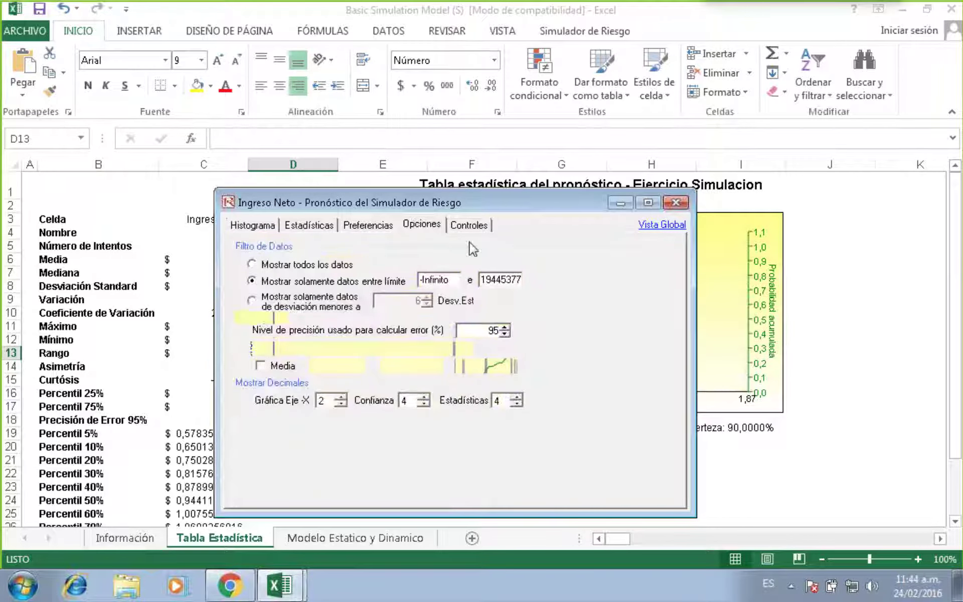
{"action": "double_click", "coordinate": [505, 279]}
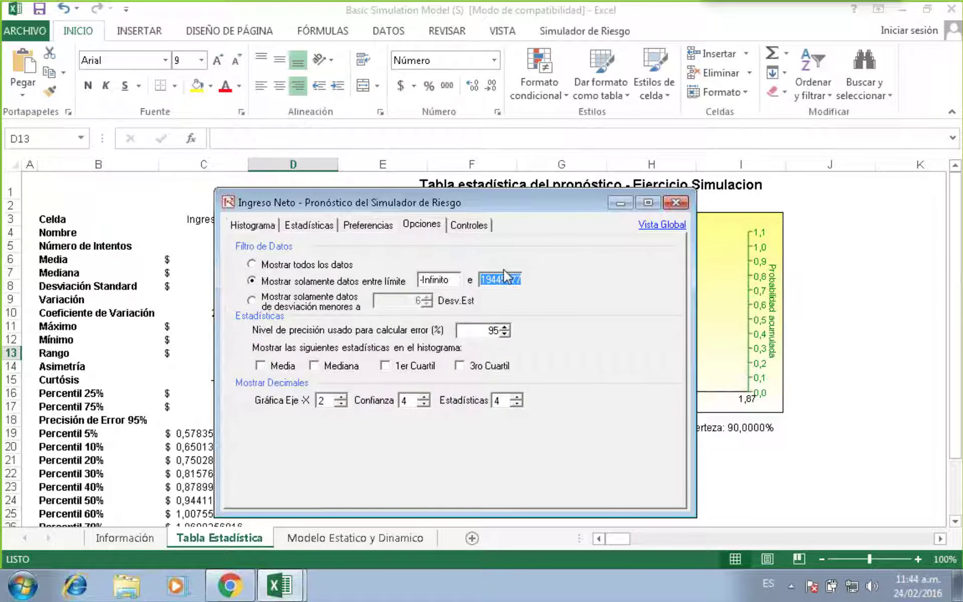
{"action": "type", "text": "Infinito"}
{"action": "left_click", "coordinate": [256, 225]}
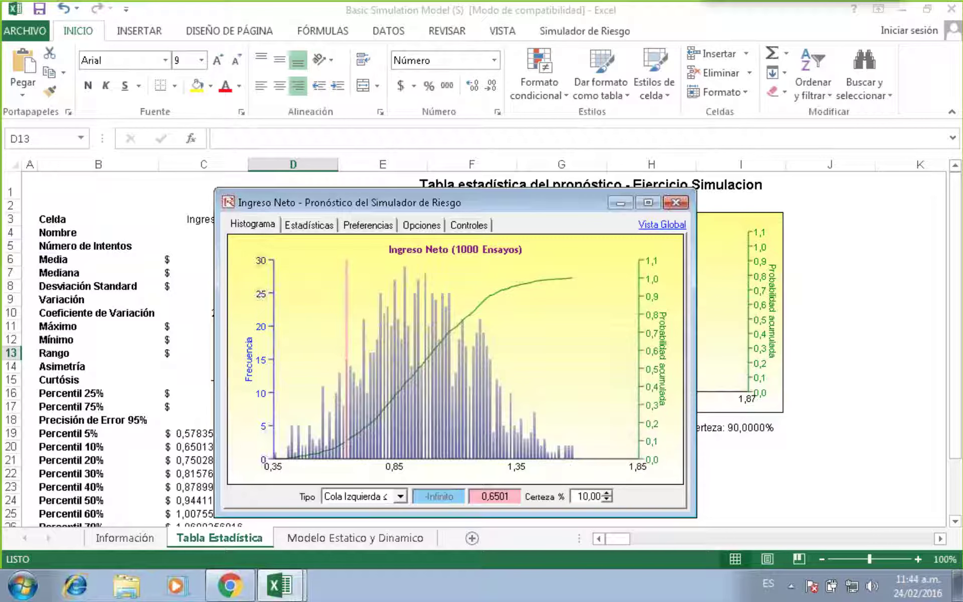
Set the histogram's interval type to Cola Derecha ≥ with a certainty of 90% and check its lower limit.
{"action": "left_click", "coordinate": [404, 497]}
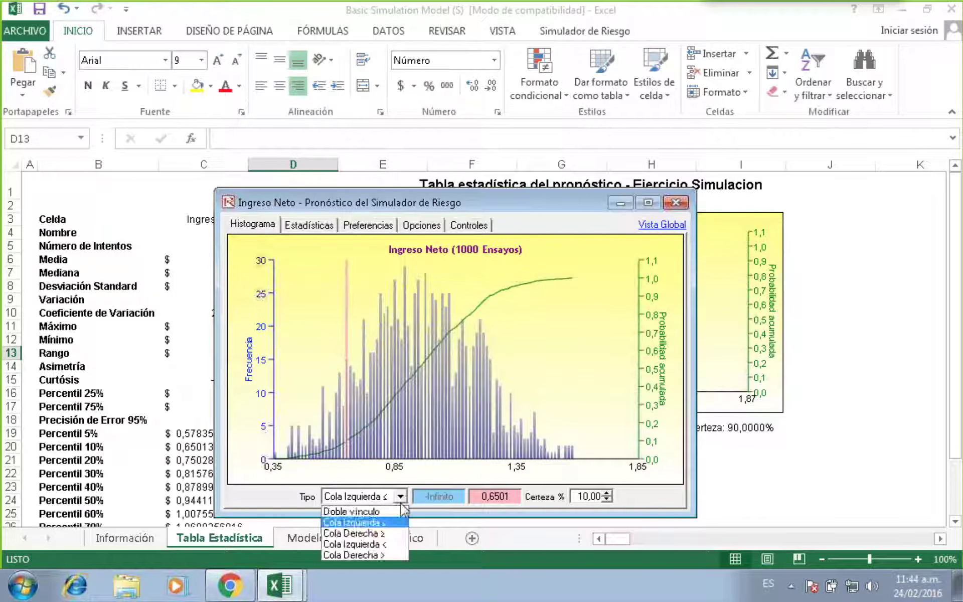
{"action": "left_click", "coordinate": [390, 550]}
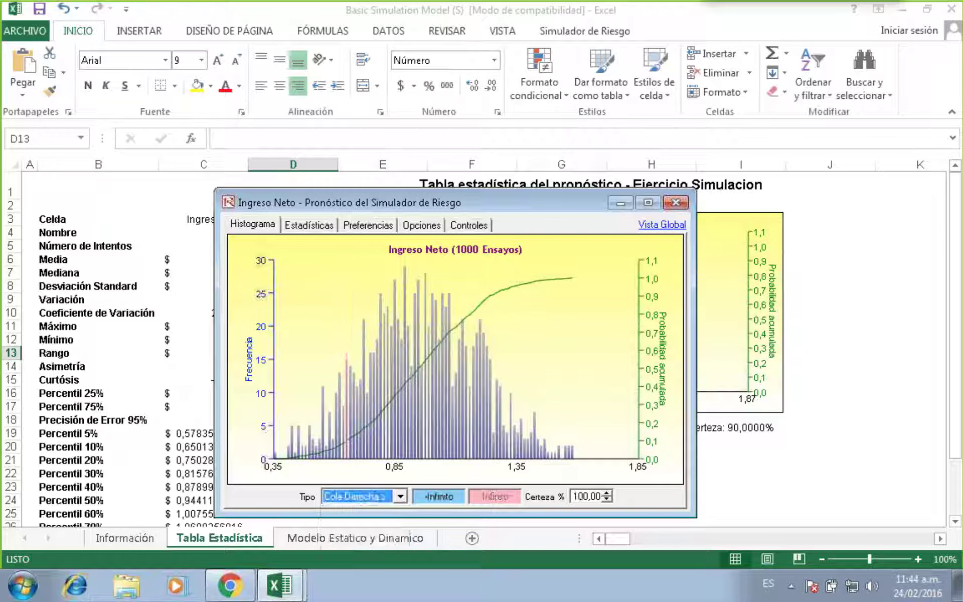
{"action": "left_click", "coordinate": [606, 500]}
{"action": "left_click", "coordinate": [606, 500]}
{"action": "left_click", "coordinate": [606, 499]}
{"action": "left_click", "coordinate": [606, 499]}
{"action": "left_click", "coordinate": [606, 499]}
{"action": "left_click", "coordinate": [606, 499]}
{"action": "left_click", "coordinate": [607, 500]}
{"action": "left_click", "coordinate": [606, 499]}
{"action": "left_click", "coordinate": [607, 499]}
{"action": "left_click", "coordinate": [607, 499]}
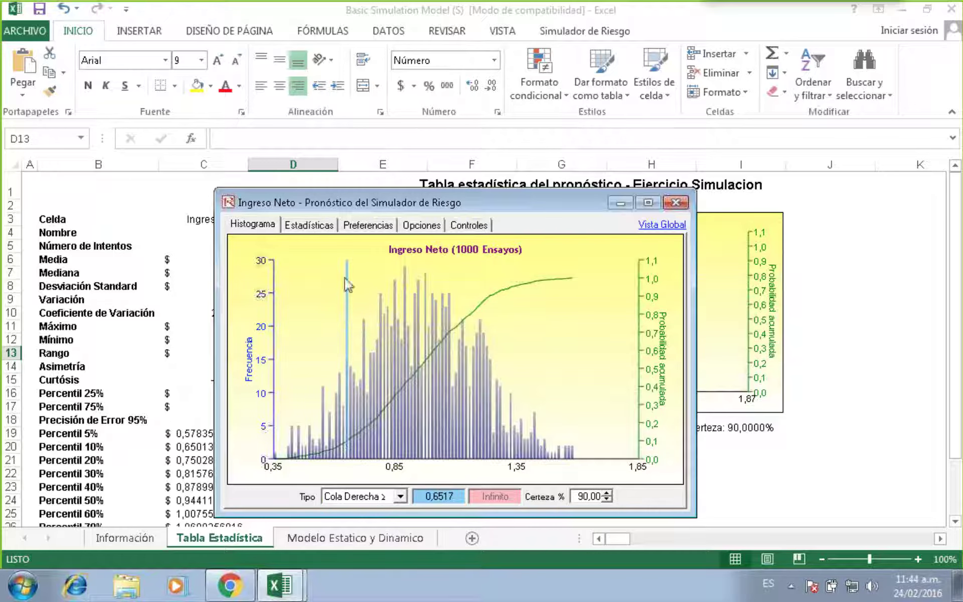
{"action": "double_click", "coordinate": [589, 495]}
{"action": "left_click", "coordinate": [597, 496]}
{"action": "left_click_drag", "start_coordinate": [457, 495], "coordinate": [417, 495]}
{"action": "left_click", "coordinate": [581, 491]}
{"action": "left_click", "coordinate": [601, 496]}
Switch the histogram's interval type to Doble vínculo and adjust it to a certainty of 90%.
{"action": "left_click", "coordinate": [372, 498]}
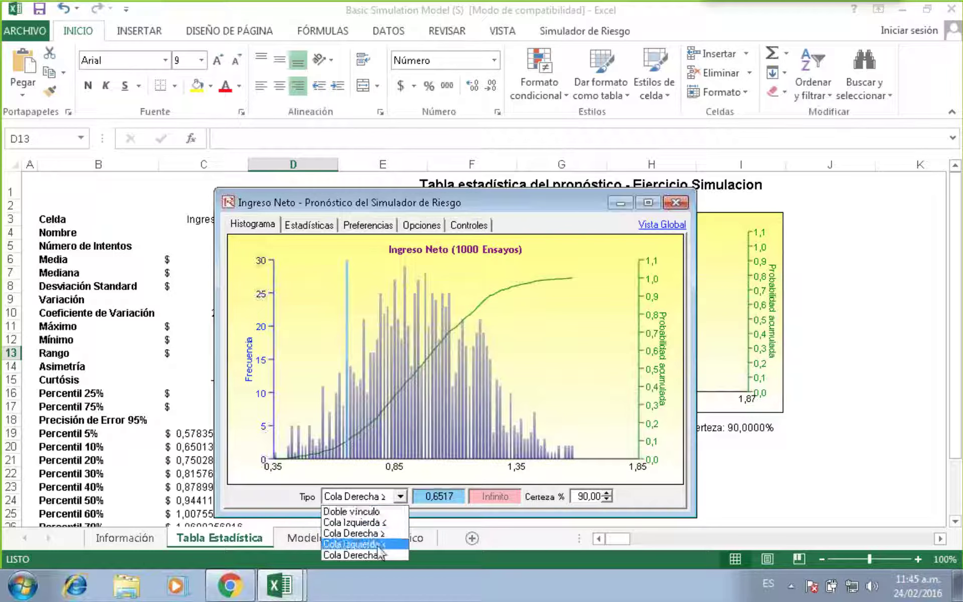
{"action": "left_click", "coordinate": [381, 511]}
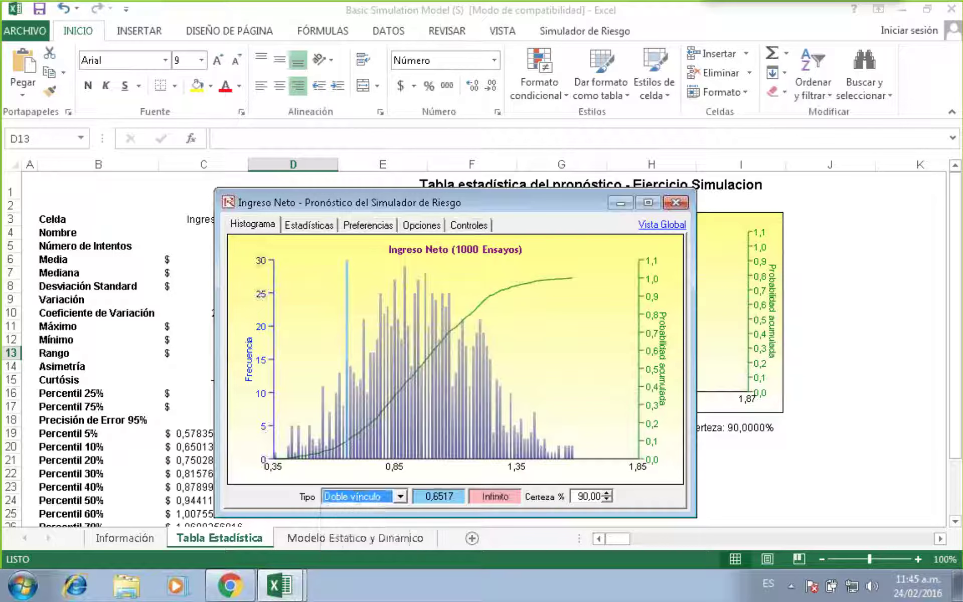
{"action": "left_click", "coordinate": [606, 494]}
{"action": "left_click", "coordinate": [606, 493]}
{"action": "left_click", "coordinate": [606, 499]}
{"action": "left_click", "coordinate": [606, 499]}
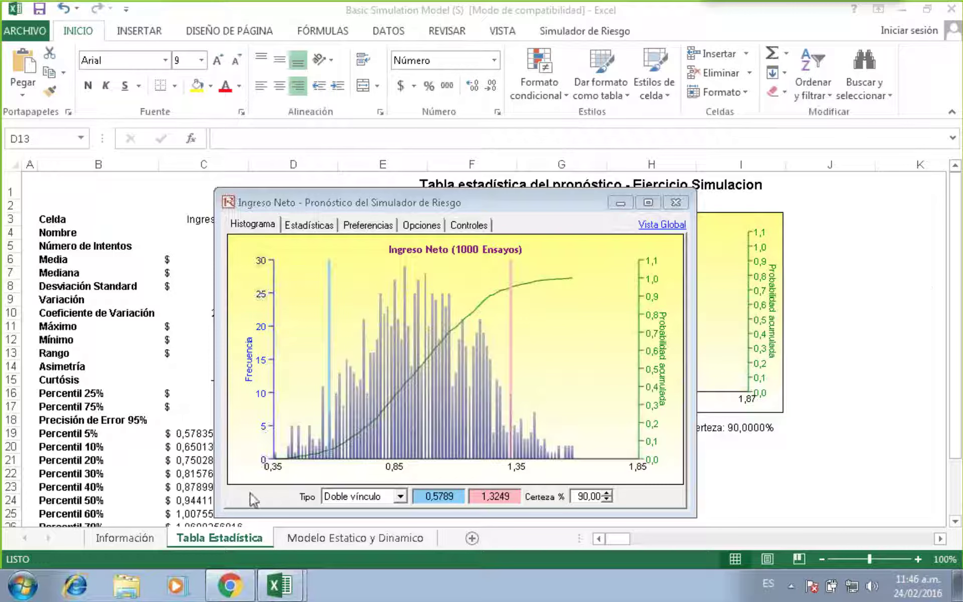
Raise the Doble vínculo certainty to 91% and switch the histogram's interval type to Cola Izquierda ≤.
{"action": "left_click", "coordinate": [607, 493]}
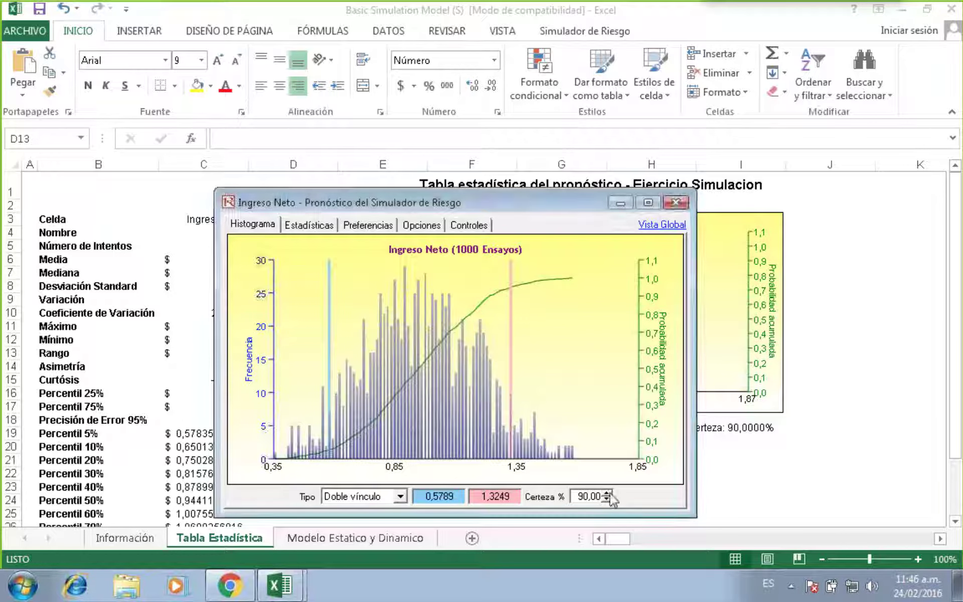
{"action": "left_click", "coordinate": [400, 496]}
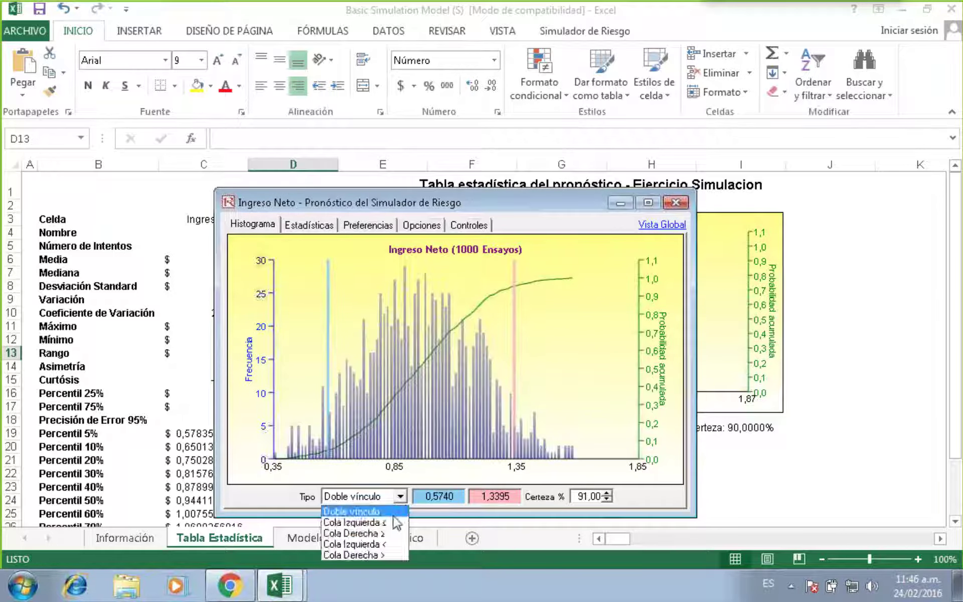
{"action": "left_click", "coordinate": [398, 522]}
Set the Ingreso Neto histogram's interval type to Cola Derecha ≥ with a certainty of 100%.
{"action": "left_click", "coordinate": [400, 496]}
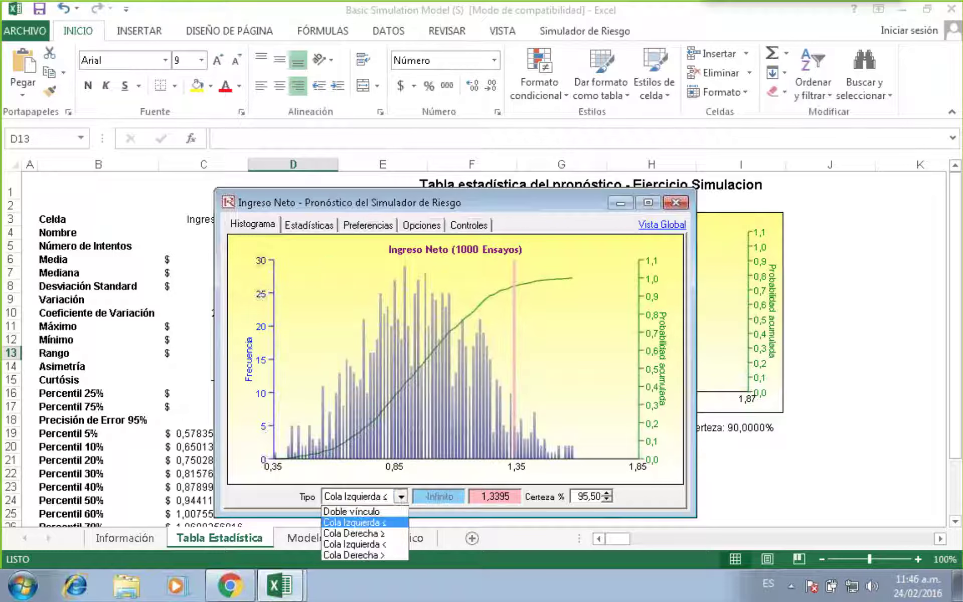
{"action": "left_click", "coordinate": [351, 533]}
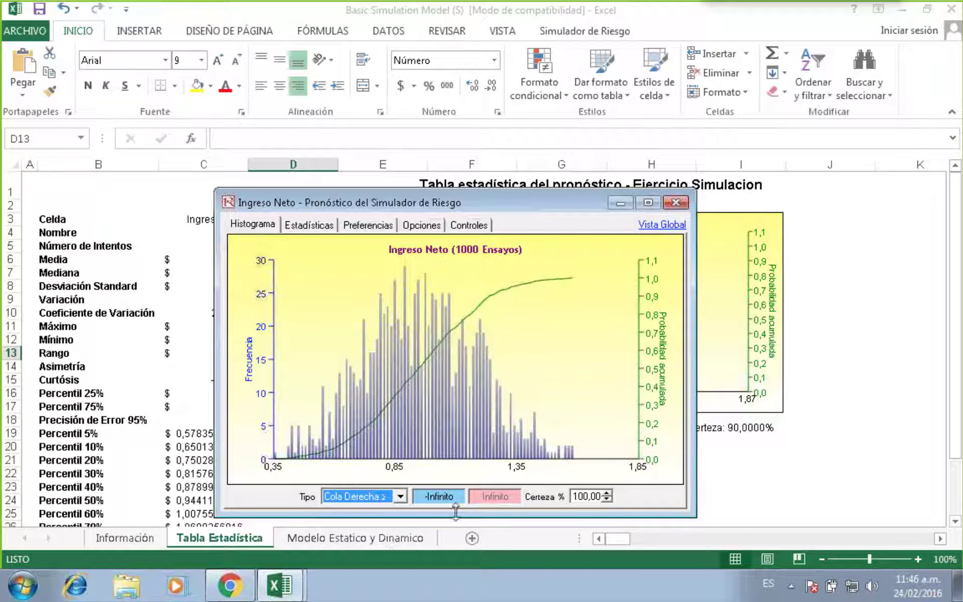
{"action": "left_click", "coordinate": [607, 499]}
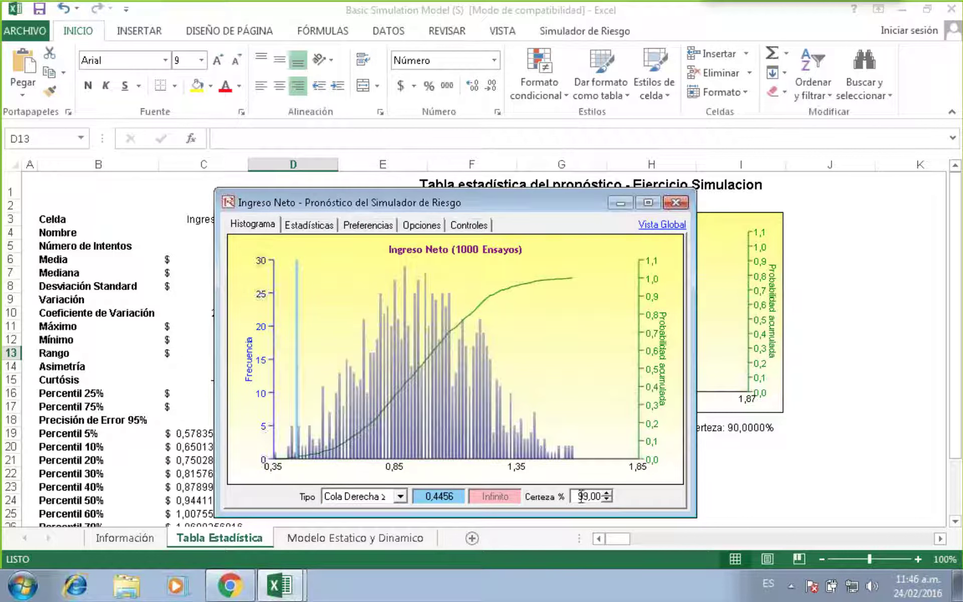
{"action": "left_click_drag", "start_coordinate": [578, 497], "coordinate": [587, 497]}
{"action": "left_click", "coordinate": [588, 496]}
{"action": "key", "text": "BackSpace"}
{"action": "type", "text": "999"}
{"action": "key", "text": "Return"}
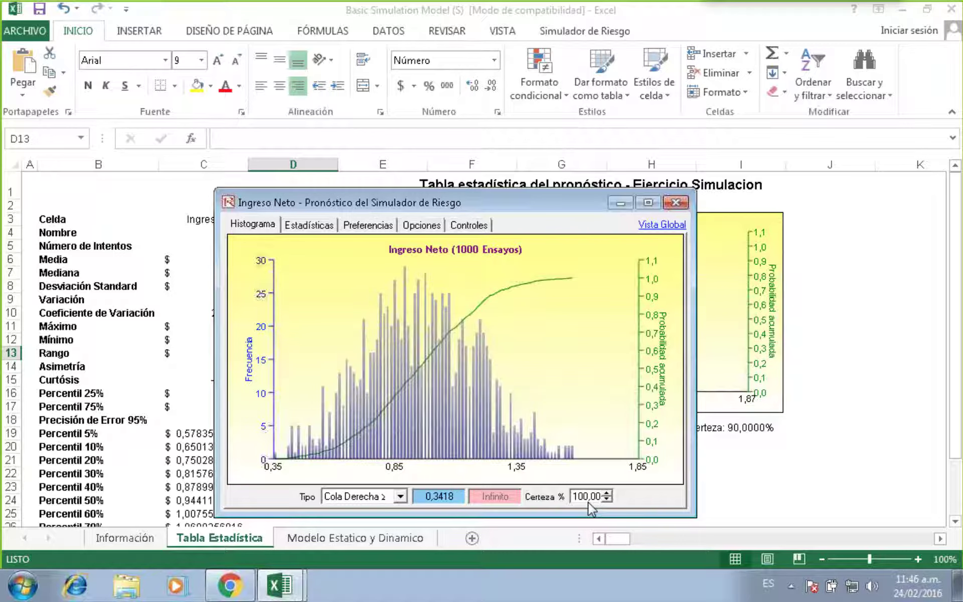
{"action": "key", "text": "shift+Tab"}
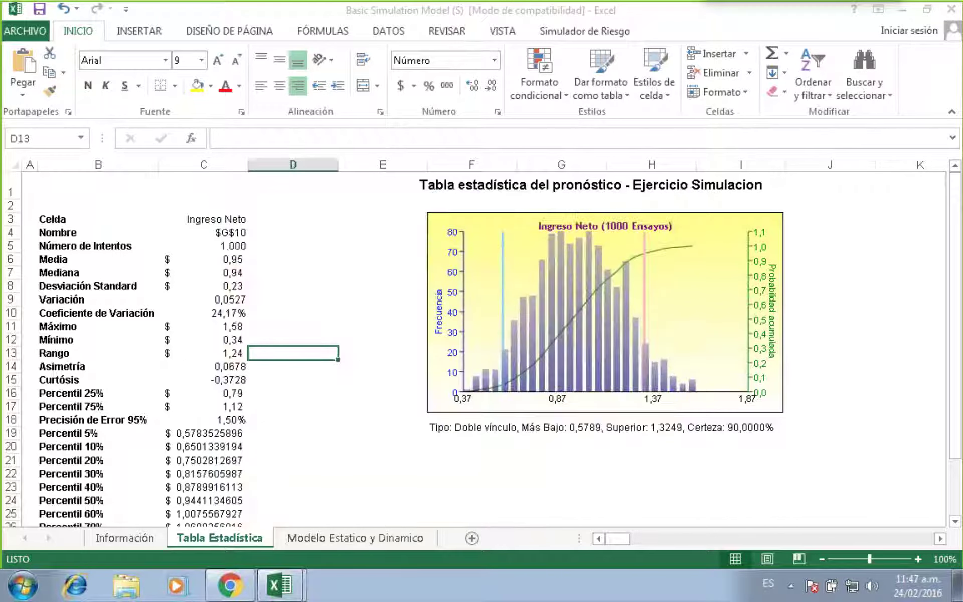
Go to the Modelo Estatico y Dinamico sheet and select the MODELO DINÁMICO table from its title through the Ingreso Neto row.
{"action": "left_click", "coordinate": [365, 535]}
{"action": "scroll", "coordinate": [490, 391], "scroll_direction": "down", "scroll_amount": 4}
{"action": "scroll", "coordinate": [489, 387], "scroll_direction": "up", "scroll_amount": 5}
{"action": "scroll", "coordinate": [489, 388], "scroll_direction": "up", "scroll_amount": 1}
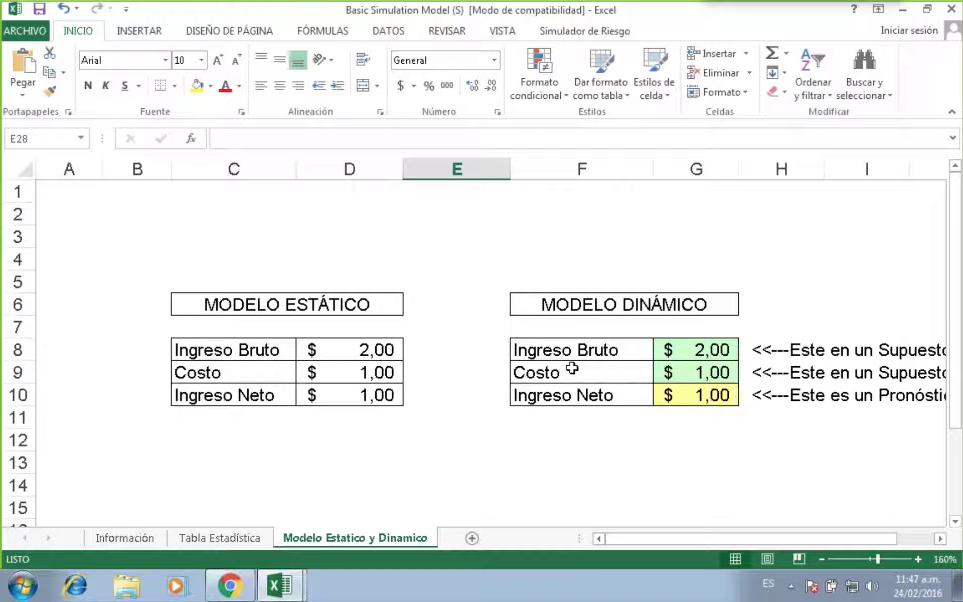
{"action": "left_click_drag", "start_coordinate": [524, 303], "coordinate": [557, 393]}
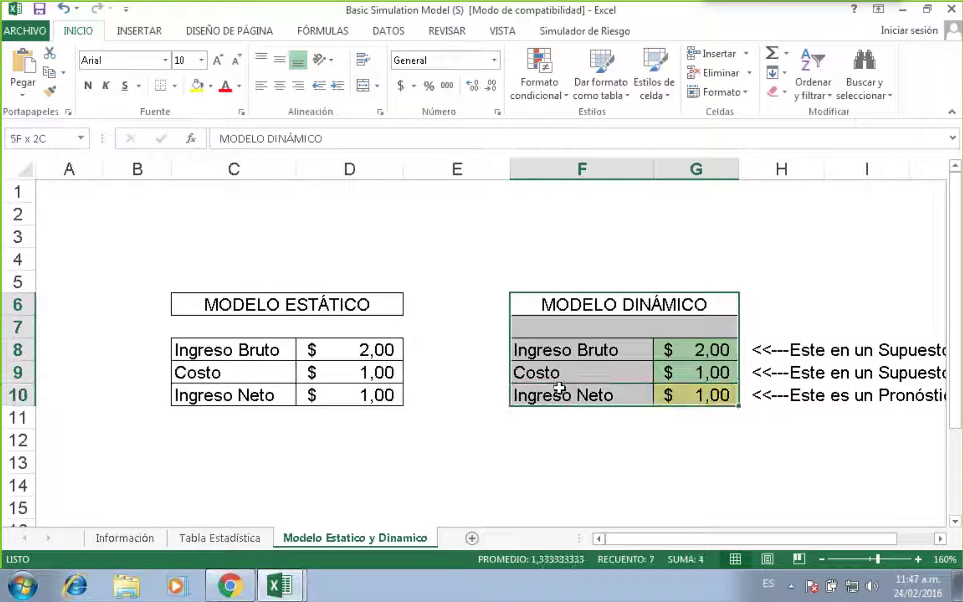
Open the Simulador de Riesgo list of example models (Modelos de Ejemplo).
{"action": "left_click", "coordinate": [603, 32]}
{"action": "left_click", "coordinate": [809, 86]}
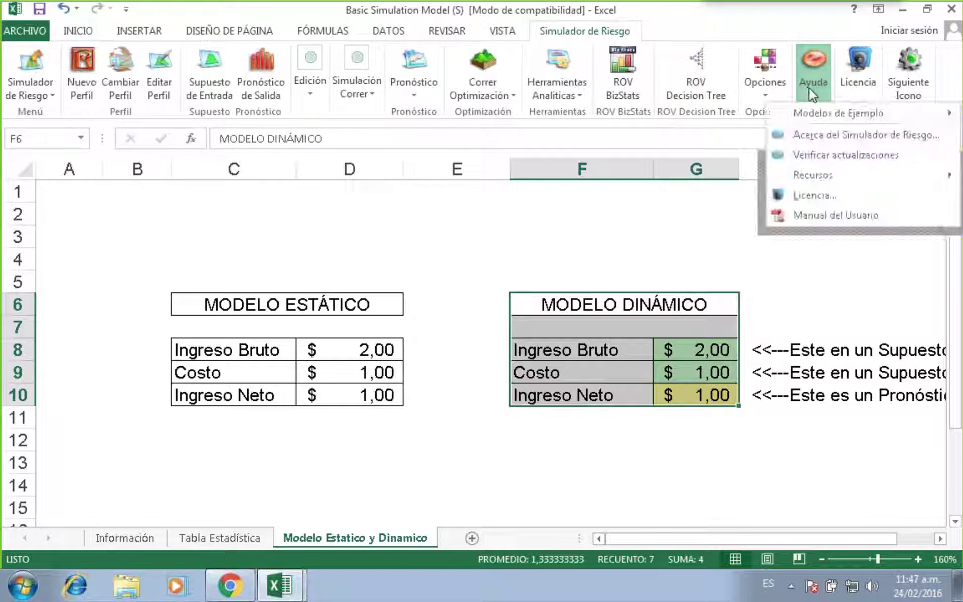
{"action": "left_click", "coordinate": [822, 114]}
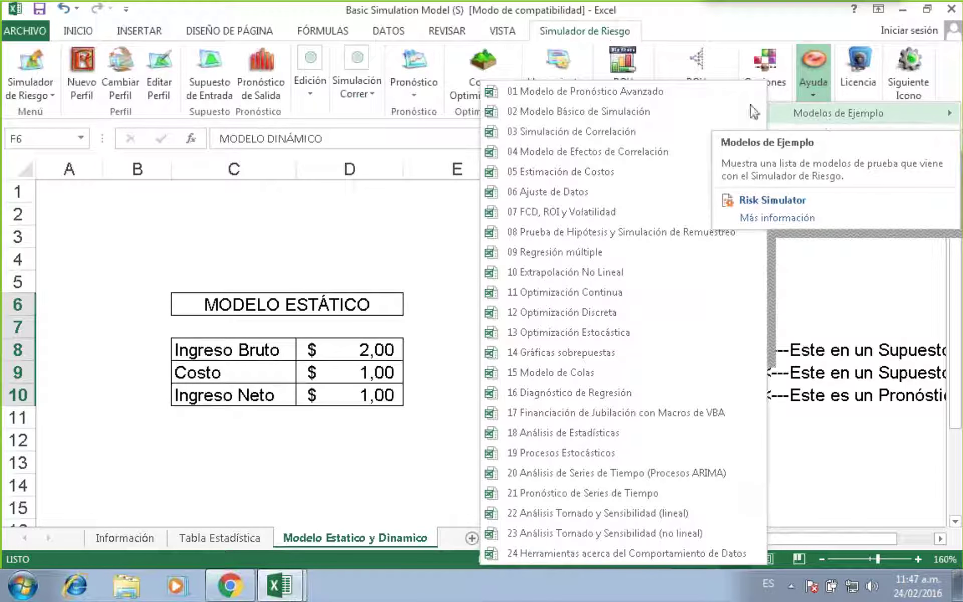